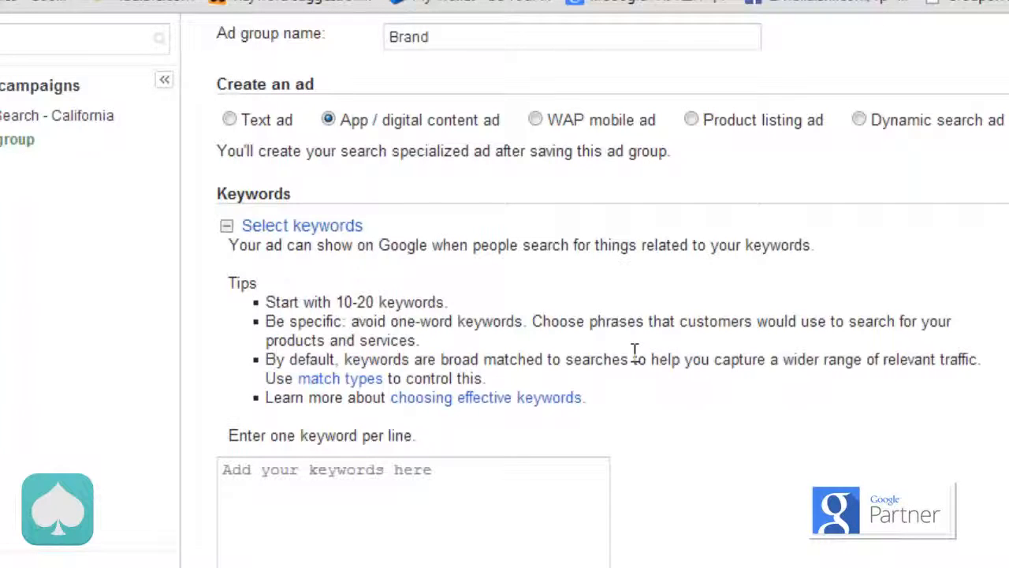
# Step: Enter Waze and the phrase-match keyword "waze" in quotation marks as the ad group's first two keywords
pyautogui.scroll(-3, 560, 357)
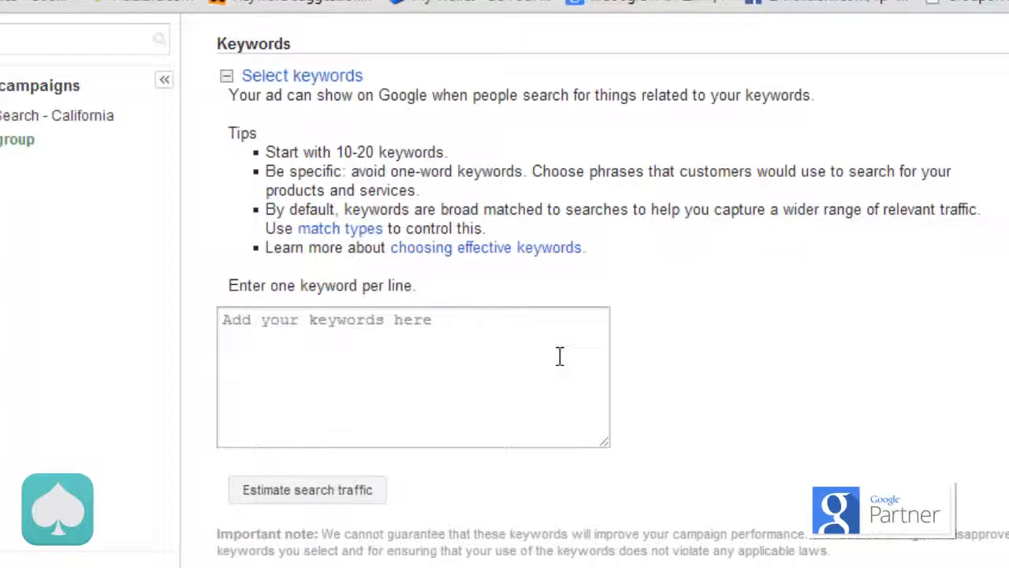
pyautogui.click(560, 356)
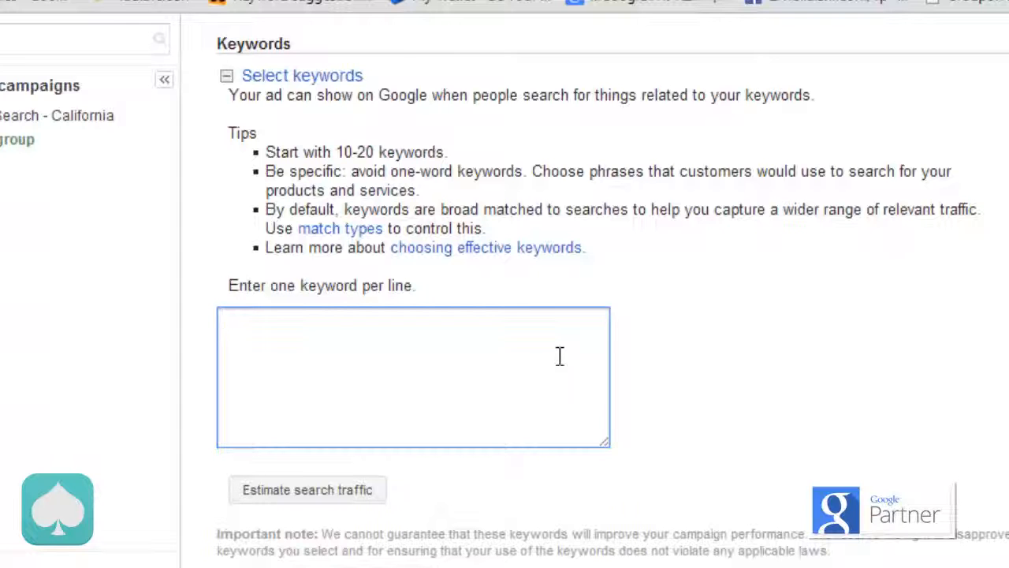
pyautogui.write('aze')
pyautogui.press('Return')
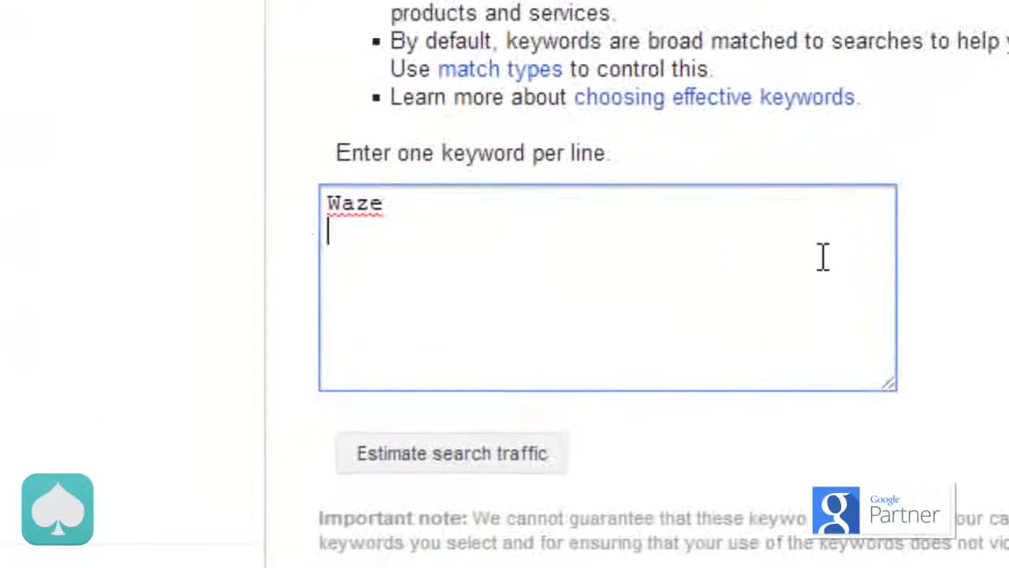
pyautogui.write('"pa')
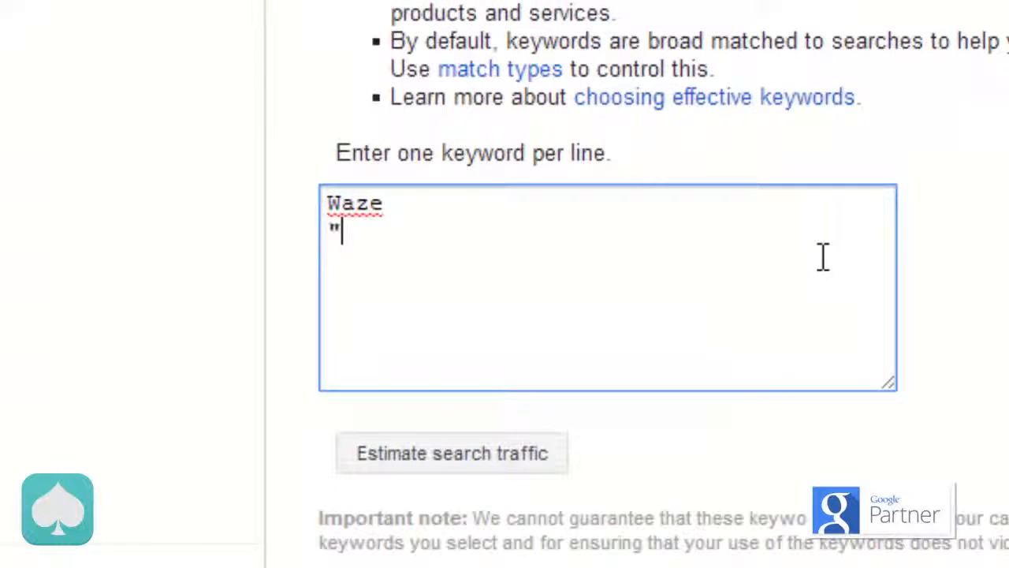
pyautogui.press('BackSpace')
pyautogui.write('hara')
pyautogui.press('BackSpace')
pyautogui.press('BackSpace')
pyautogui.press('BackSpace')
pyautogui.press('BackSpace')
pyautogui.press('BackSpace')
pyautogui.press('BackSpace')
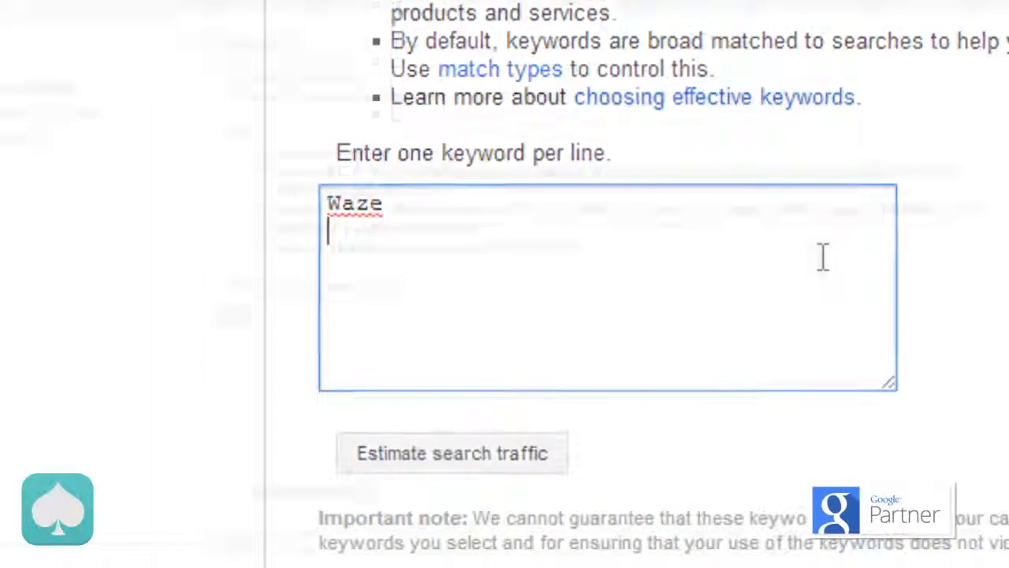
pyautogui.write('"waze')
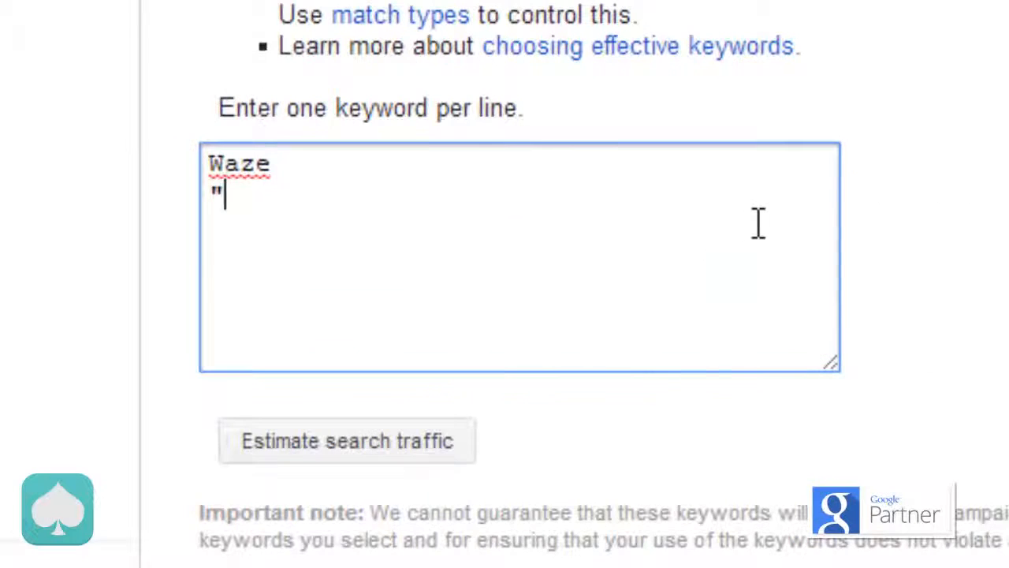
pyautogui.write('"')
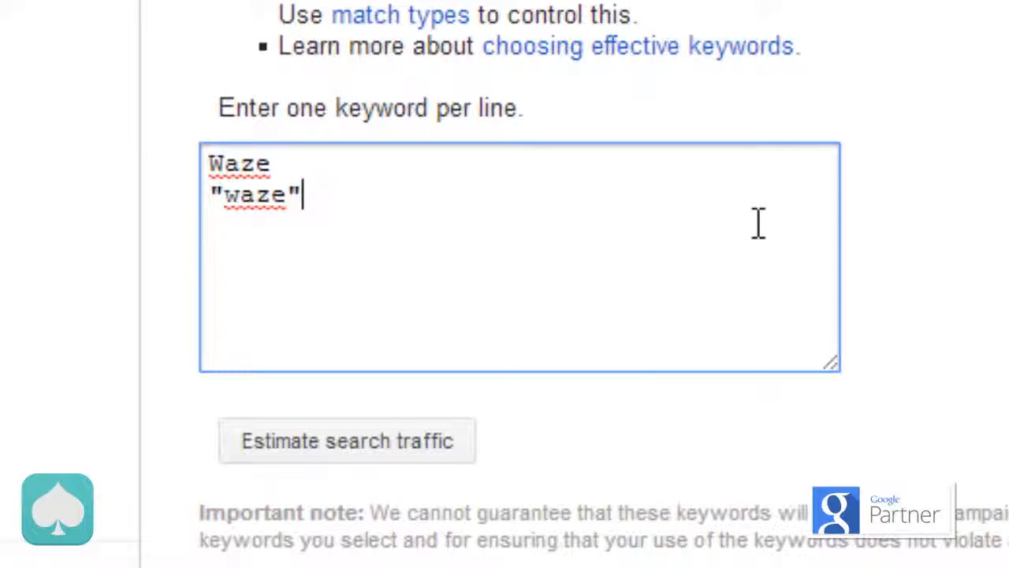
# Step: Add the keywords waze app, download waze and waze for iphone on separate lines of the keyword list
pyautogui.press('Return')
pyautogui.write('waze app ')
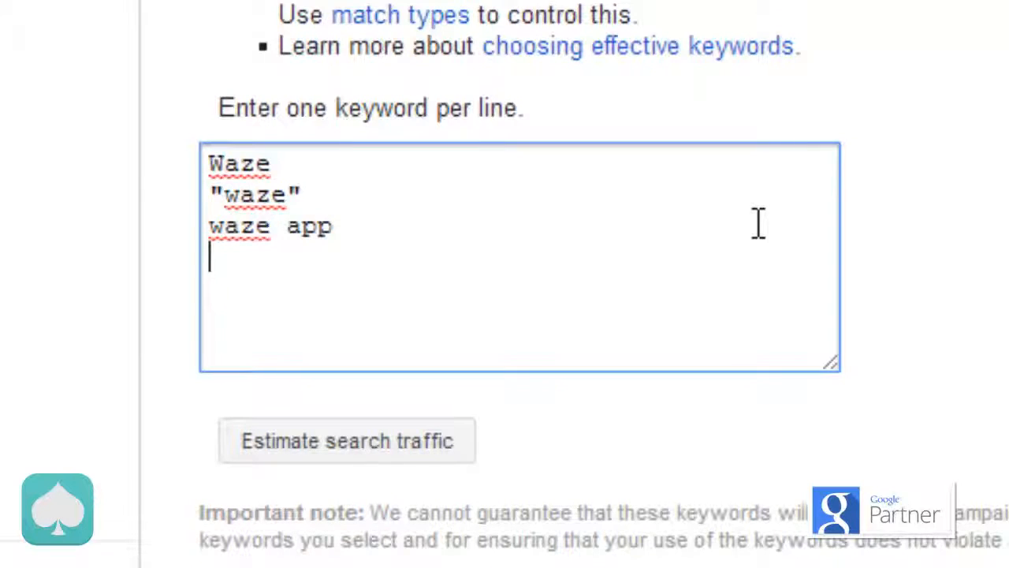
pyautogui.write('dow')
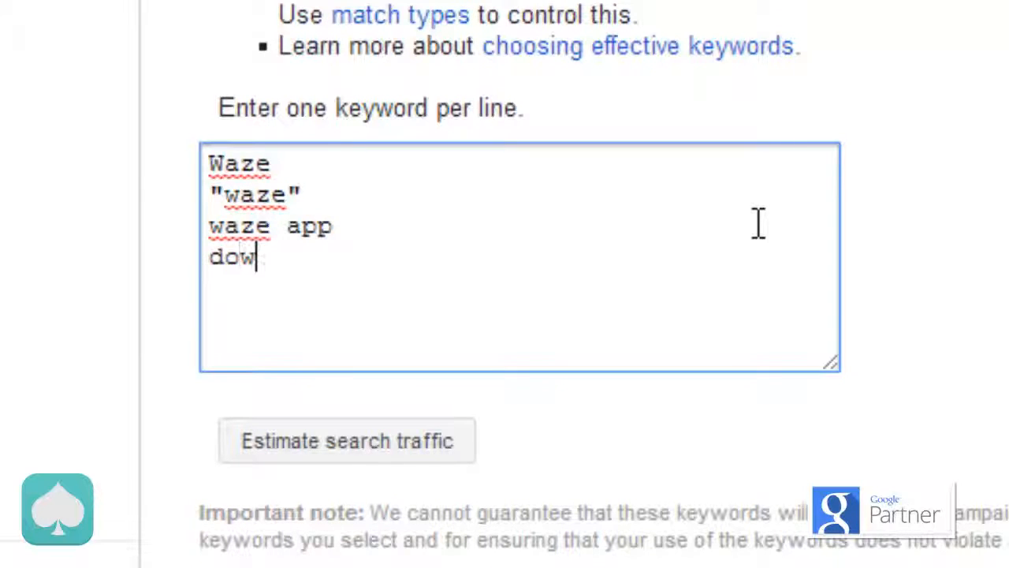
pyautogui.write('nload waze')
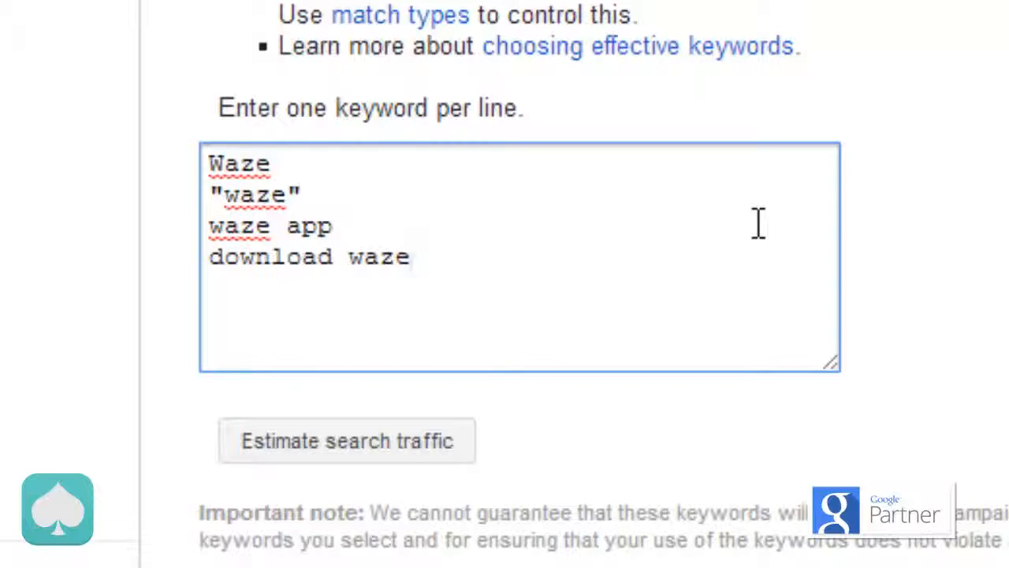
pyautogui.press('Return')
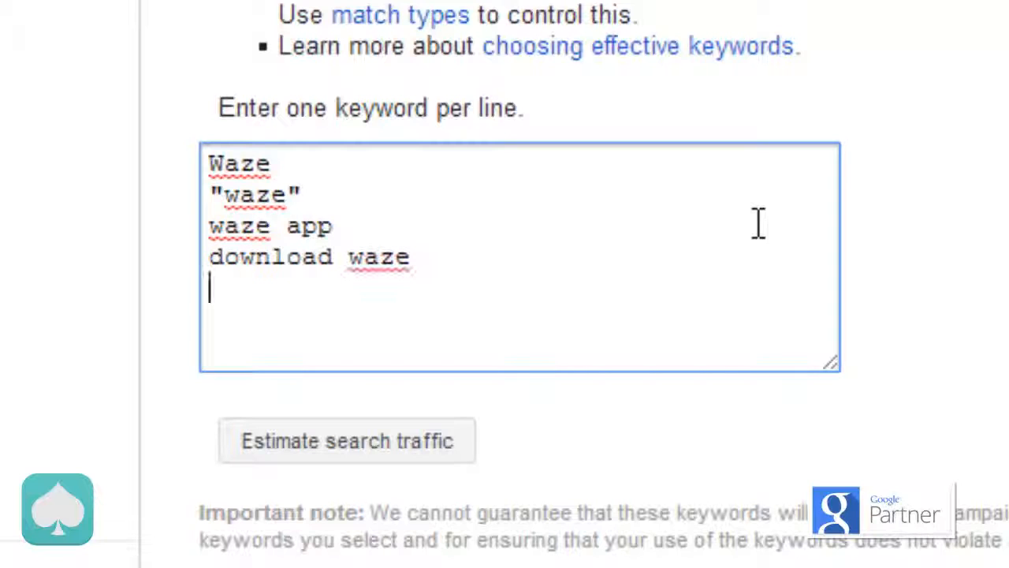
pyautogui.write('W')
pyautogui.press('BackSpace')
pyautogui.write('waze for')
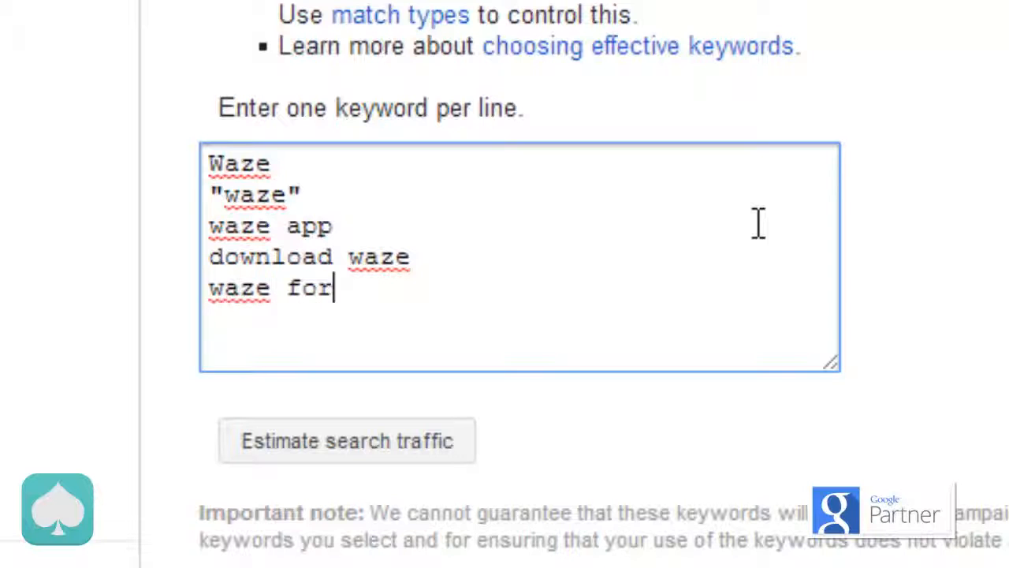
pyautogui.write(' iphone')
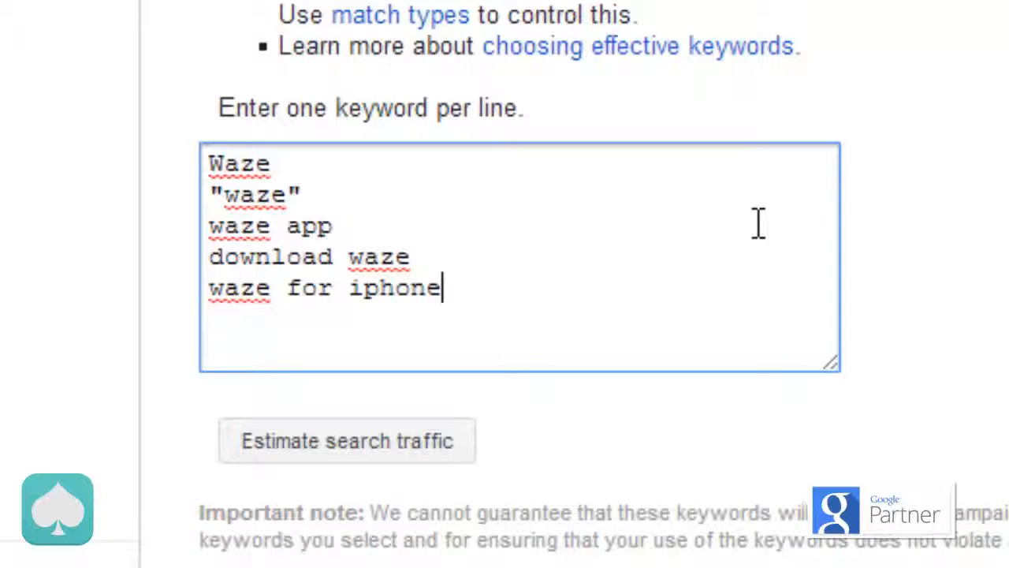
# Step: Set the ad group's default bid to $0.1 and save the group, leaving billing setup for another time
pyautogui.scroll(-5, 758, 223)
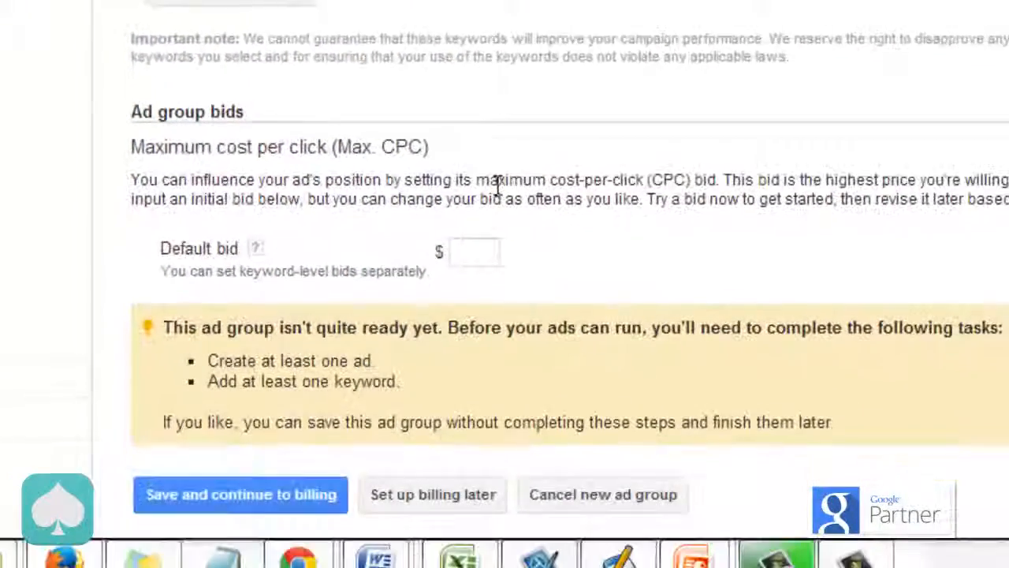
pyautogui.click(469, 254)
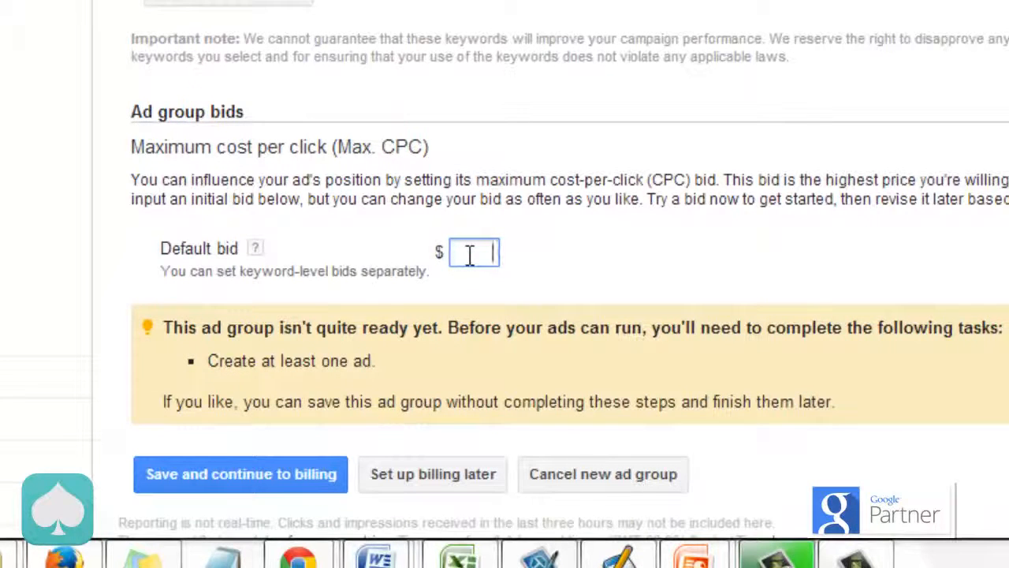
pyautogui.write('0.1')
pyautogui.scroll(-2, 470, 256)
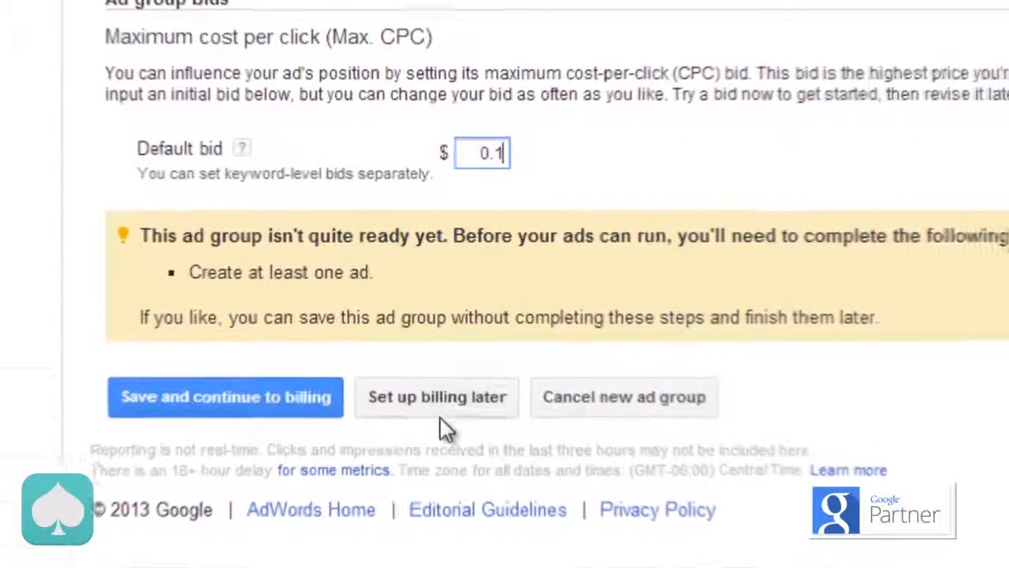
pyautogui.click(485, 411)
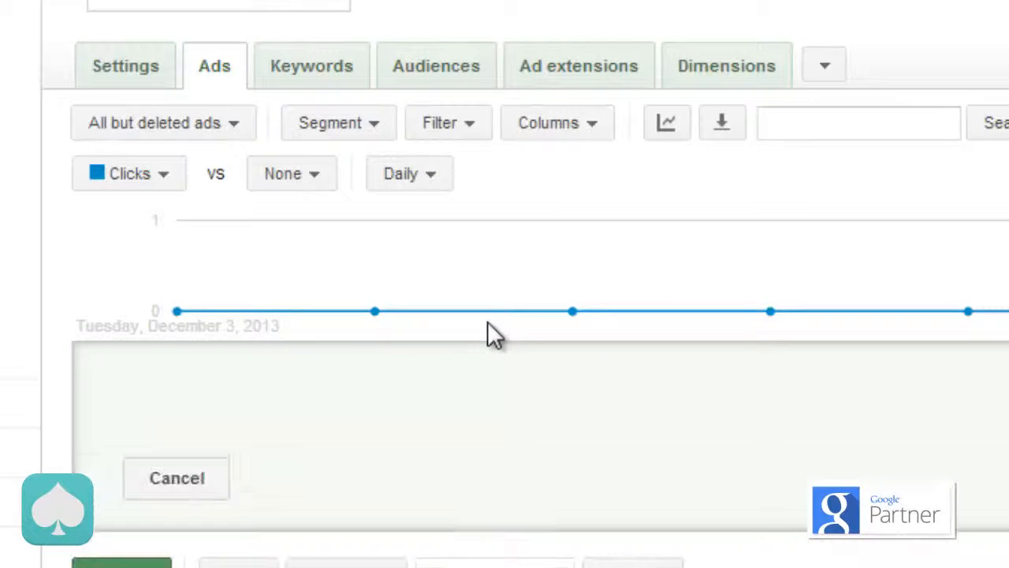
# Step: Choose the App promotion ad format for the new ad
pyautogui.scroll(-3, 487, 322)
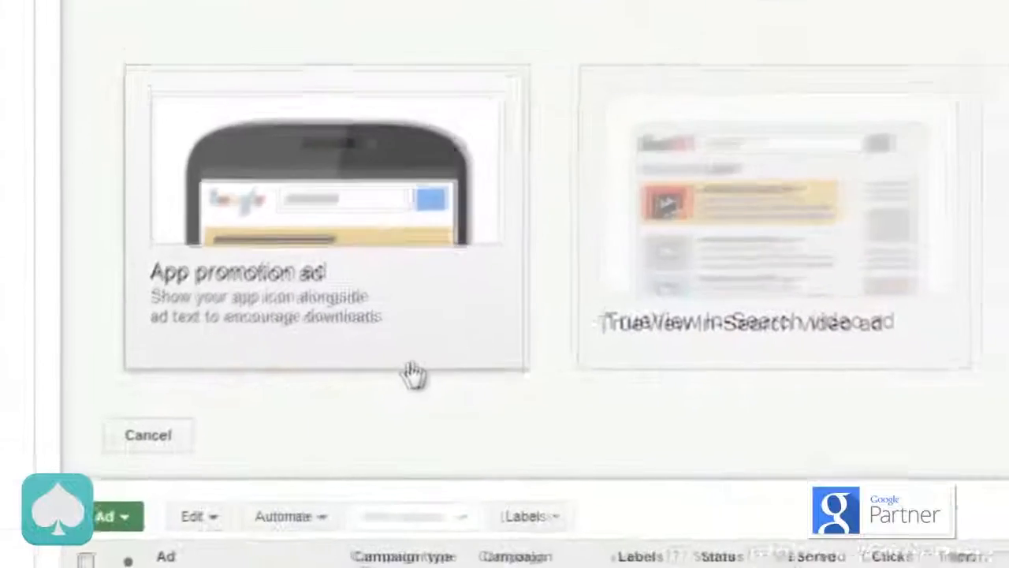
pyautogui.scroll(-3, 444, 441)
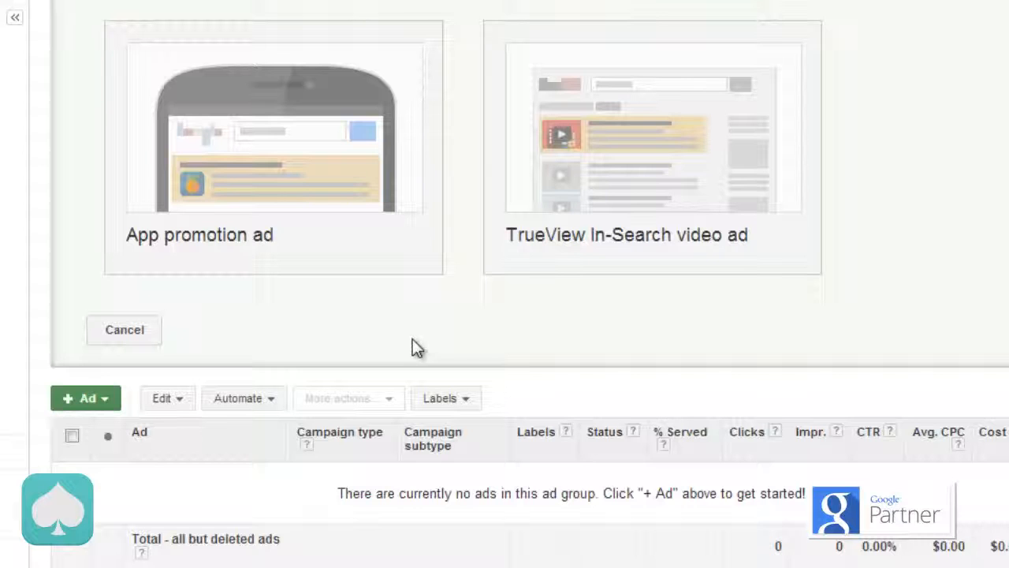
pyautogui.click(336, 258)
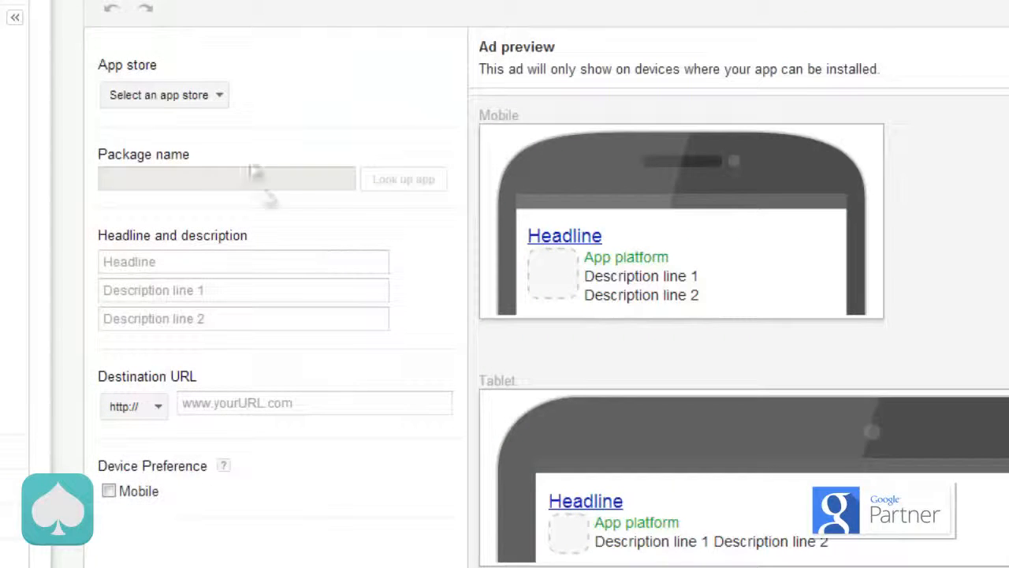
# Step: Choose the iTunes App Store, look up waze and select Waze Social GPS, Maps & Traffic as the promoted app
pyautogui.click(221, 102)
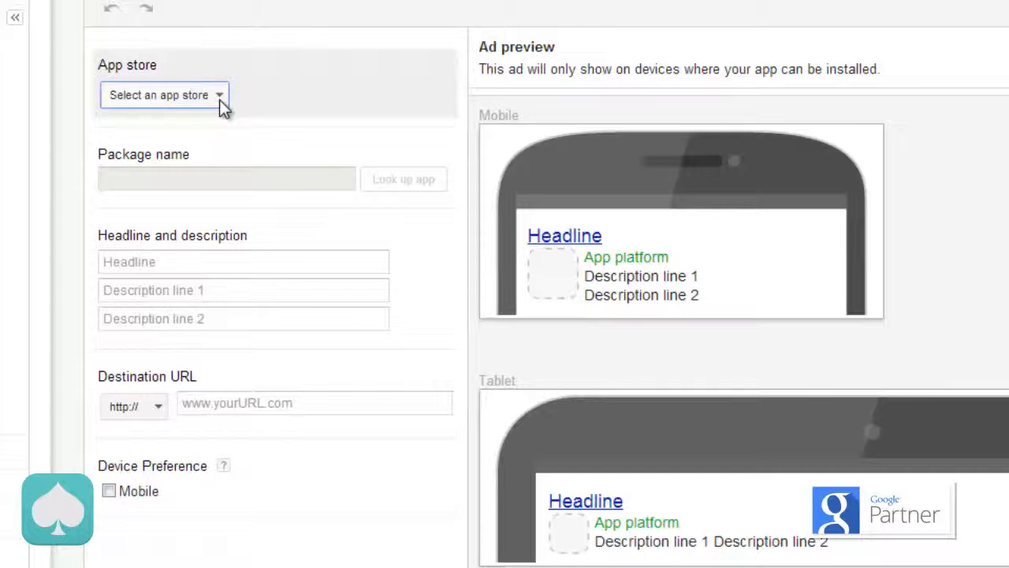
pyautogui.click(219, 99)
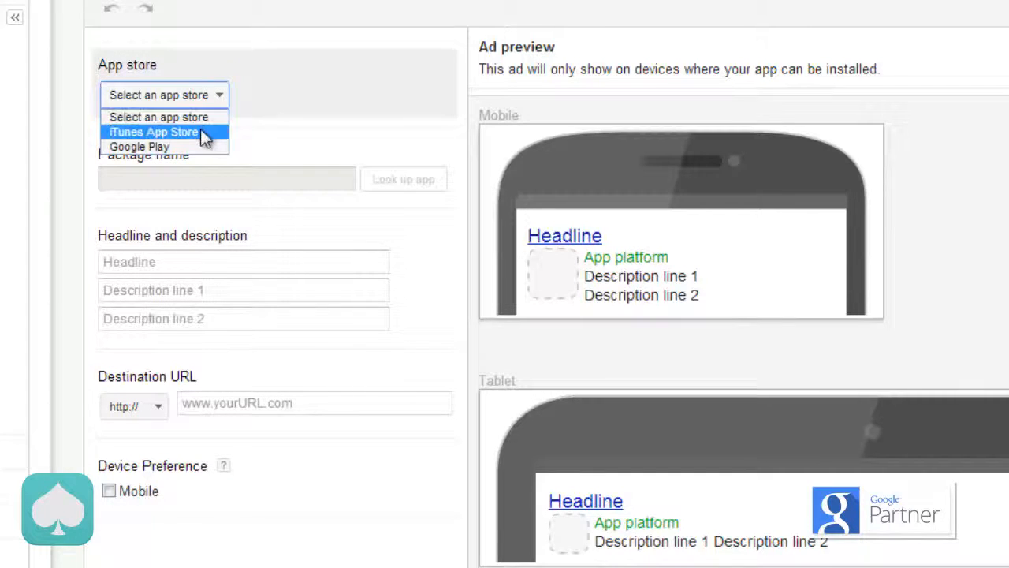
pyautogui.click(200, 131)
pyautogui.write('waze')
pyautogui.click(402, 177)
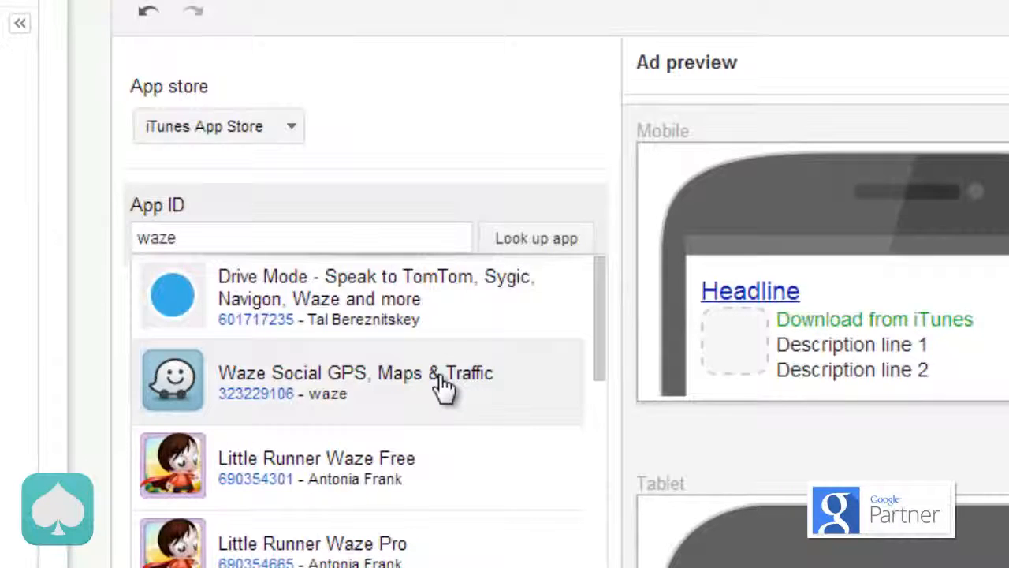
pyautogui.click(444, 387)
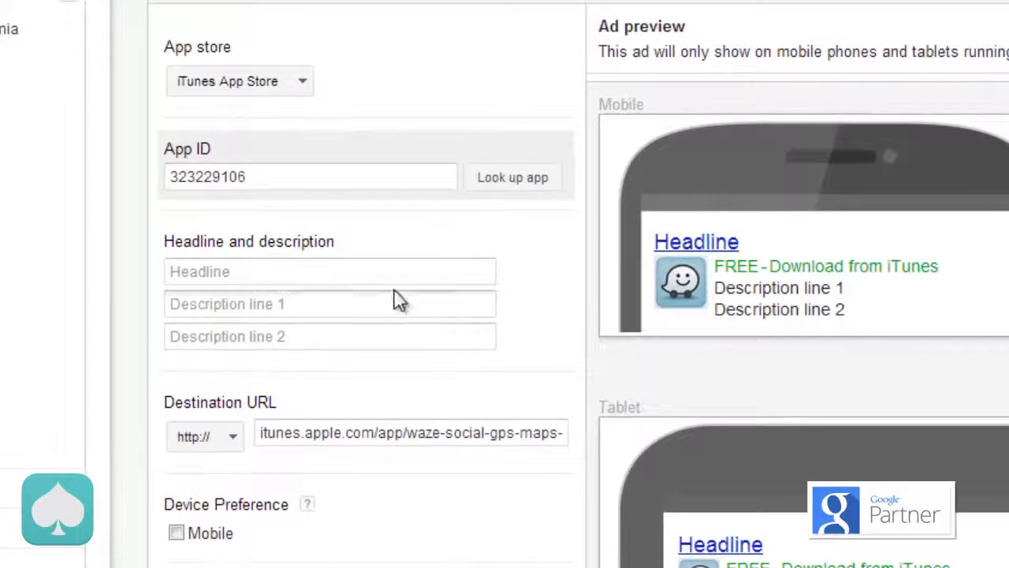
# Step: Enter the ad headline "Waze- Outsmarting Traffic"
pyautogui.click(334, 270)
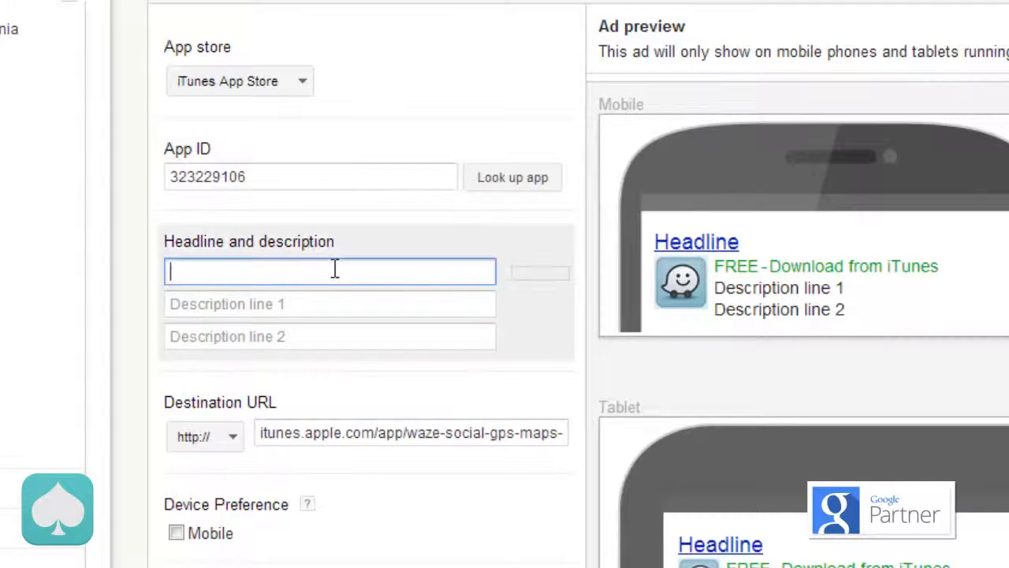
pyautogui.write('Waze-')
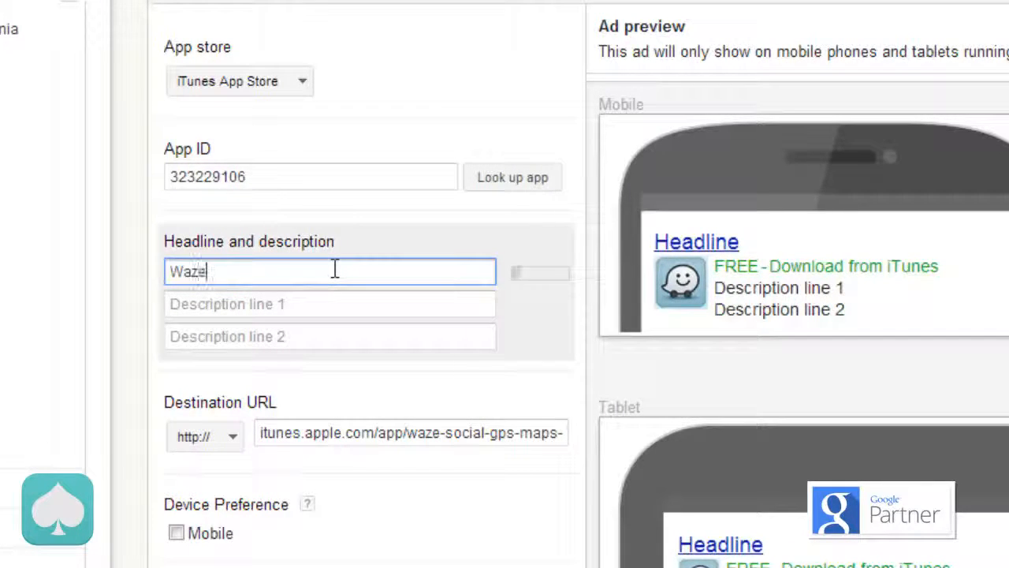
pyautogui.write(' Outsm')
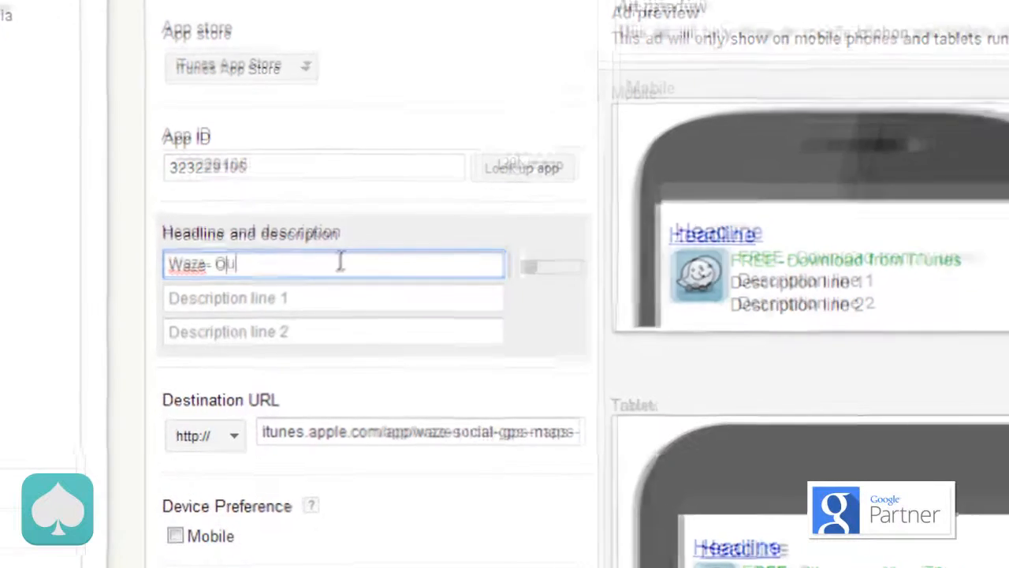
pyautogui.write('arting ')
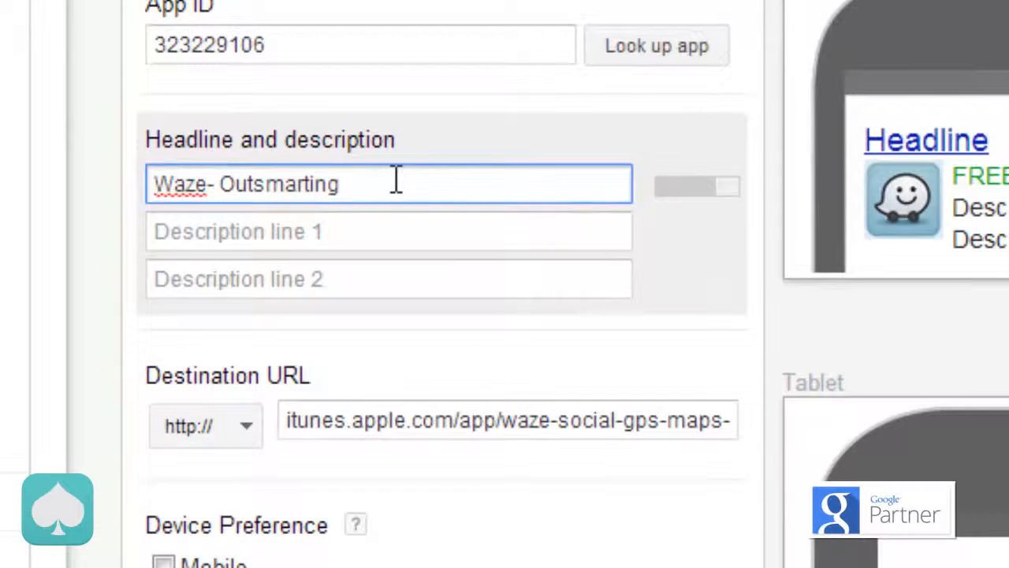
pyautogui.write('Traffic')
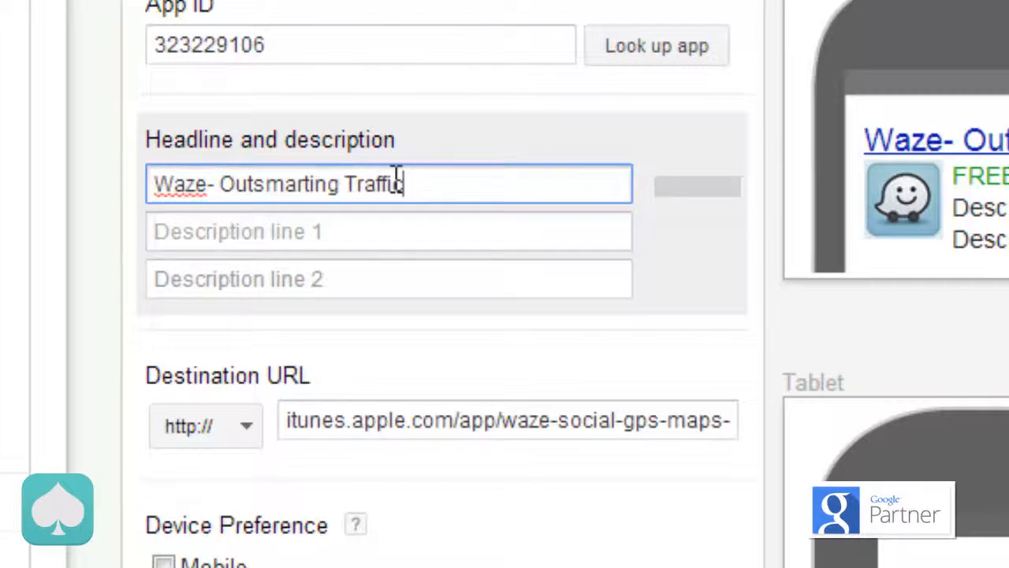
# Step: Fill in the ad's description line 1 with "Fun and Free Gps app."
pyautogui.press('Tab')
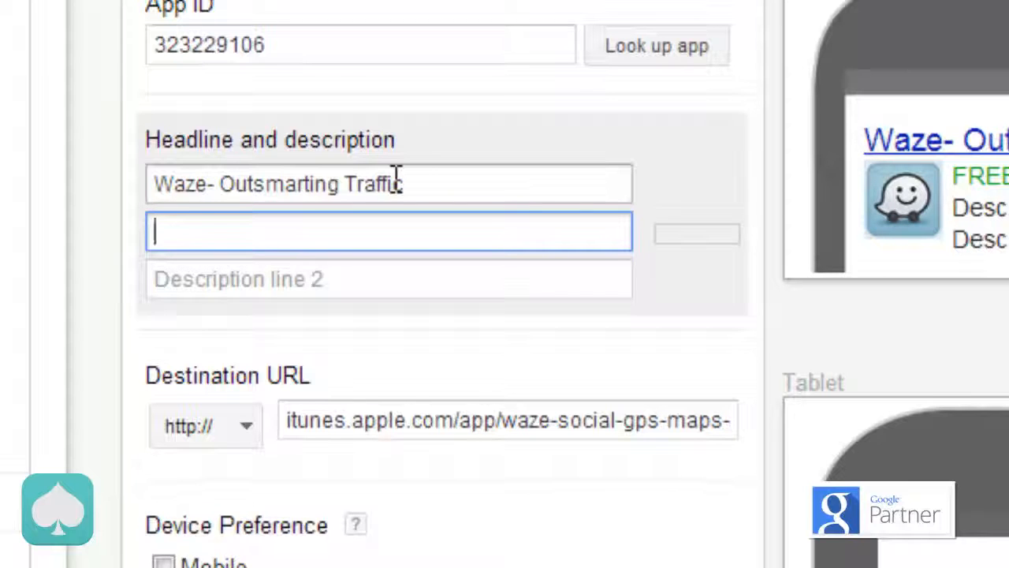
pyautogui.write('Fun and')
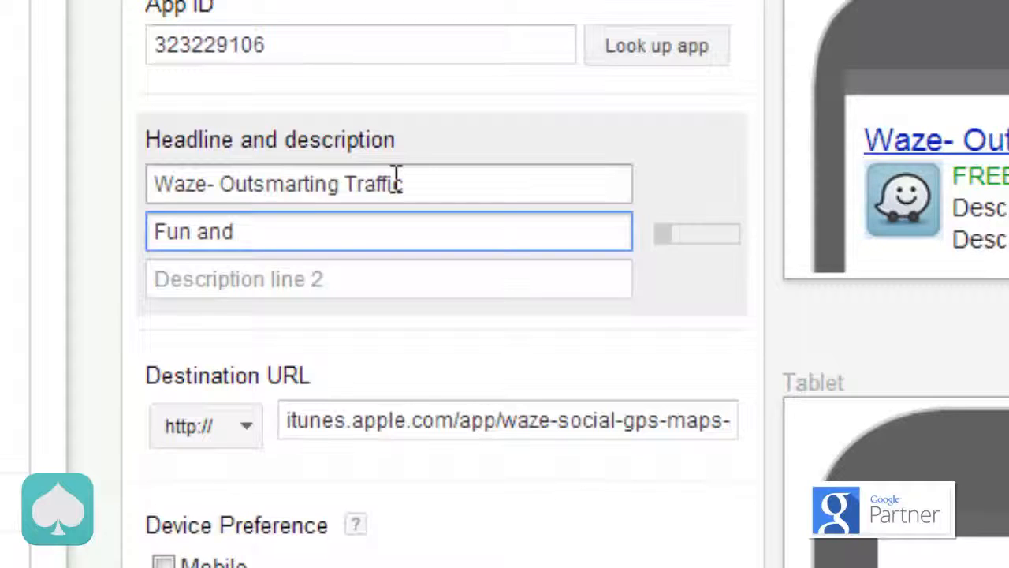
pyautogui.write(' Free ')
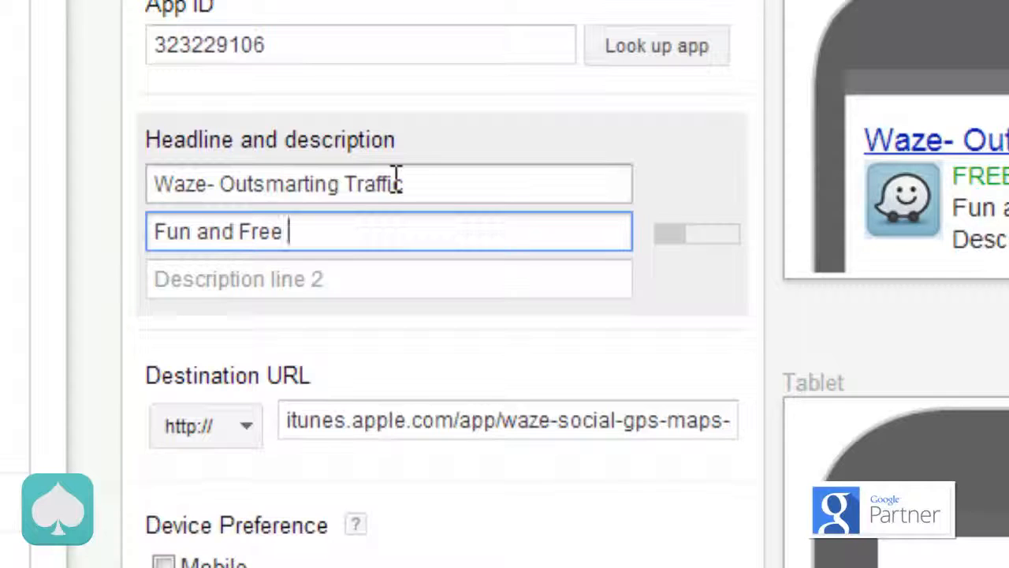
pyautogui.write('Gps ')
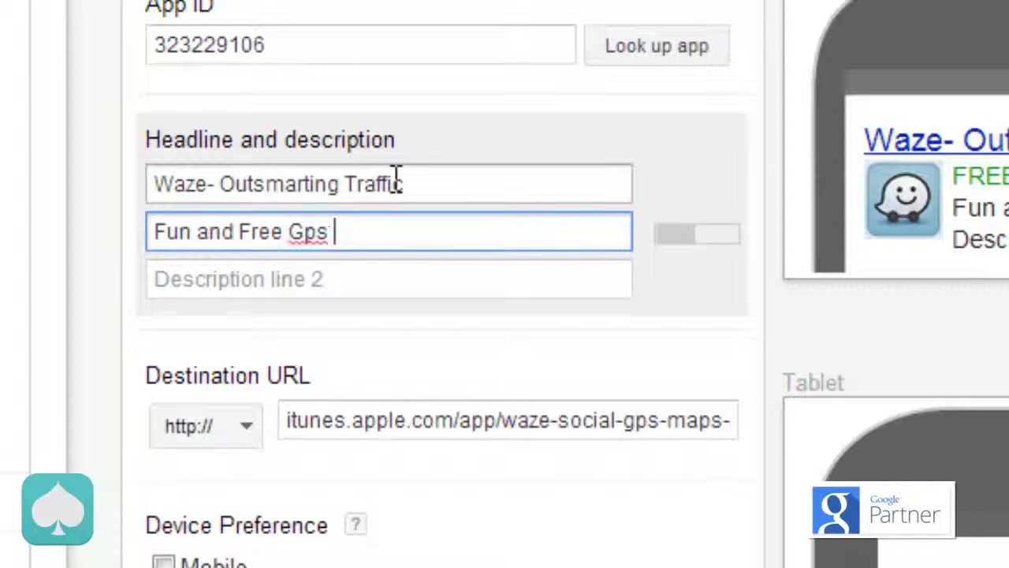
pyautogui.write('app')
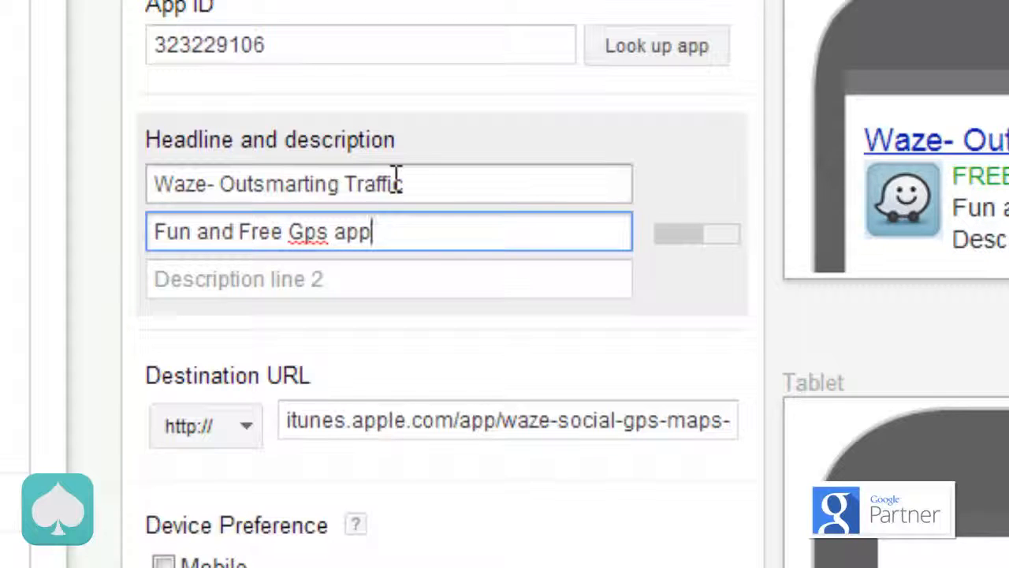
pyautogui.write('.')
# Step: Fill in the ad's description line 2 with "Get it here"
pyautogui.press('Tab')
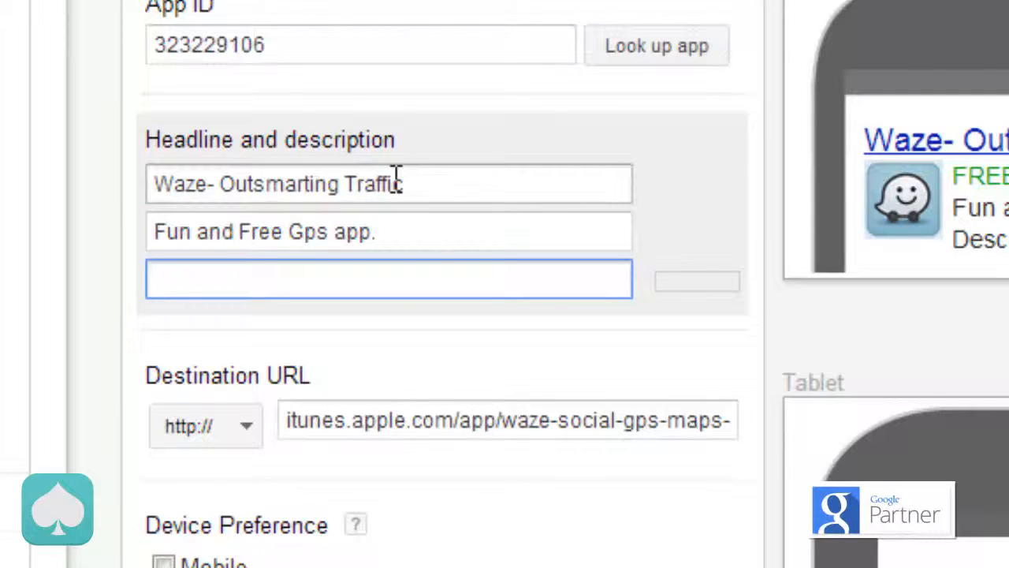
pyautogui.write('Get')
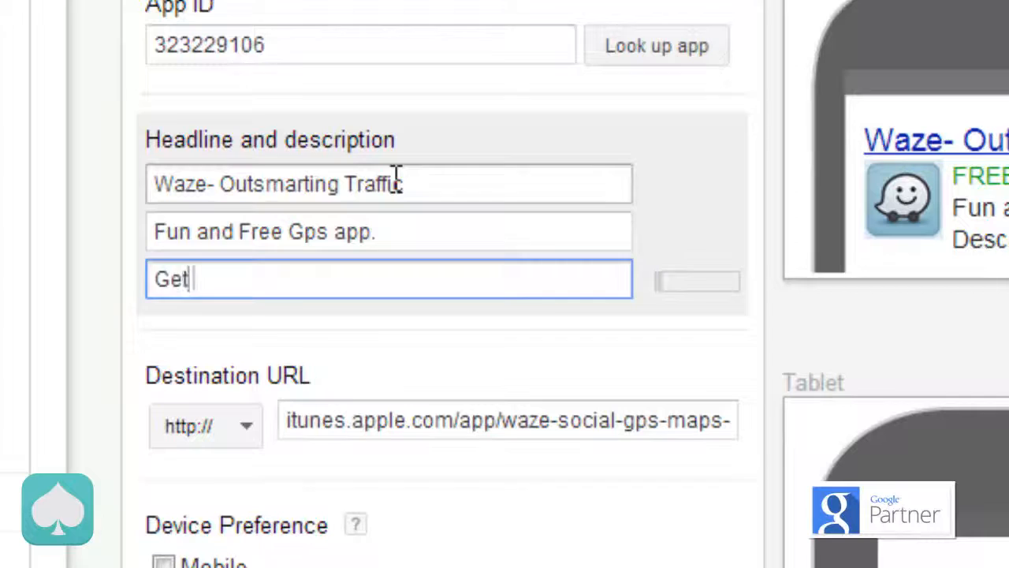
pyautogui.write(' it here')
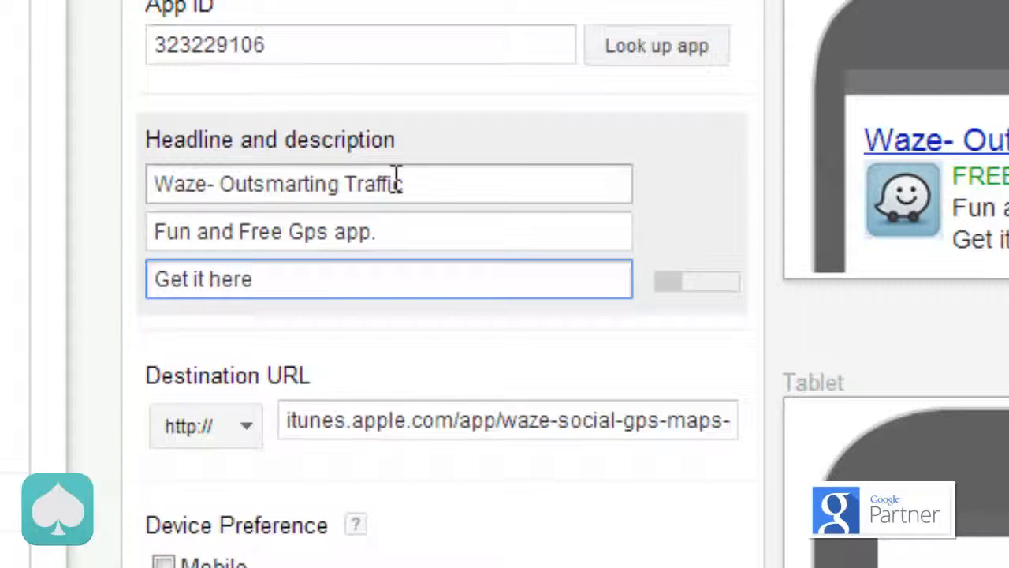
pyautogui.write(' now!')
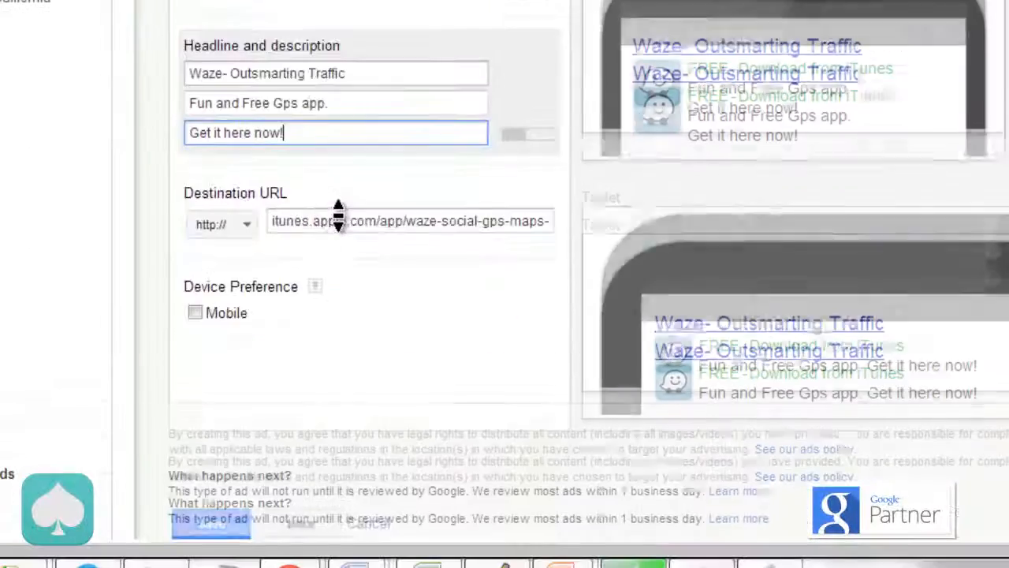
# Step: Complete description line 2 as "Get it here now!" and save the ad with Mobile as its device preference
pyautogui.scroll(-3, 354, 370)
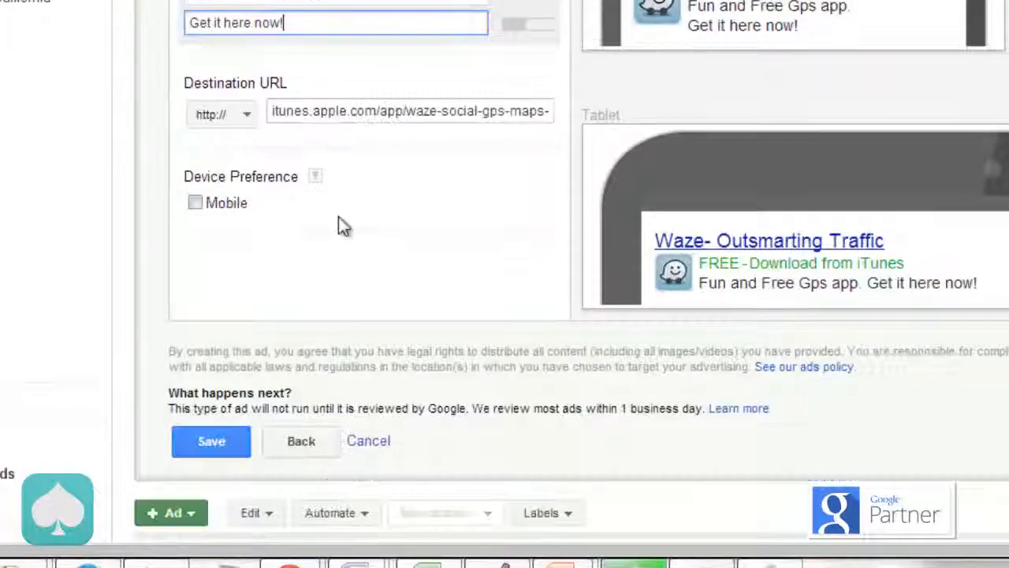
pyautogui.click(197, 205)
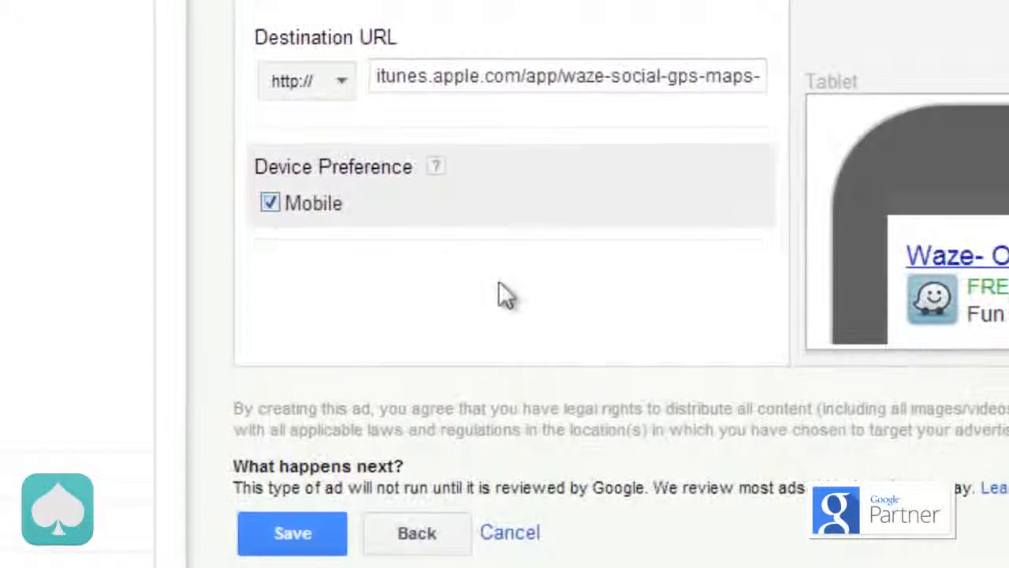
pyautogui.scroll(-3, 508, 295)
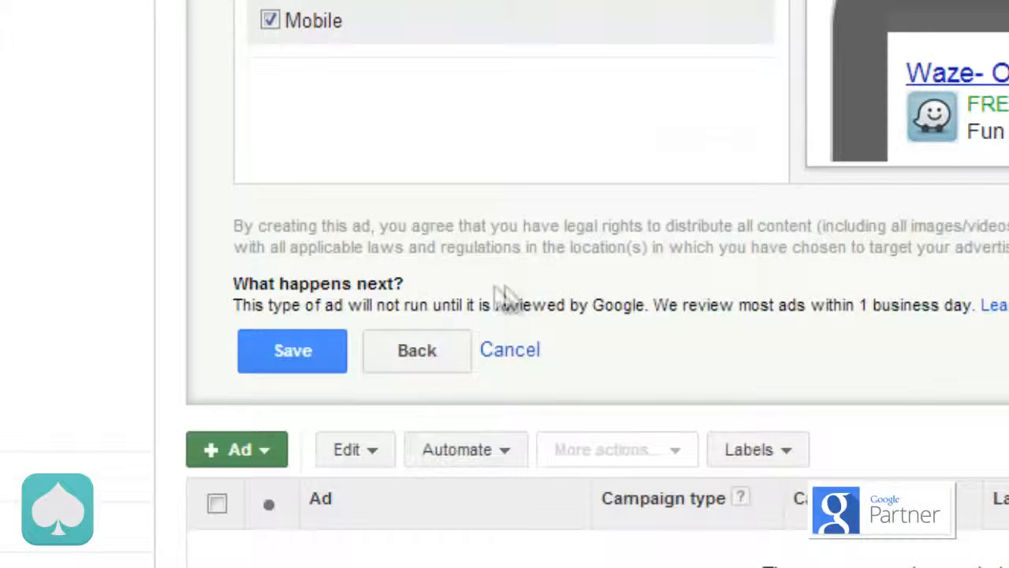
pyautogui.click(331, 347)
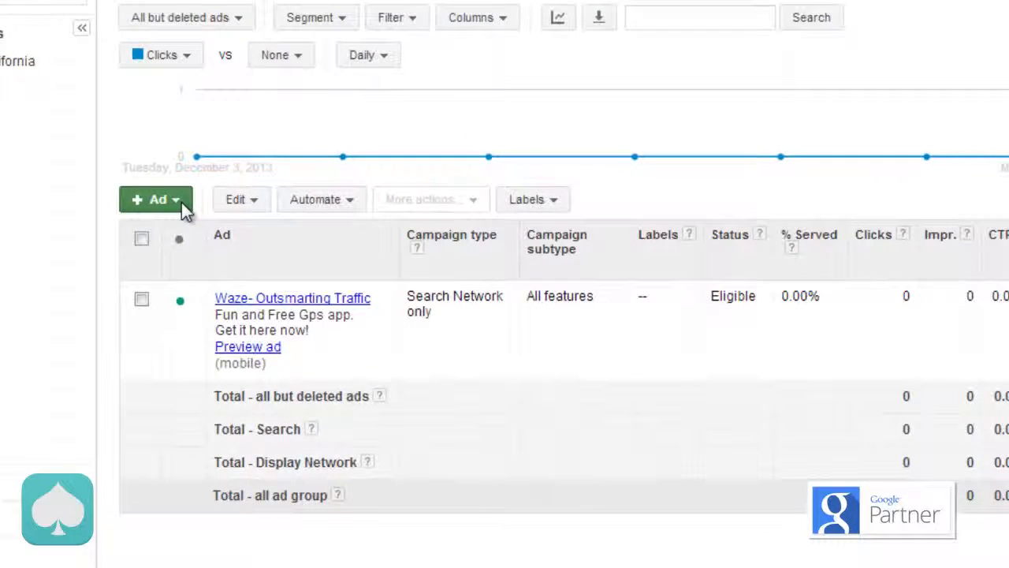
# Step: Start a second App / digital content ad in the Brand ad group
pyautogui.click(181, 202)
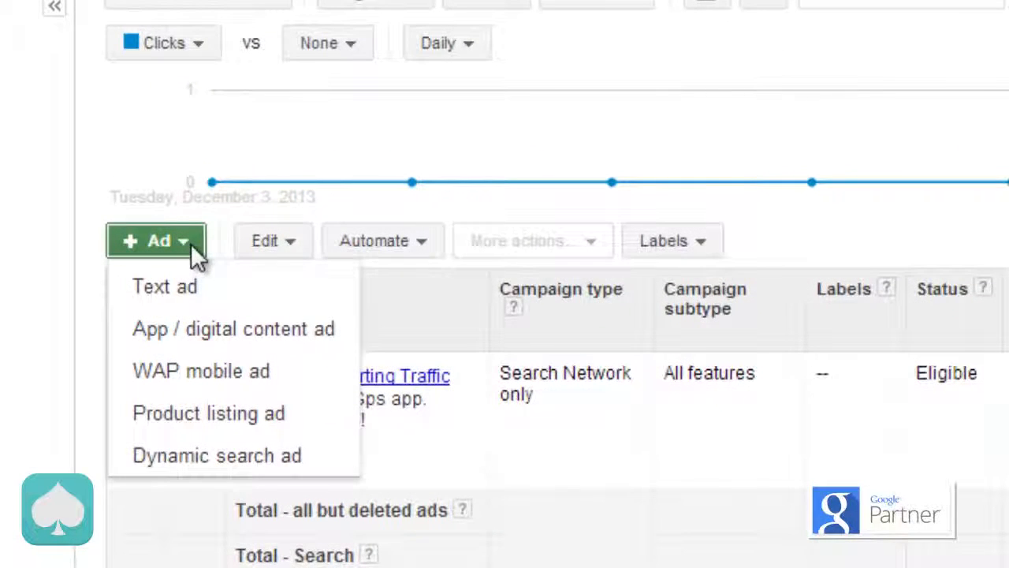
pyautogui.click(233, 334)
pyautogui.click(321, 393)
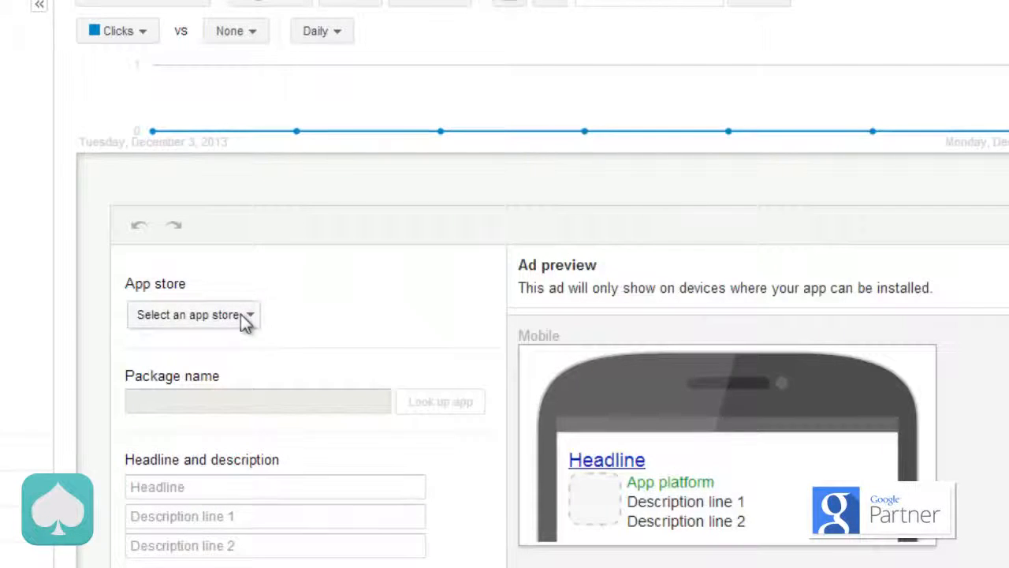
# Step: Choose the iTunes App Store for the second ad, look up waze and select the Waze app
pyautogui.click(242, 317)
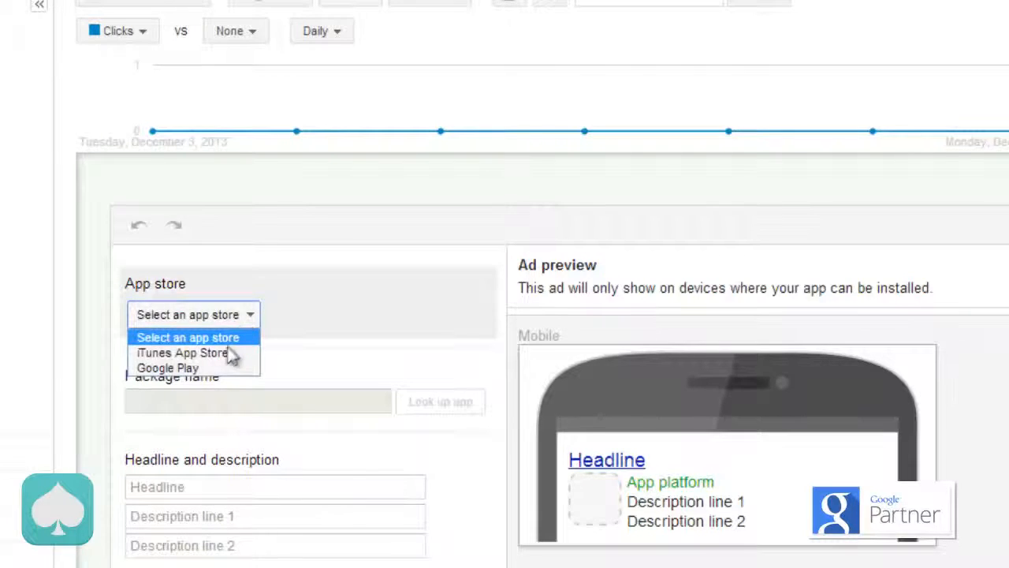
pyautogui.click(227, 354)
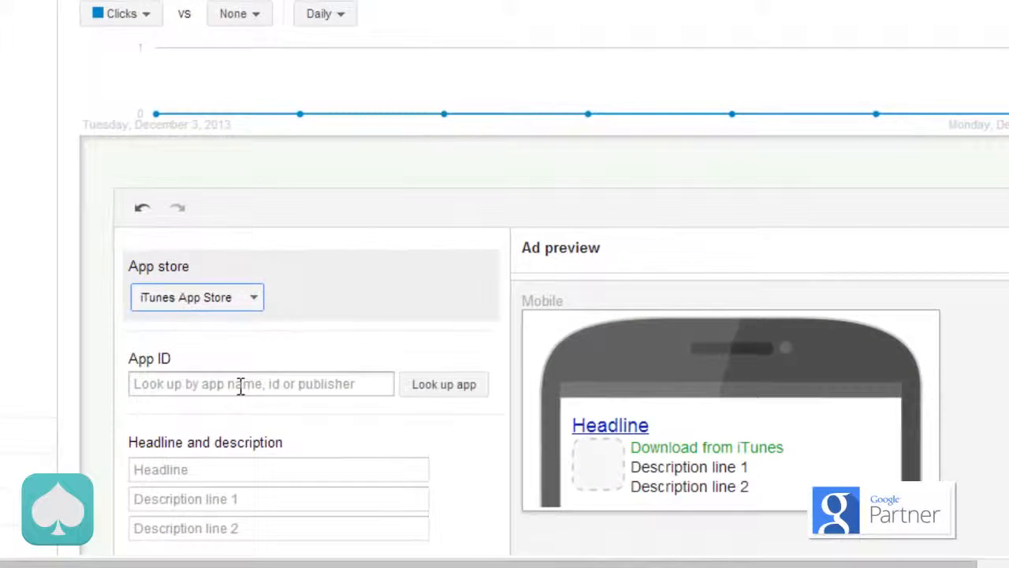
pyautogui.click(240, 386)
pyautogui.write('waze')
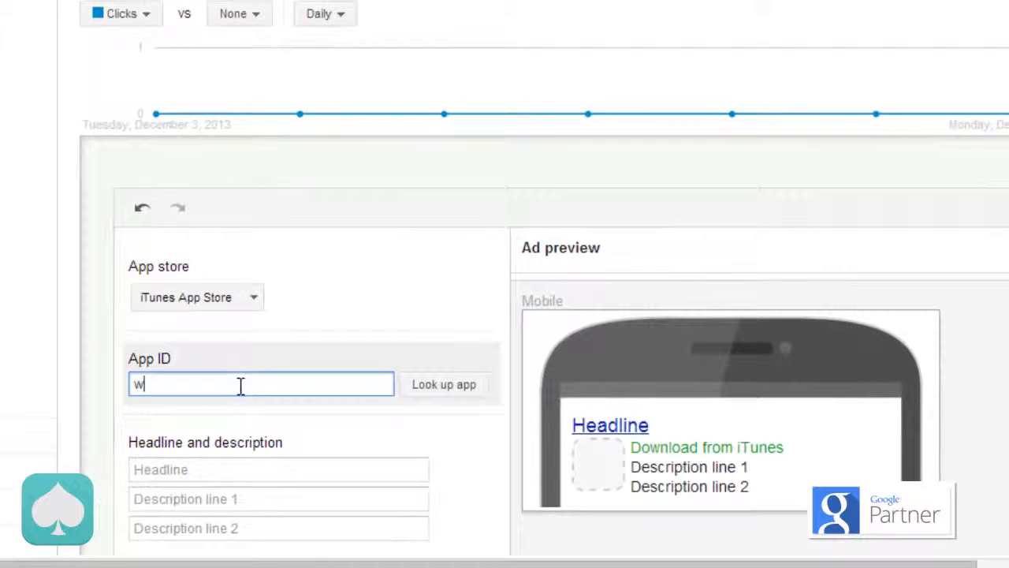
pyautogui.click(431, 386)
pyautogui.click(261, 518)
# Step: Enter "Best Route Every Day" as the second ad's headline
pyautogui.scroll(-4, 191, 171)
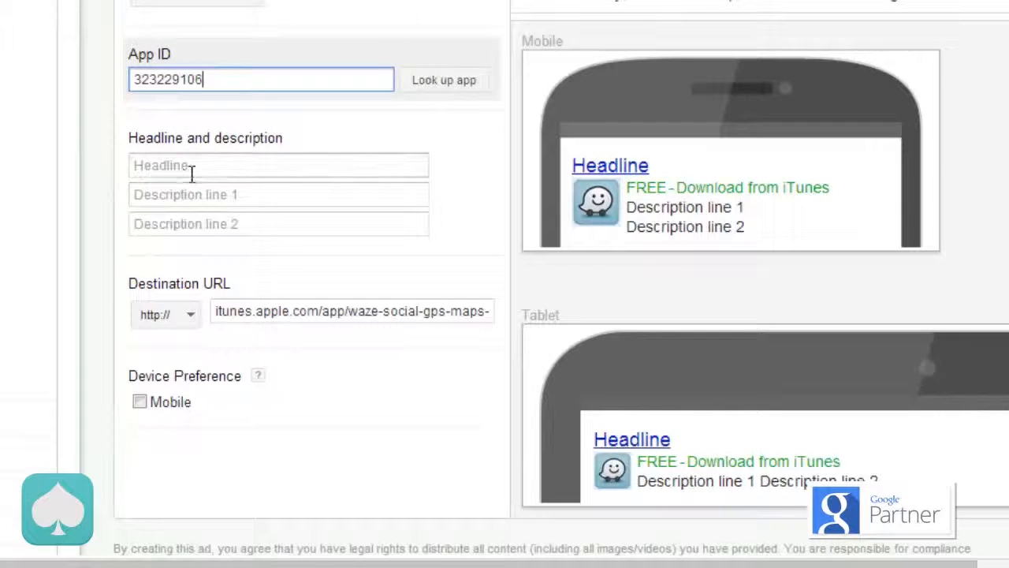
pyautogui.click(192, 165)
pyautogui.write('Waze')
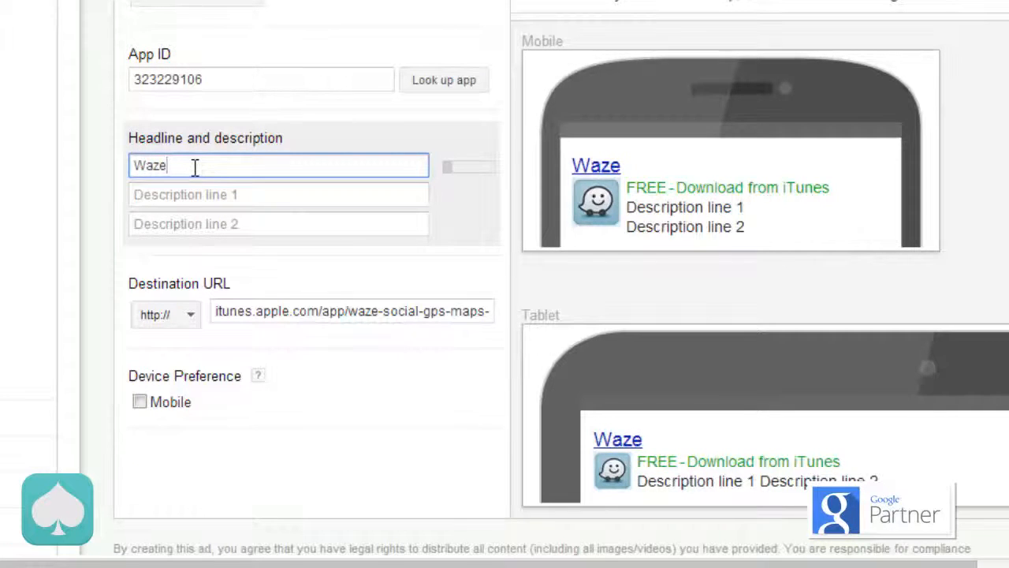
pyautogui.doubleClick(194, 166)
pyautogui.write('Best Route Every')
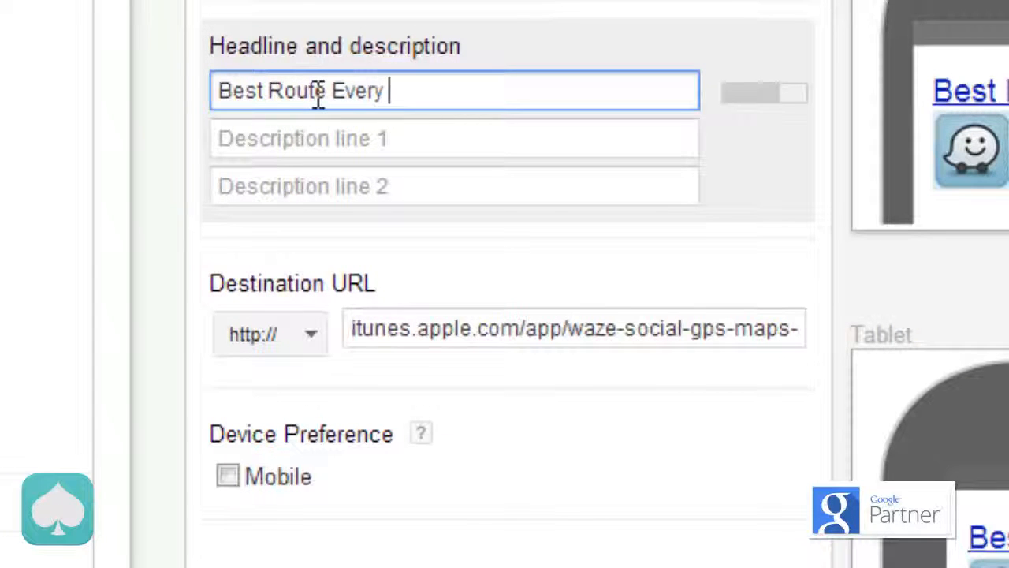
pyautogui.write('day')
pyautogui.press('Tab')
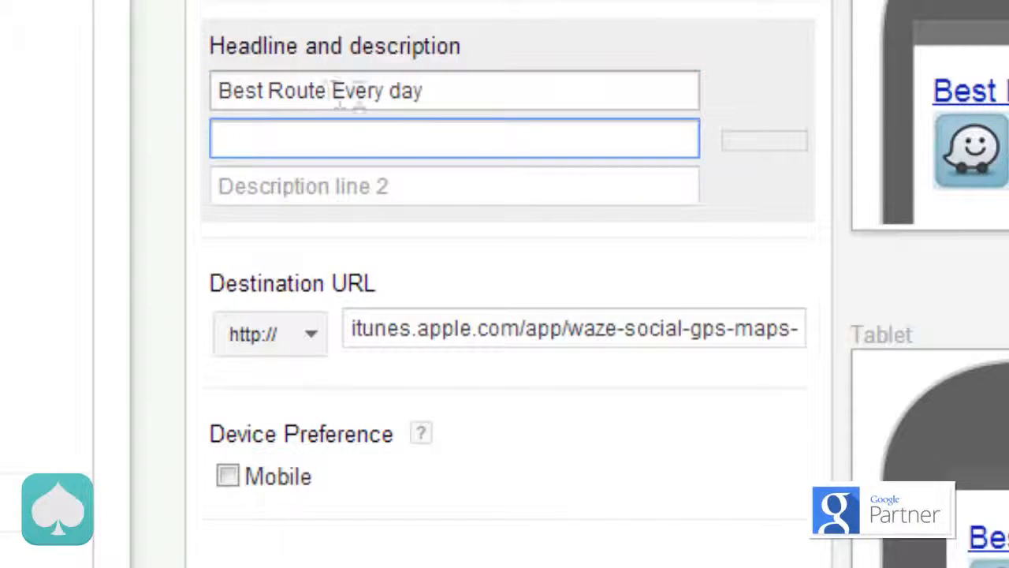
pyautogui.click(401, 88)
pyautogui.hotkey('shift', 'Left')
pyautogui.write('D')
# Step: Fill in the second ad's description lines with "Fun and Free Gps App" and "Get it here Now!"
pyautogui.press('Tab')
pyautogui.write('Fu')
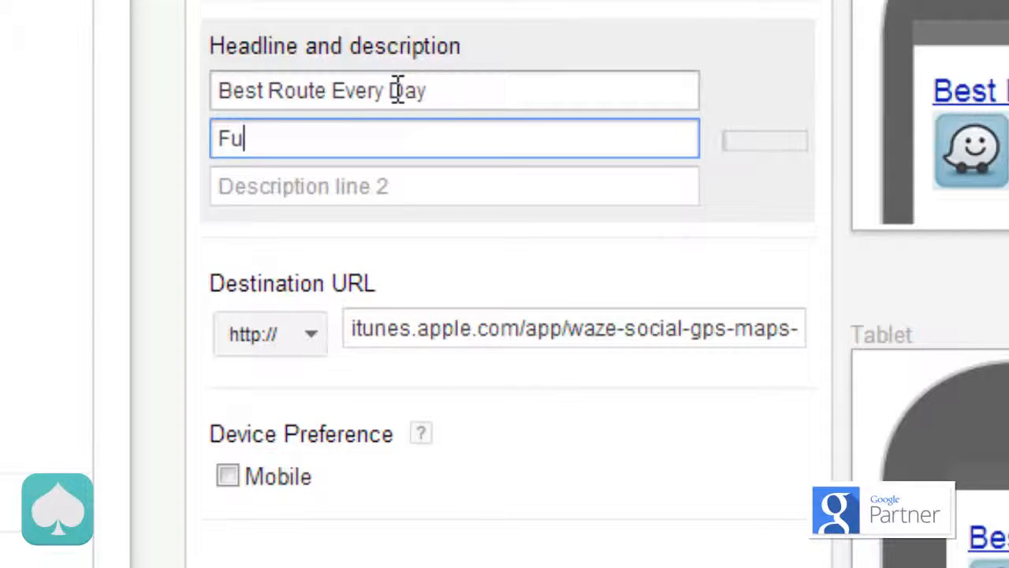
pyautogui.write('n and F')
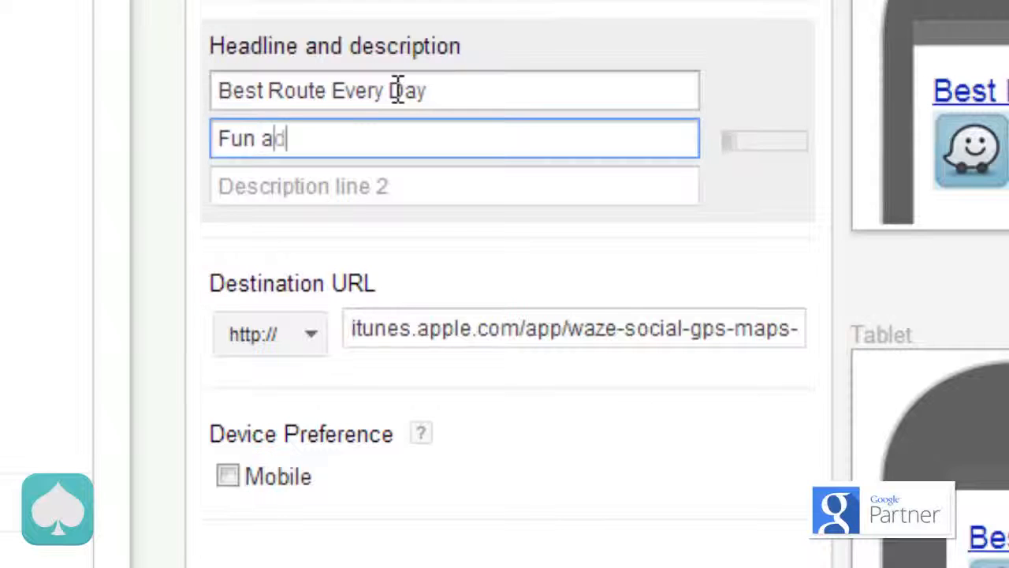
pyautogui.write('ree Gps App')
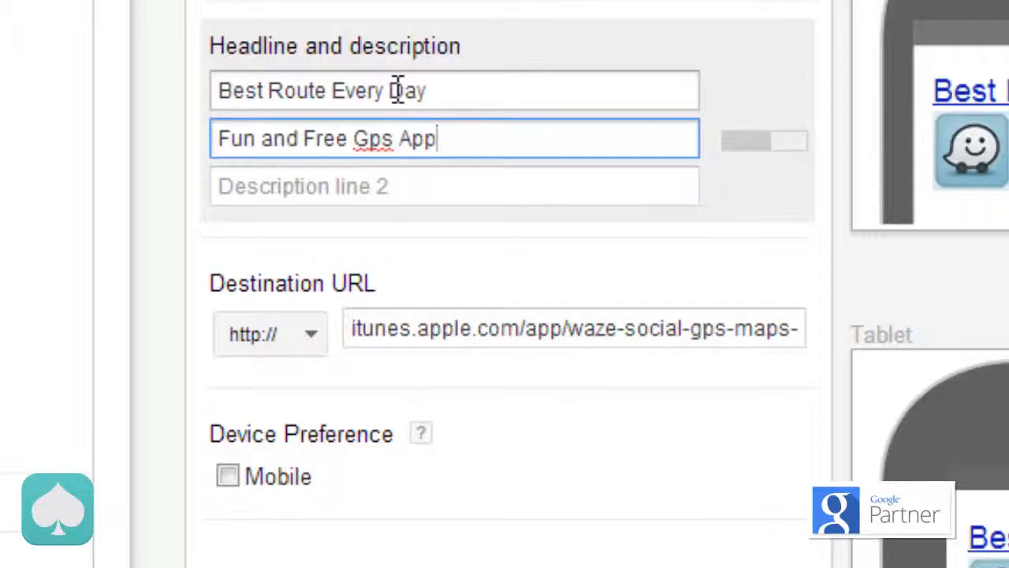
pyautogui.press('Tab')
pyautogui.write('Get it here Now')
pyautogui.write('!')
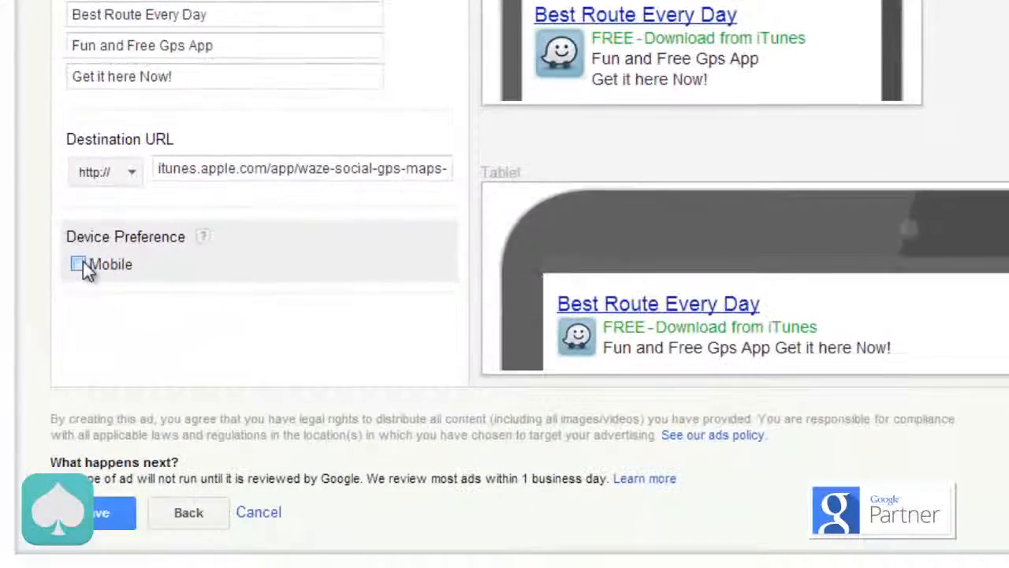
# Step: Set the second ad's device preference to Mobile and save the ad
pyautogui.click(78, 265)
pyautogui.scroll(-2, 38, 273)
pyautogui.click(86, 367)
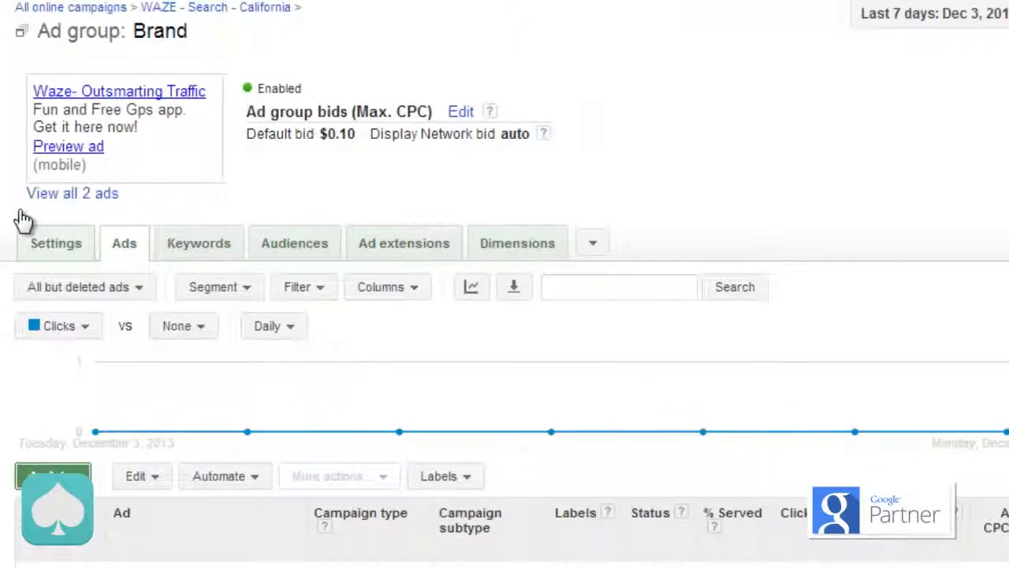
# Step: Open the list of ad groups in the WAZE - Search - California campaign
pyautogui.scroll(-5, 22, 217)
pyautogui.scroll(1, 18, 229)
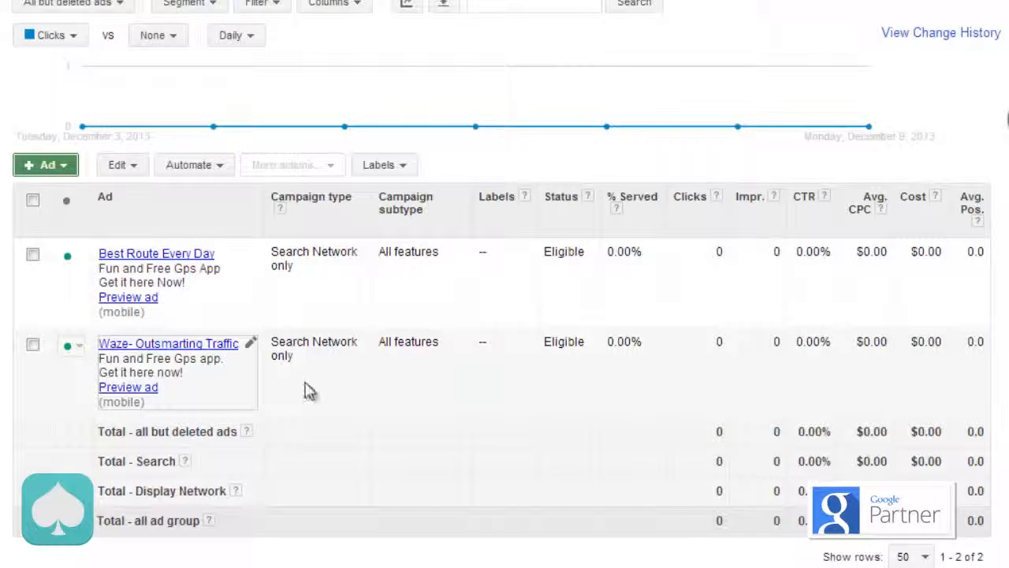
pyautogui.scroll(2, 504, 316)
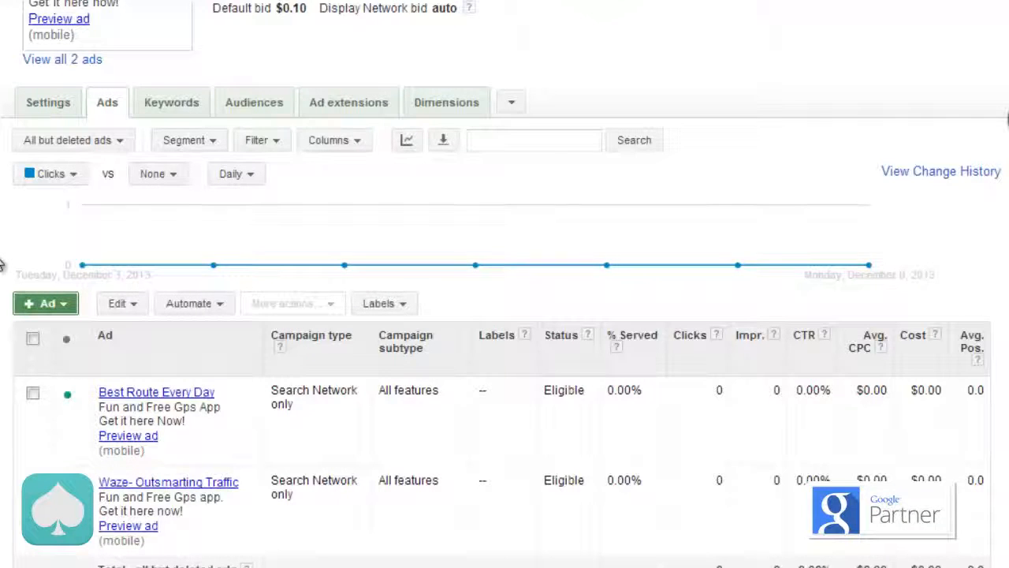
pyautogui.scroll(4, 3, 266)
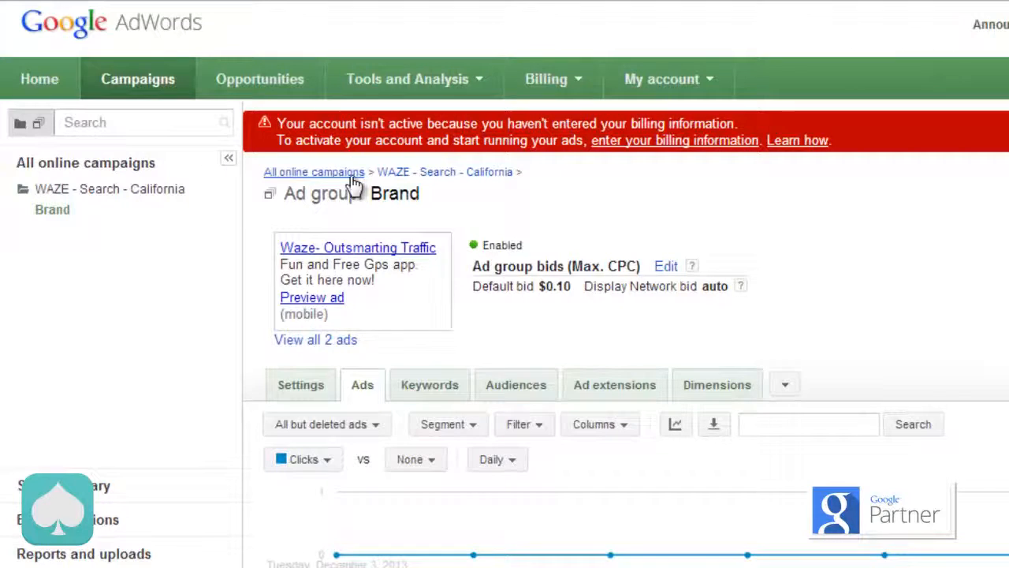
pyautogui.click(103, 193)
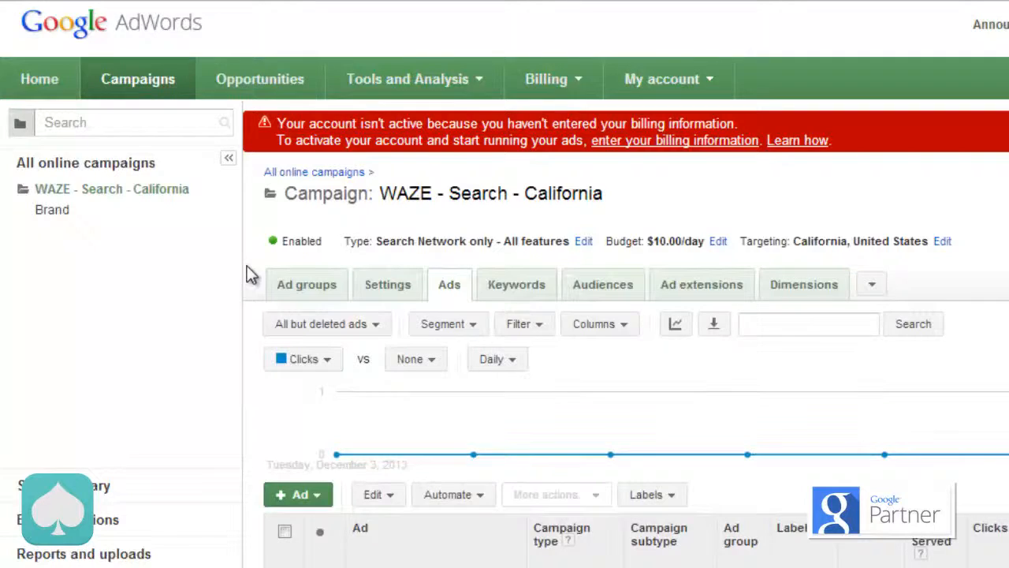
pyautogui.scroll(-2, 249, 268)
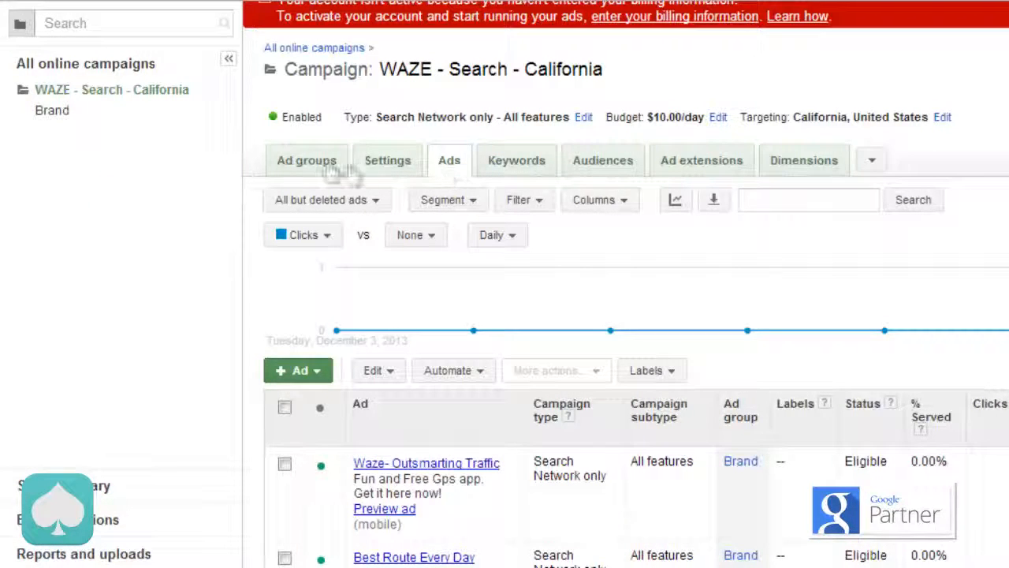
pyautogui.click(293, 167)
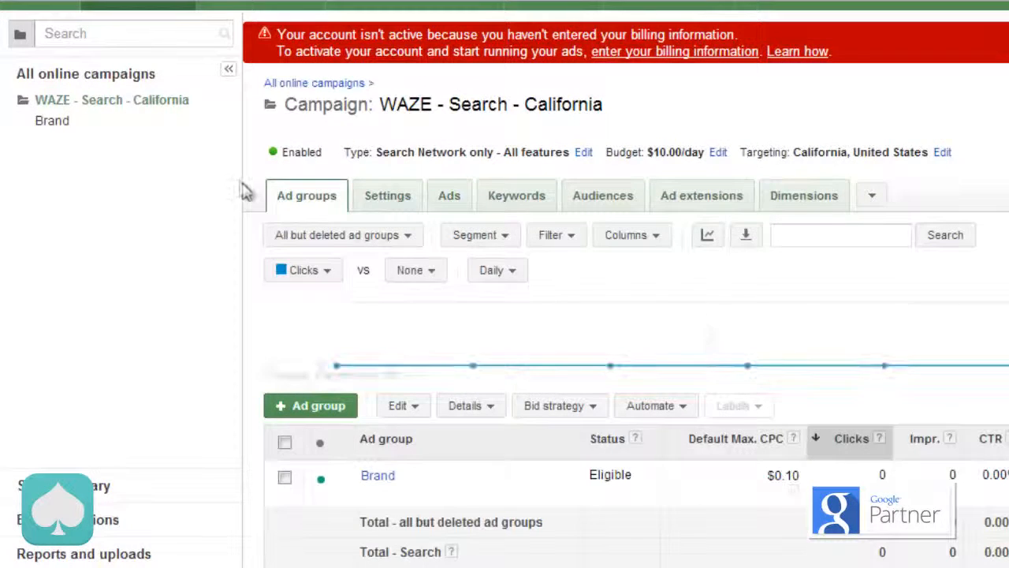
pyautogui.scroll(-2, 242, 185)
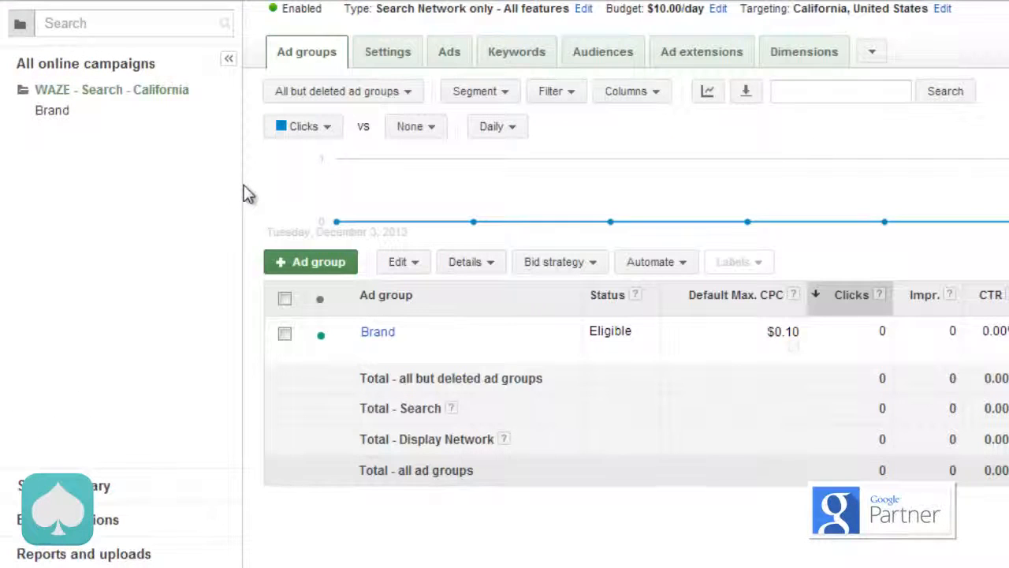
# Step: Start a new ad group named Competition with App / digital content ad as its ad type
pyautogui.click(338, 264)
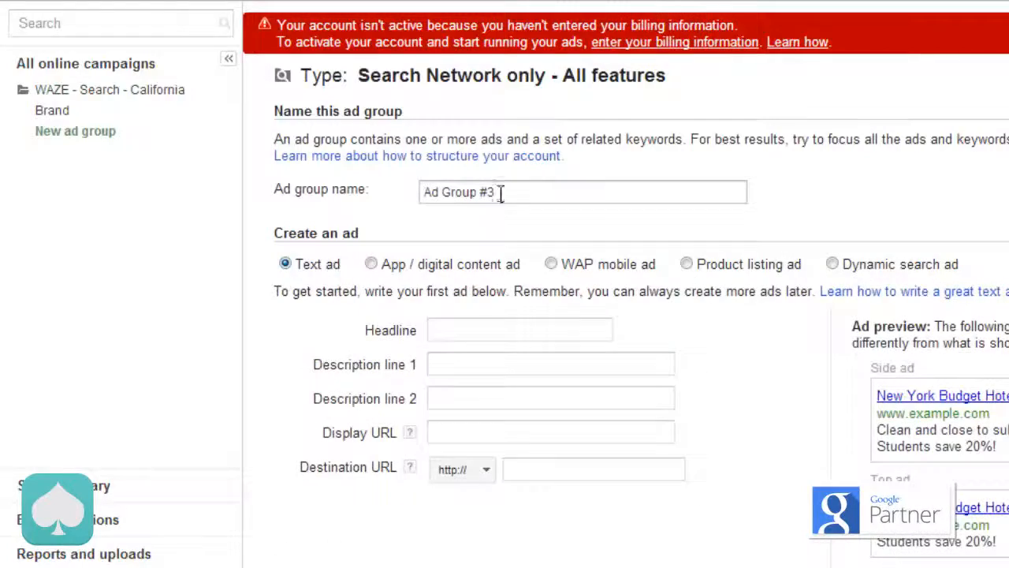
pyautogui.click(501, 194)
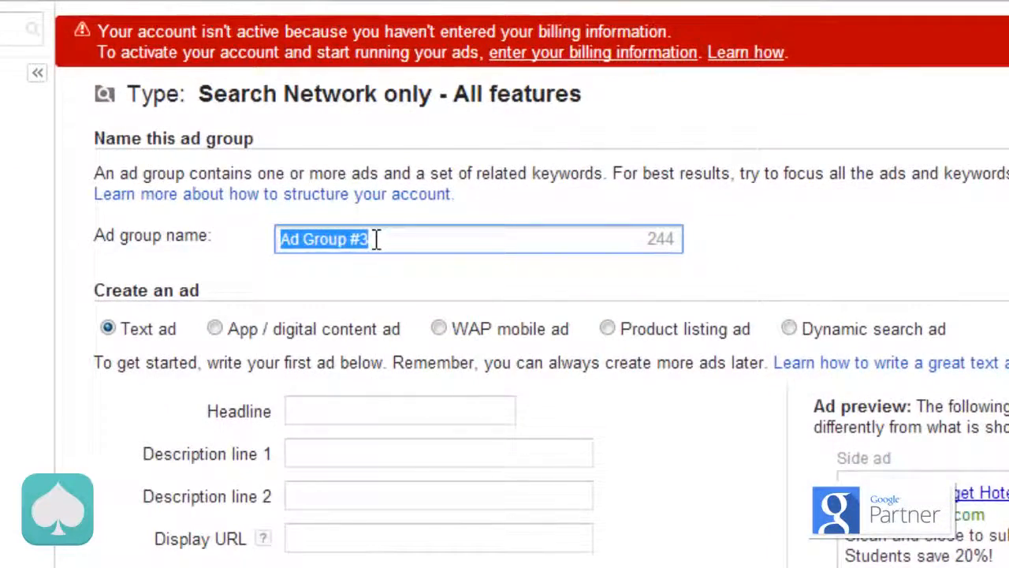
pyautogui.write('Competo')
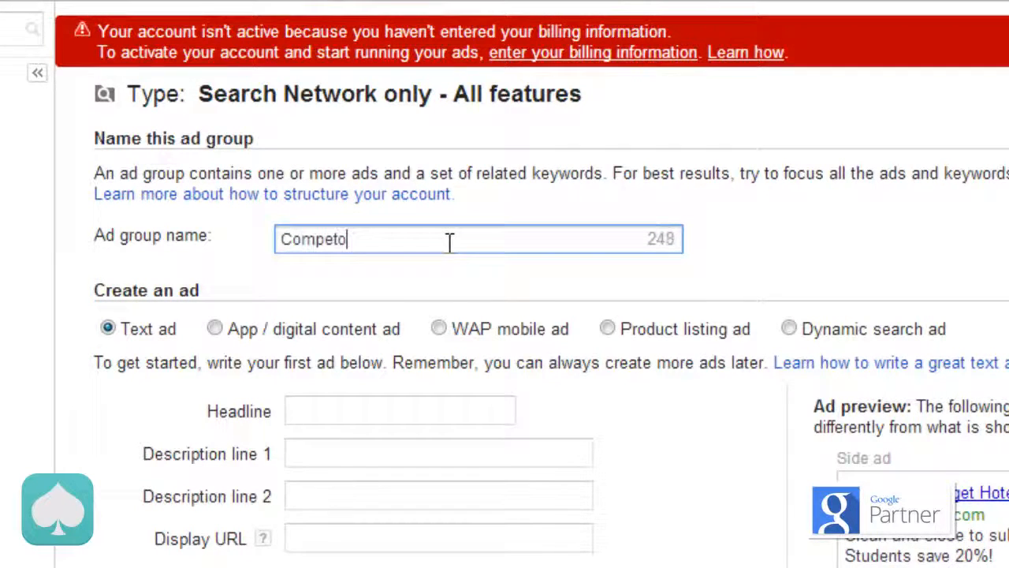
pyautogui.press('BackSpace')
pyautogui.write('ition')
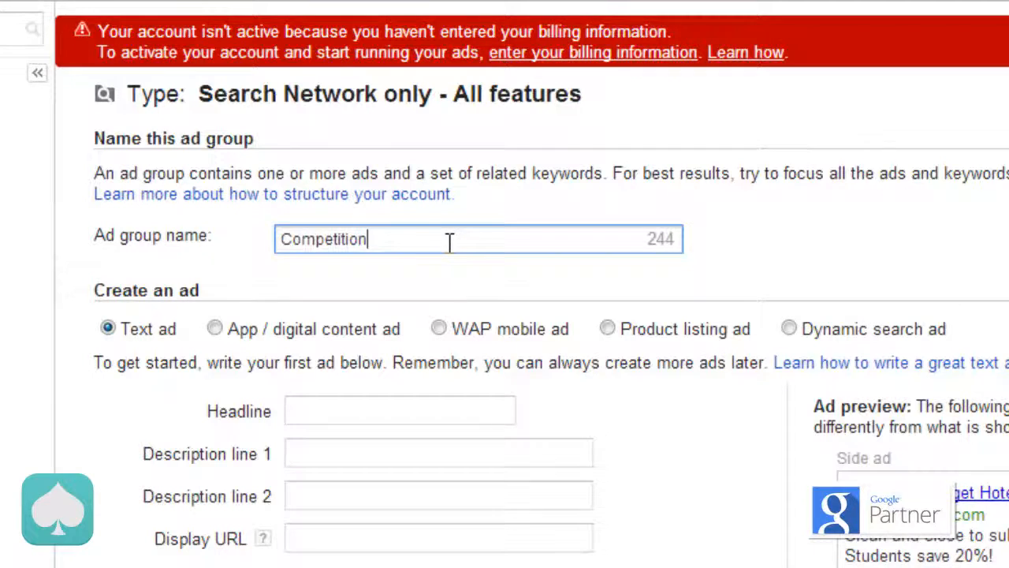
pyautogui.click(214, 329)
# Step: Copy the keywords scout gps, navigon gps, magellan roadmap, garmin gps, navigon and garmin from Notepad into the Competition ad group's keyword list
pyautogui.scroll(-2, 214, 328)
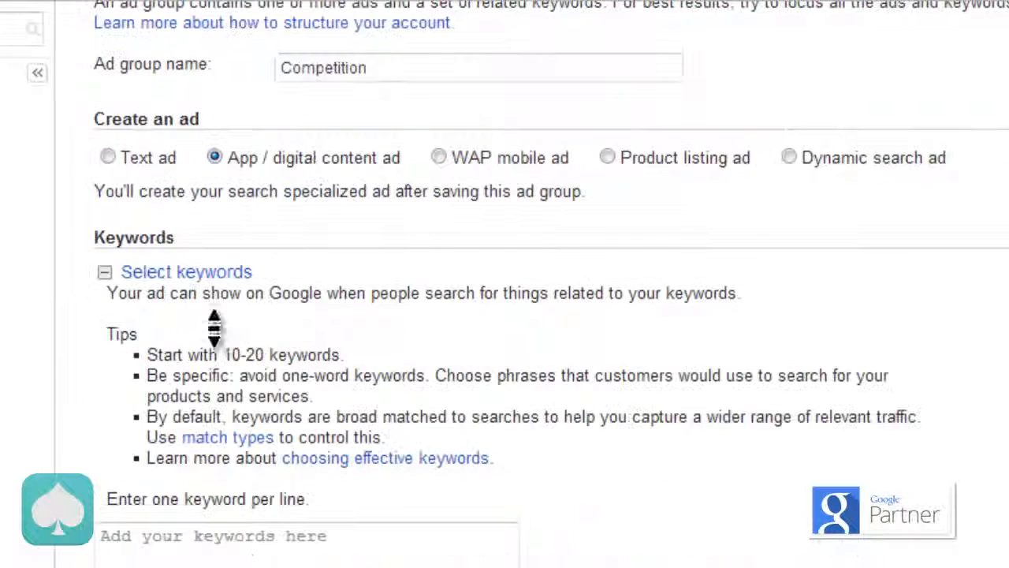
pyautogui.scroll(-2, 438, 374)
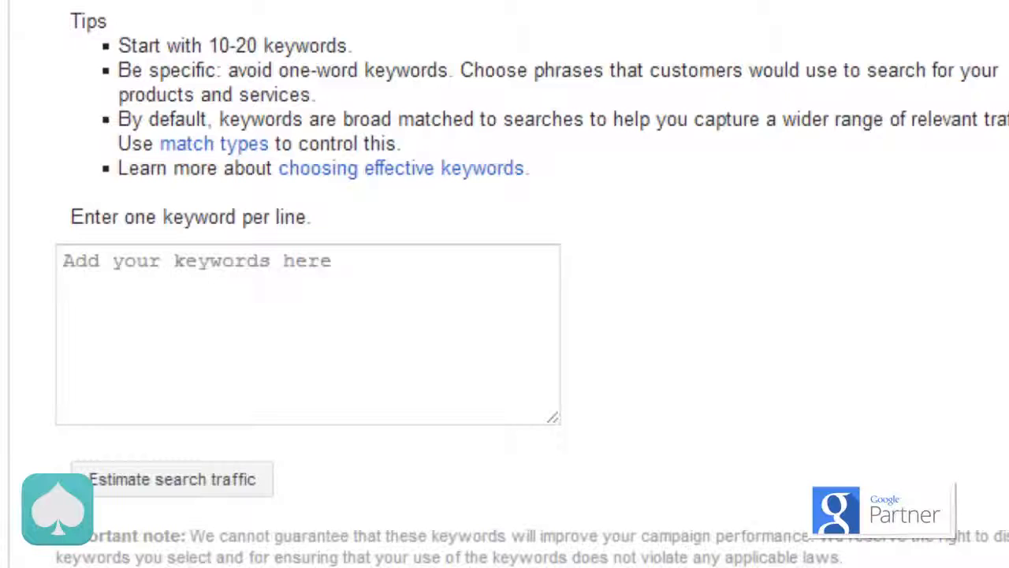
pyautogui.hotkey('alt', 'Tab')
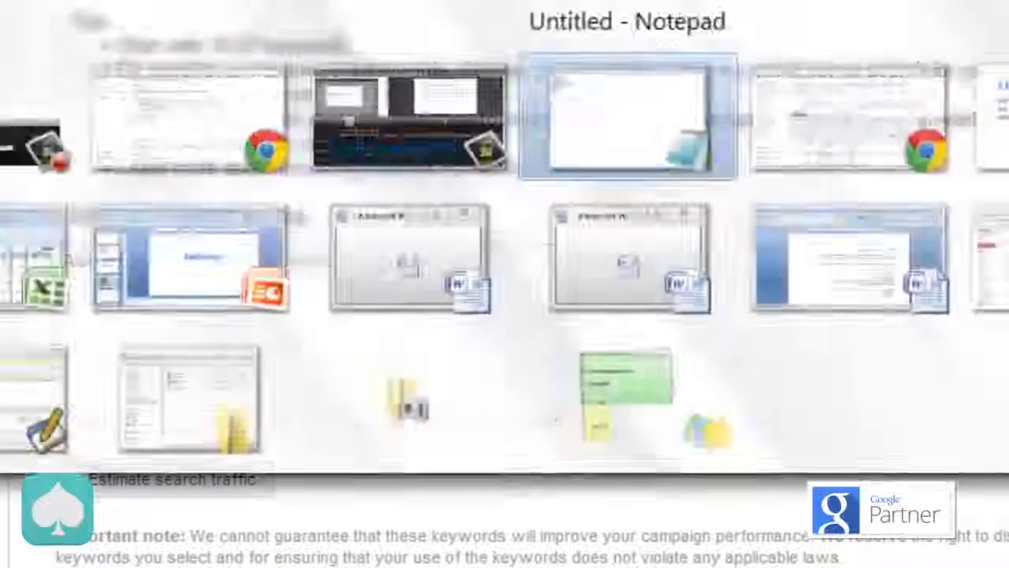
pyautogui.hotkey('ctrl', 'a')
pyautogui.hotkey('ctrl', 'c')
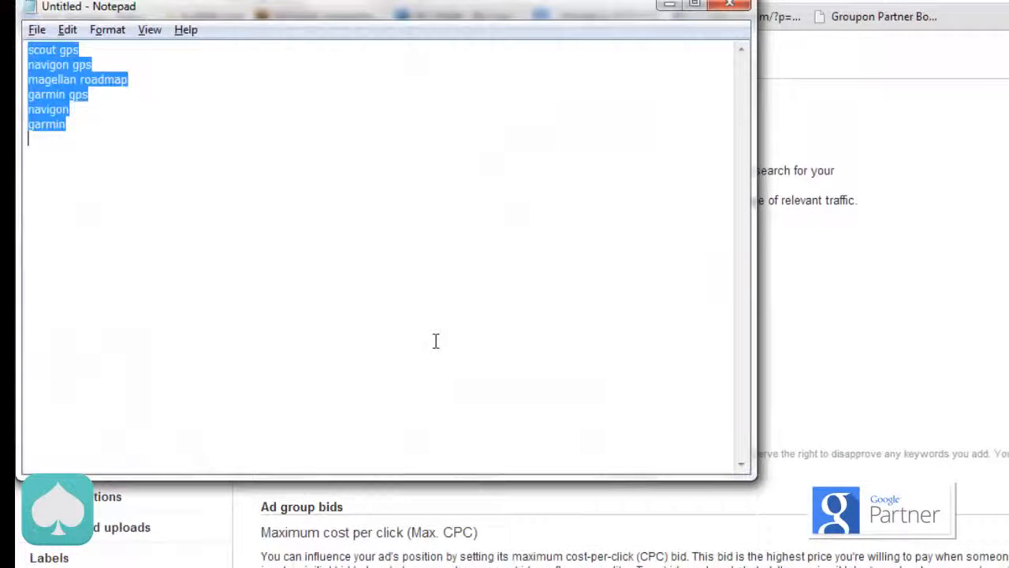
pyautogui.click(912, 292)
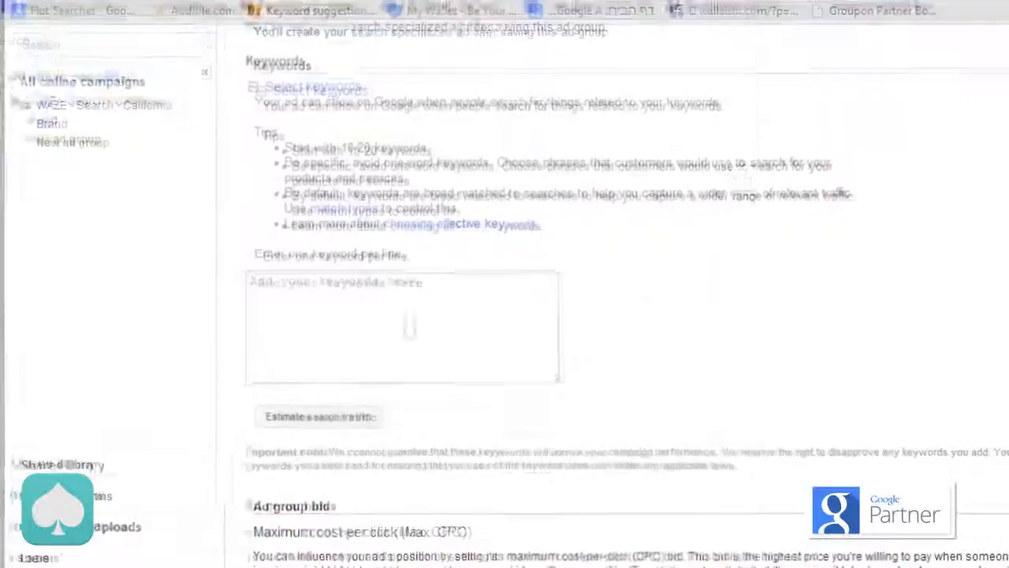
pyautogui.hotkey('ctrl', 'v')
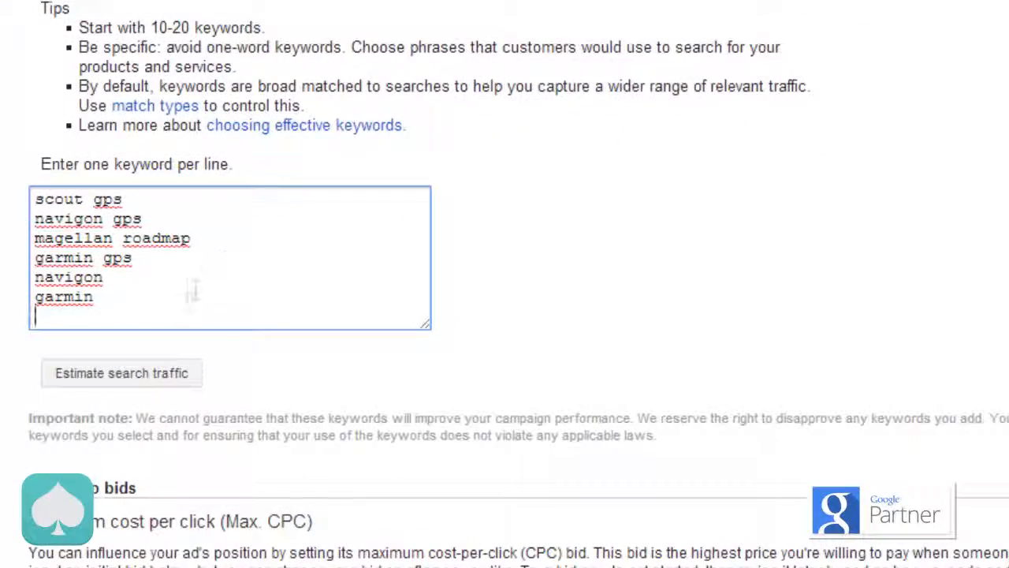
# Step: Estimate the keywords' search traffic at a $1 default bid and save the Competition ad group, postponing billing setup
pyautogui.scroll(-5, 316, 376)
pyautogui.click(354, 274)
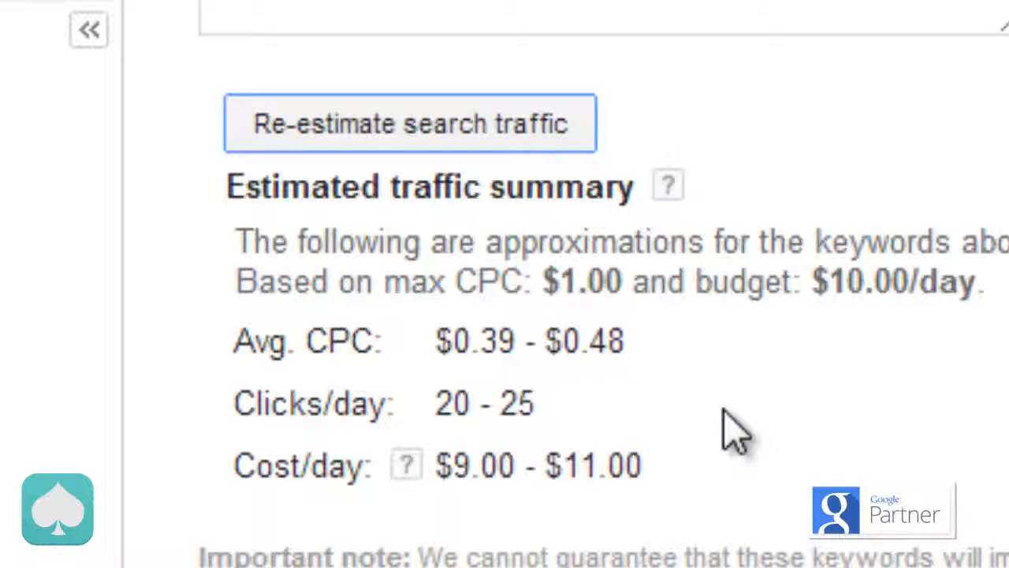
pyautogui.scroll(-3, 733, 432)
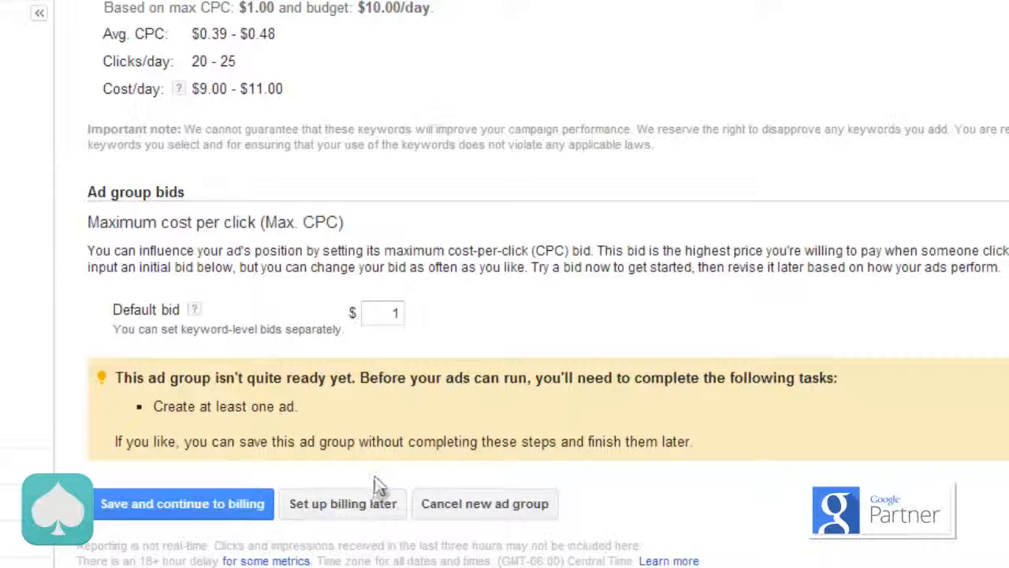
pyautogui.click(370, 511)
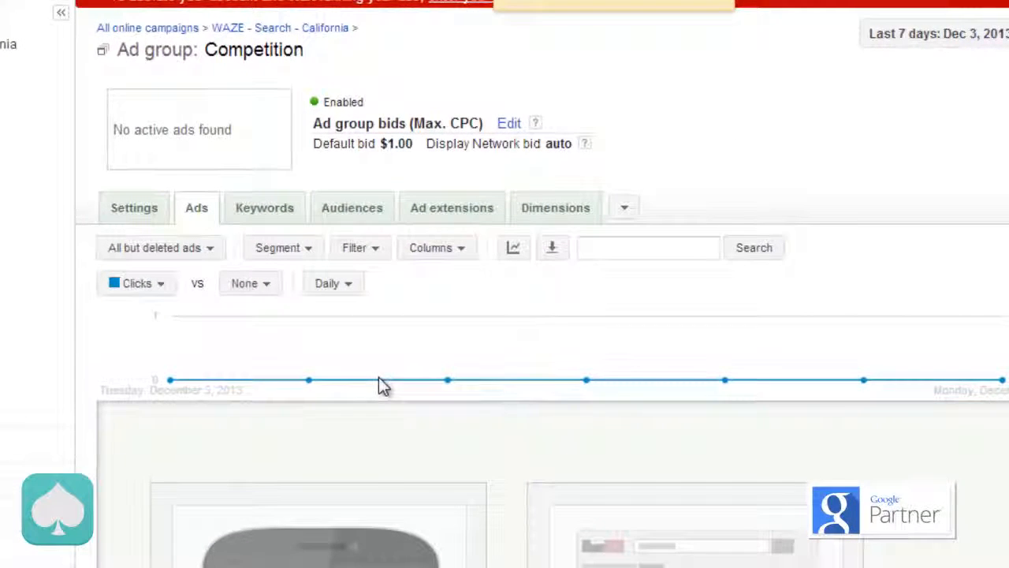
# Step: Start an app promotion ad in the Competition ad group for Waze Social GPS, Maps & Traffic from the iTunes App Store
pyautogui.scroll(-4, 378, 377)
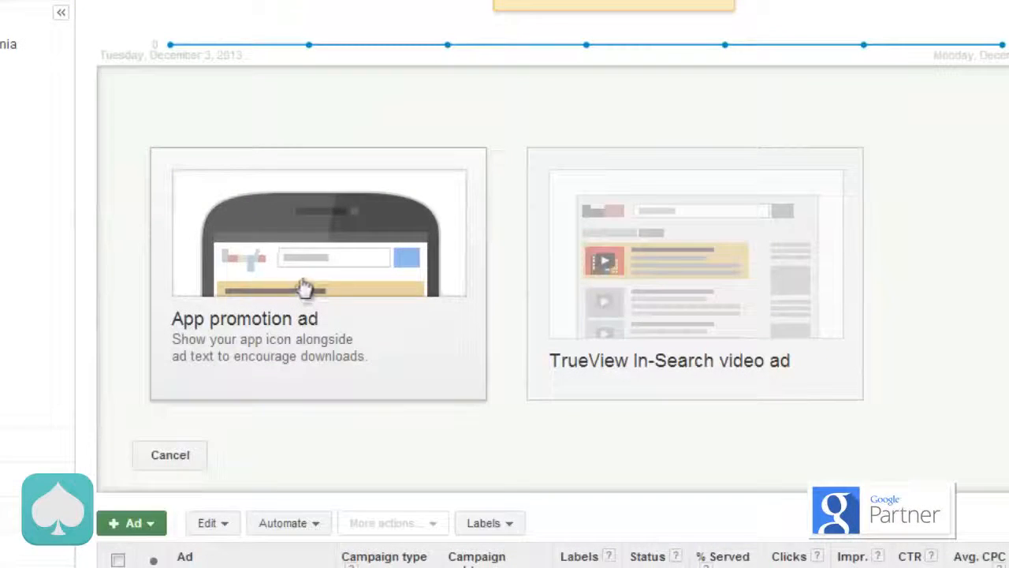
pyautogui.click(301, 289)
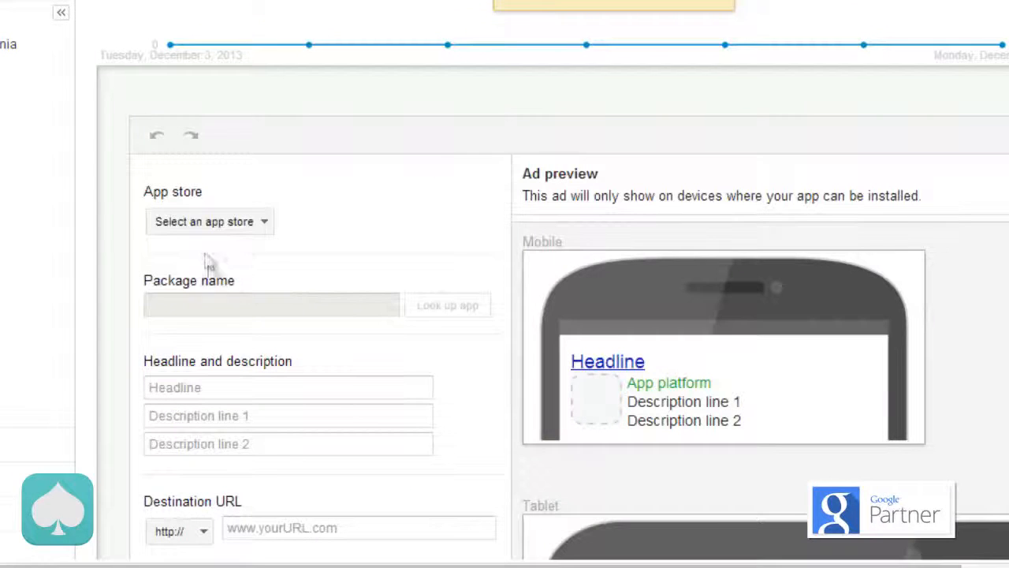
pyautogui.click(248, 224)
pyautogui.click(240, 259)
pyautogui.click(236, 303)
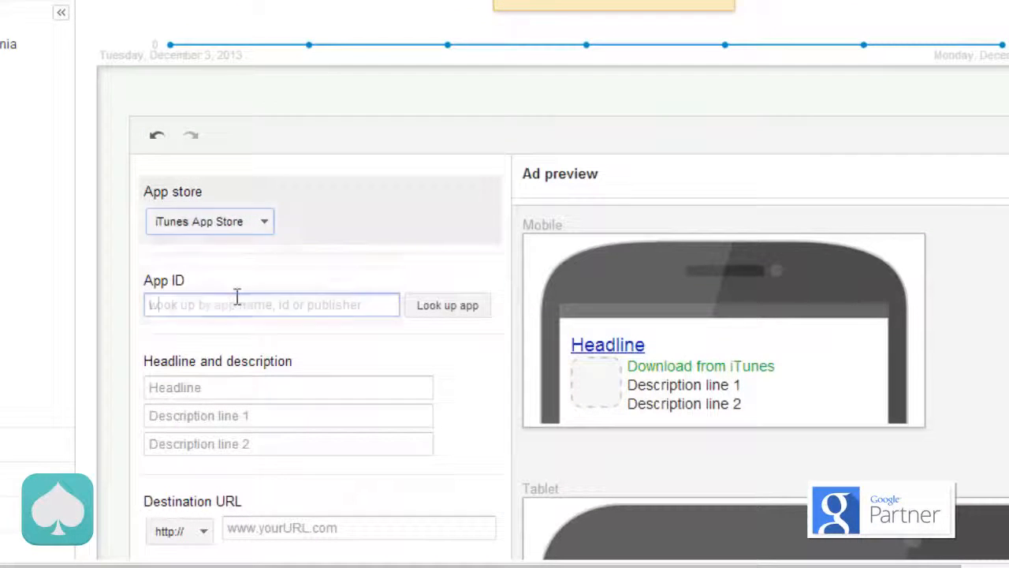
pyautogui.write('waze')
pyautogui.click(456, 307)
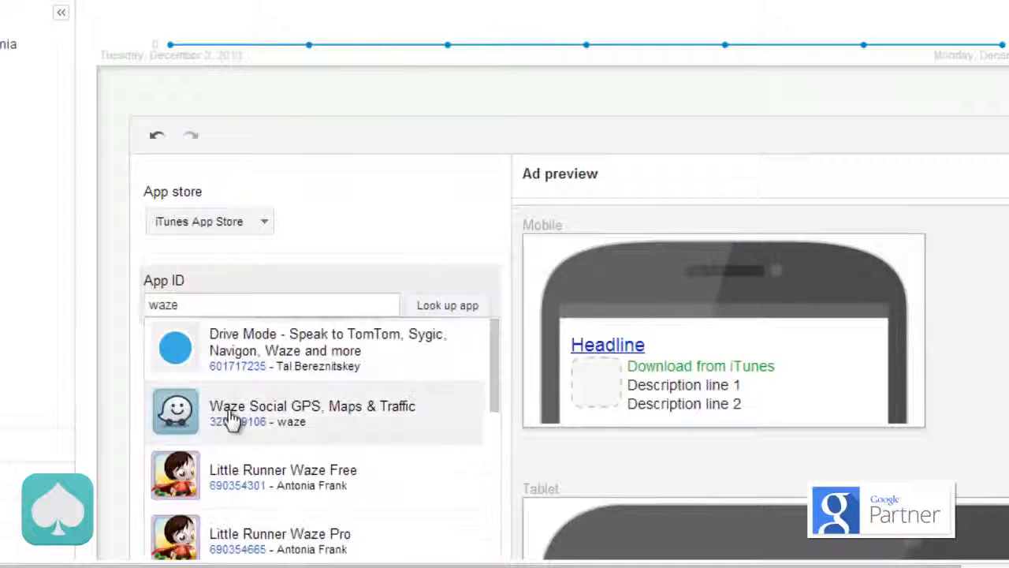
pyautogui.click(236, 403)
# Step: Enter the ad headline "Social Gps App" with description lines "Fun And free social Gps App." and "Try it here today!"
pyautogui.click(183, 383)
pyautogui.write('Social Gps App')
pyautogui.press('Tab')
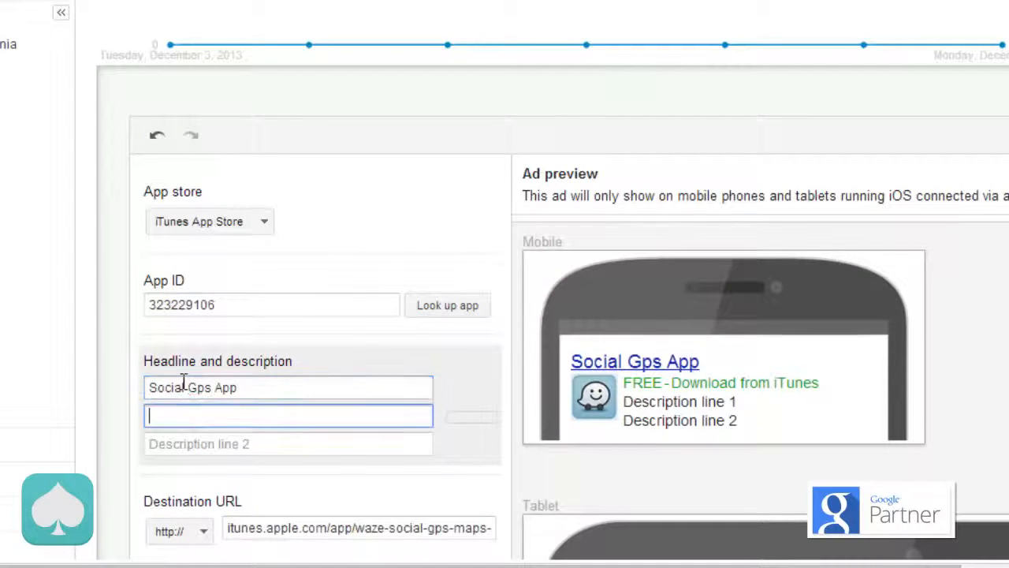
pyautogui.write('Fu')
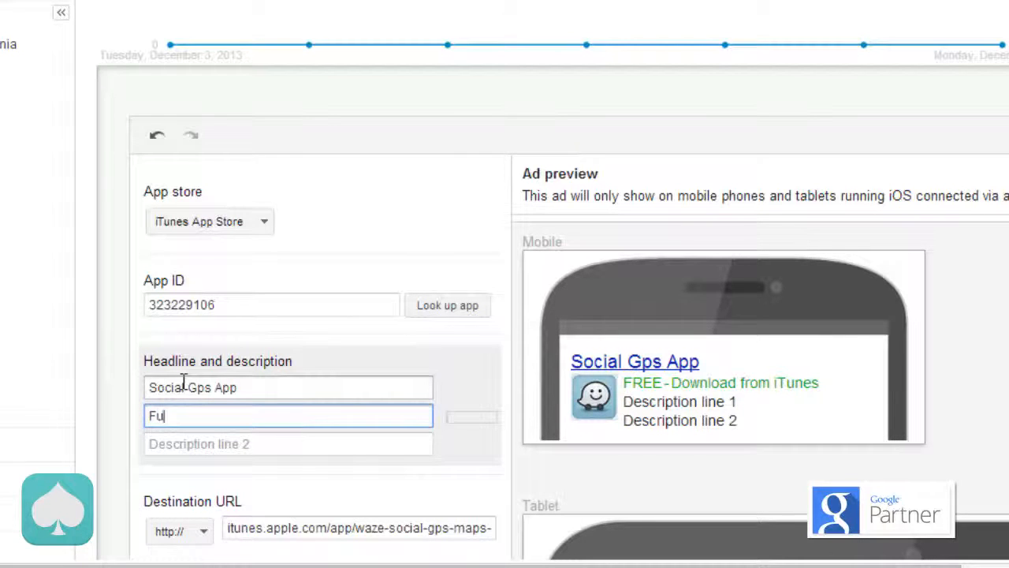
pyautogui.write('n And free ')
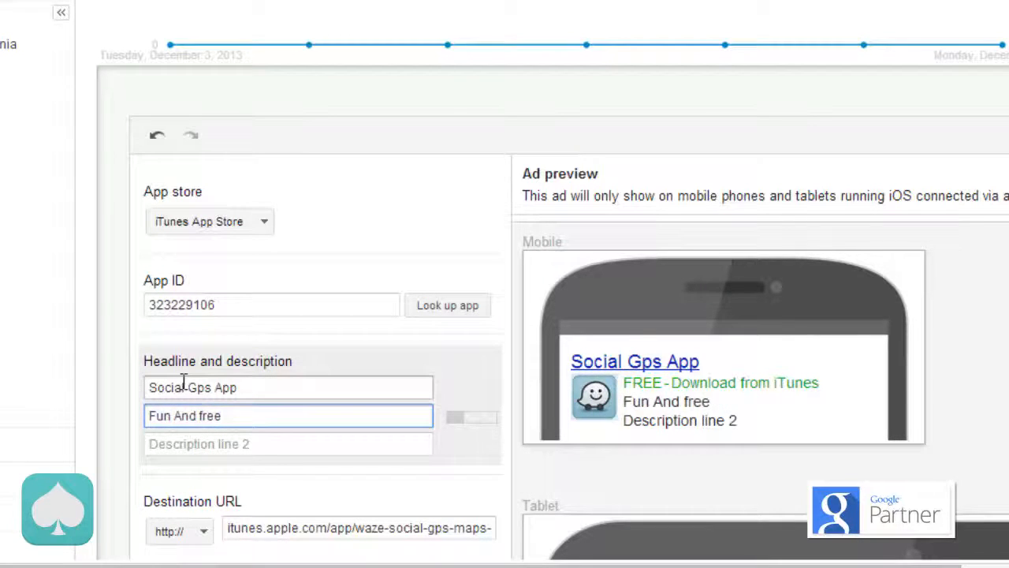
pyautogui.write('social ')
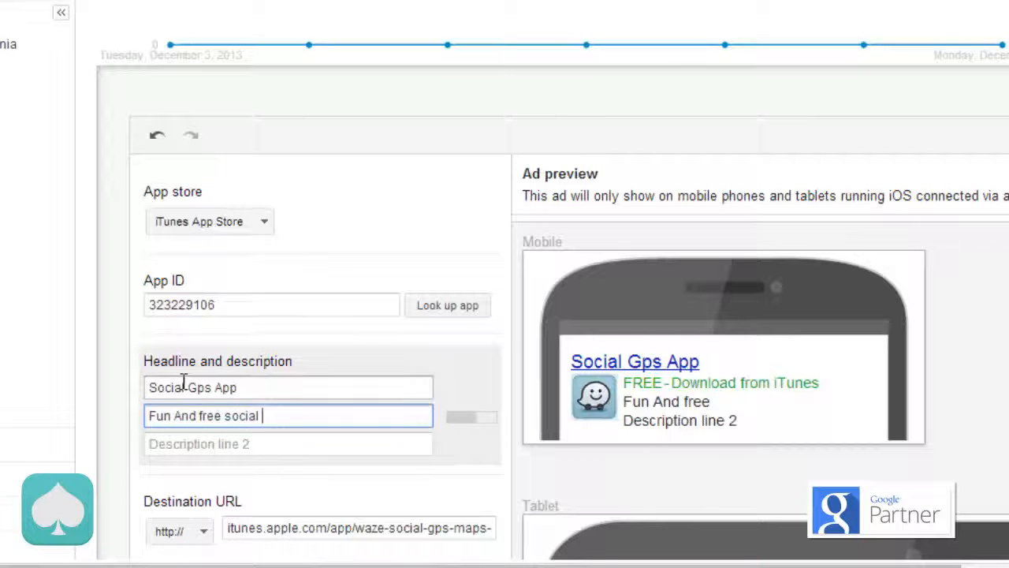
pyautogui.write('Gps A')
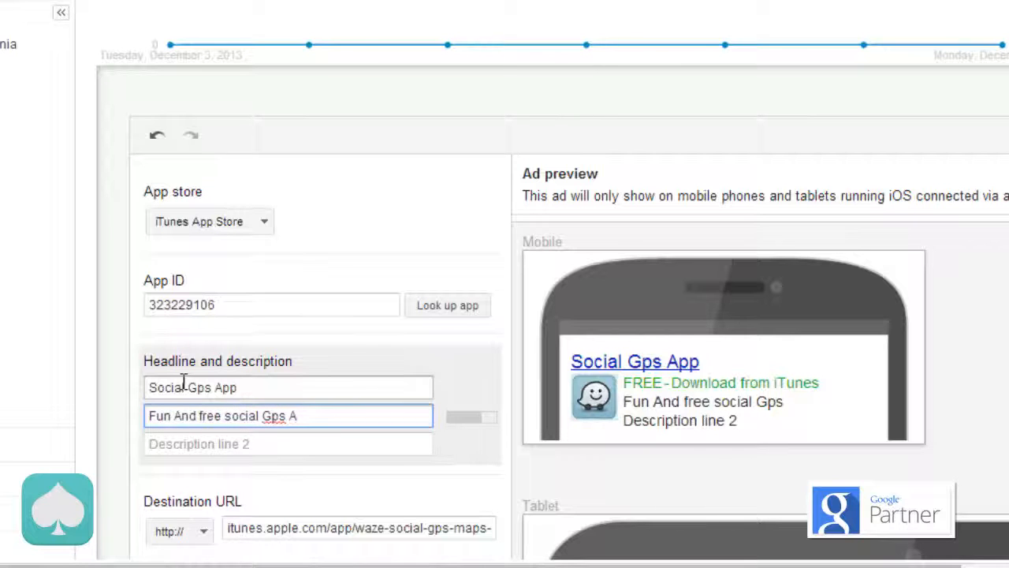
pyautogui.write('pp.')
pyautogui.press('Tab')
pyautogui.write('Try it')
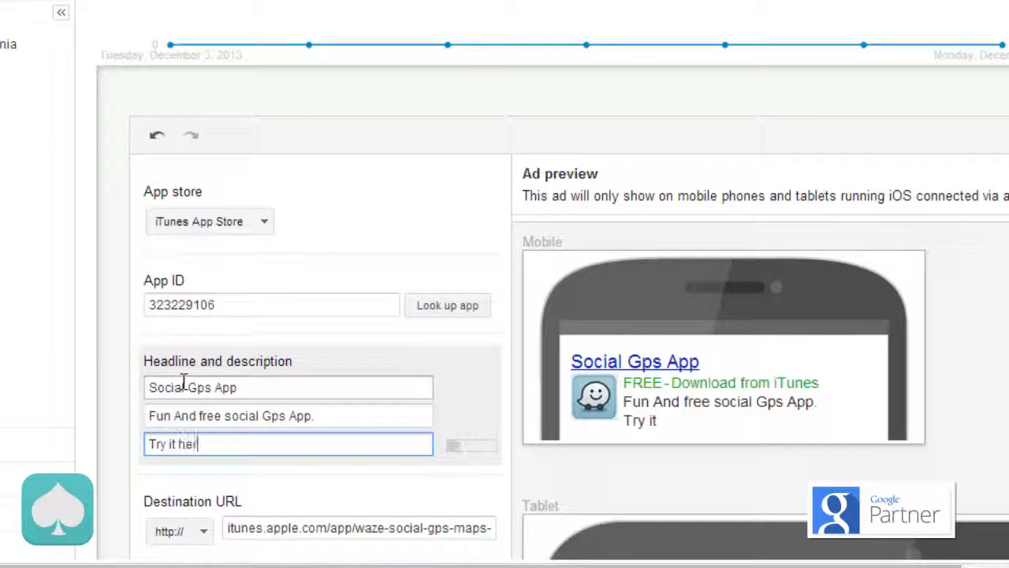
# Step: Set the Social Gps App ad's device preference to Mobile and save the ad
pyautogui.scroll(-3, 183, 381)
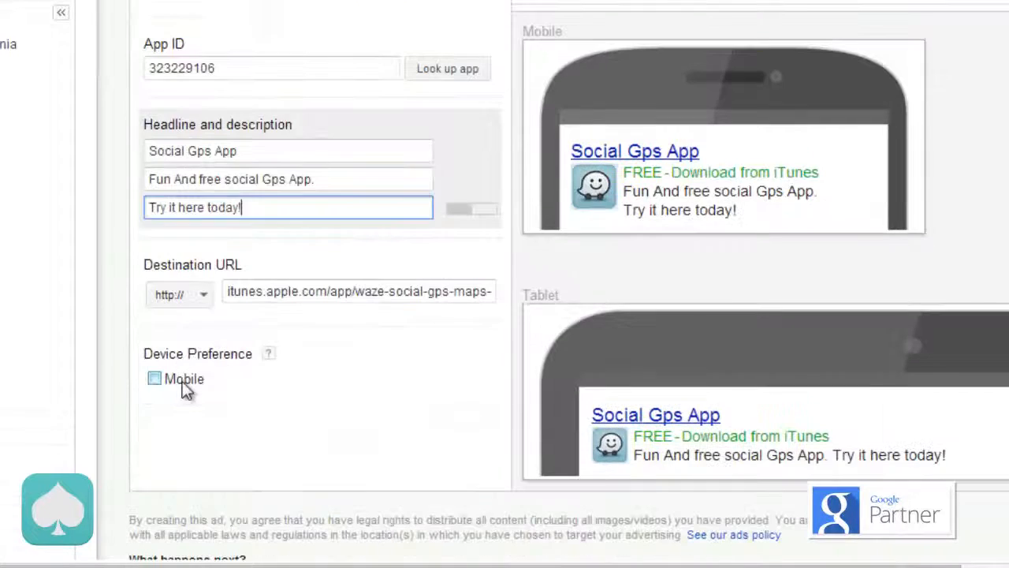
pyautogui.click(168, 384)
pyautogui.scroll(-3, 239, 398)
pyautogui.click(171, 333)
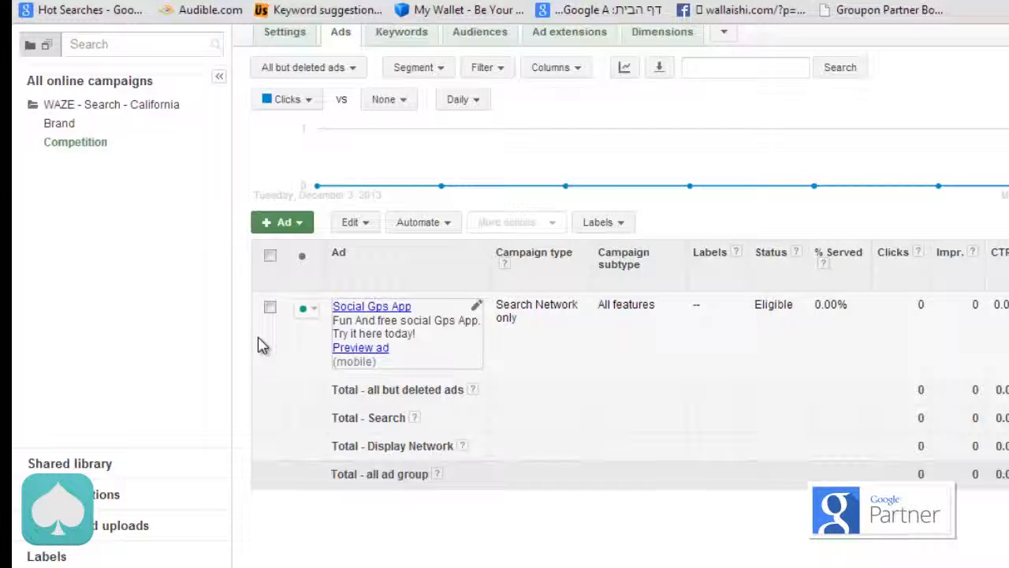
# Step: Copy the "Best Route Every Day" ad from the Brand ad group
pyautogui.click(67, 128)
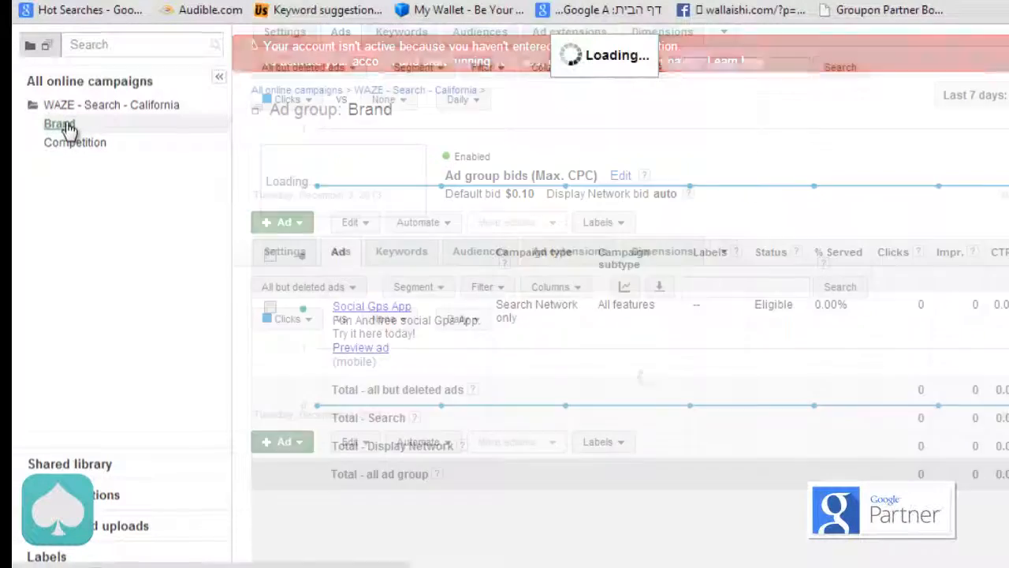
pyautogui.scroll(-2, 292, 260)
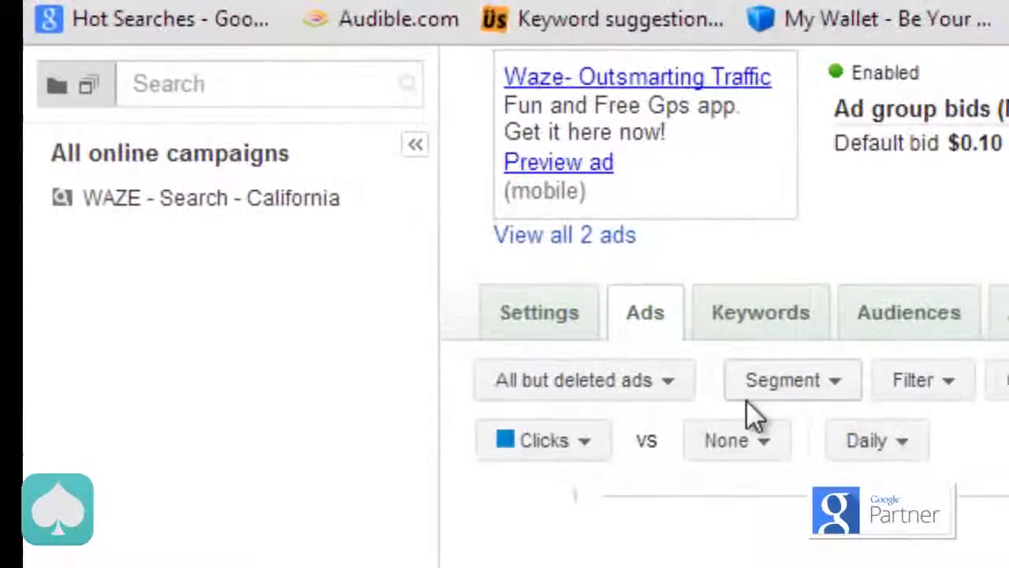
pyautogui.scroll(-2, 752, 414)
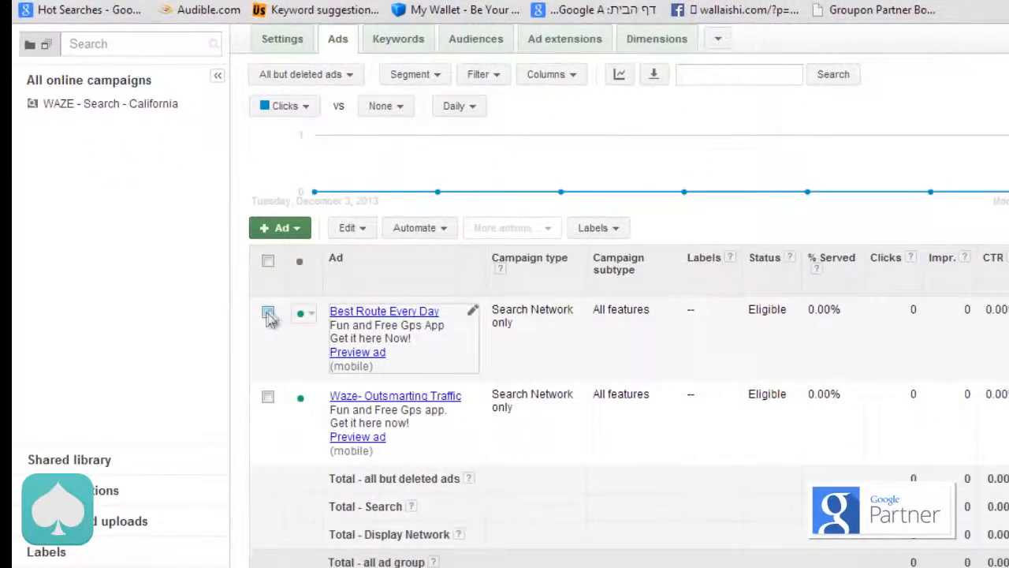
pyautogui.click(268, 313)
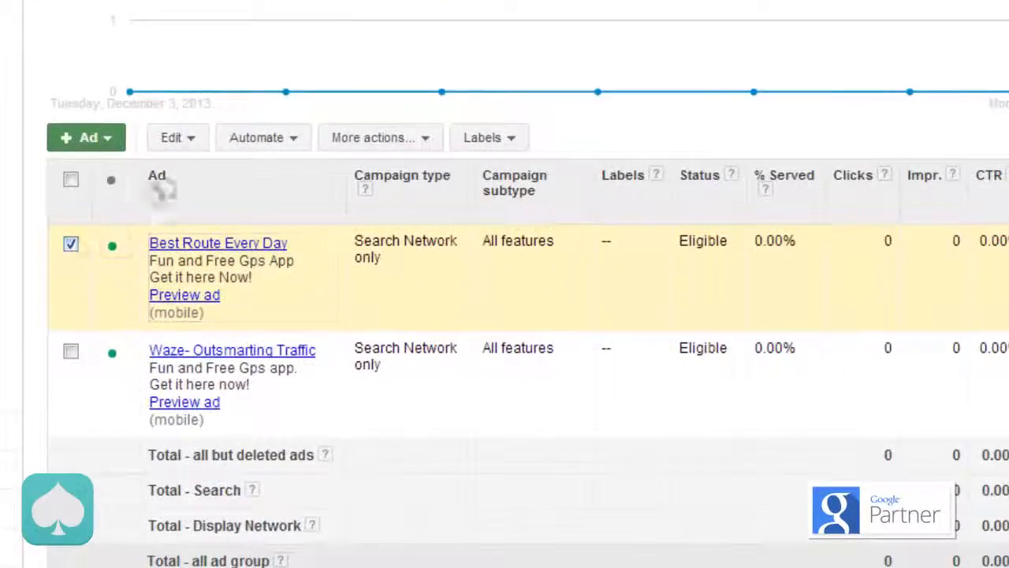
pyautogui.click(196, 146)
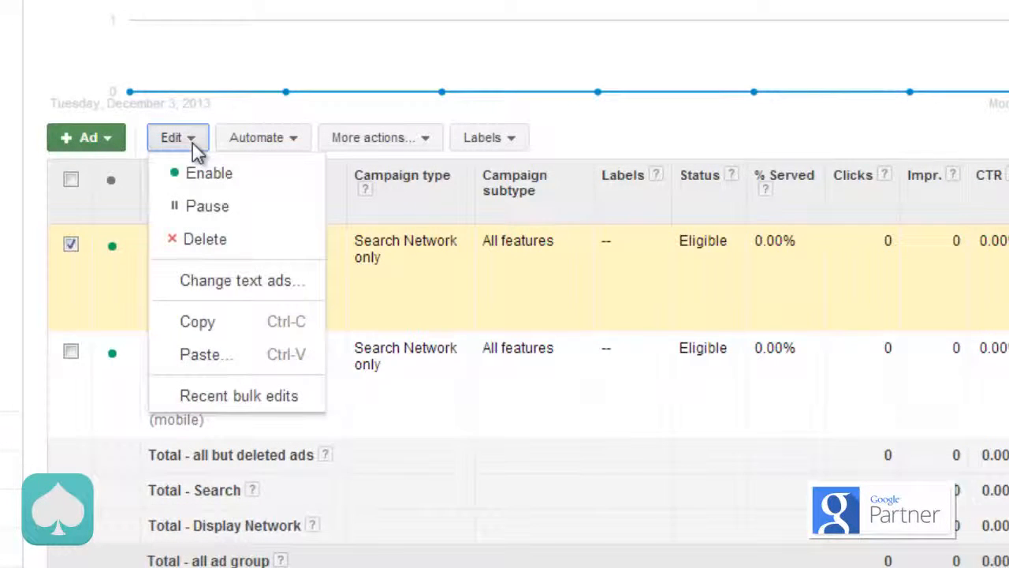
pyautogui.click(238, 331)
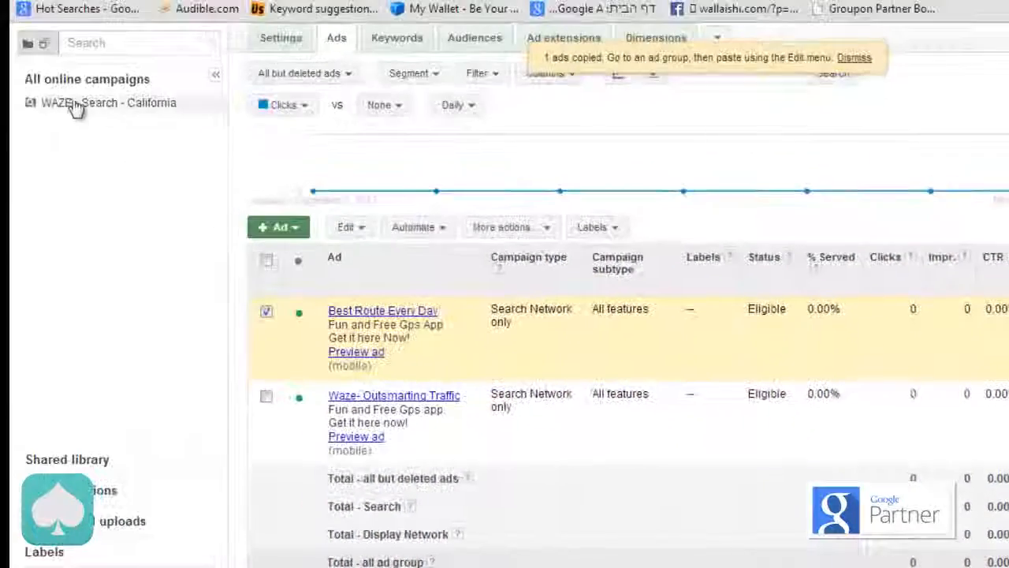
# Step: Paste the copied ad into the Competition ad group, keeping duplicate creation enabled and new ads unpaused
pyautogui.click(75, 107)
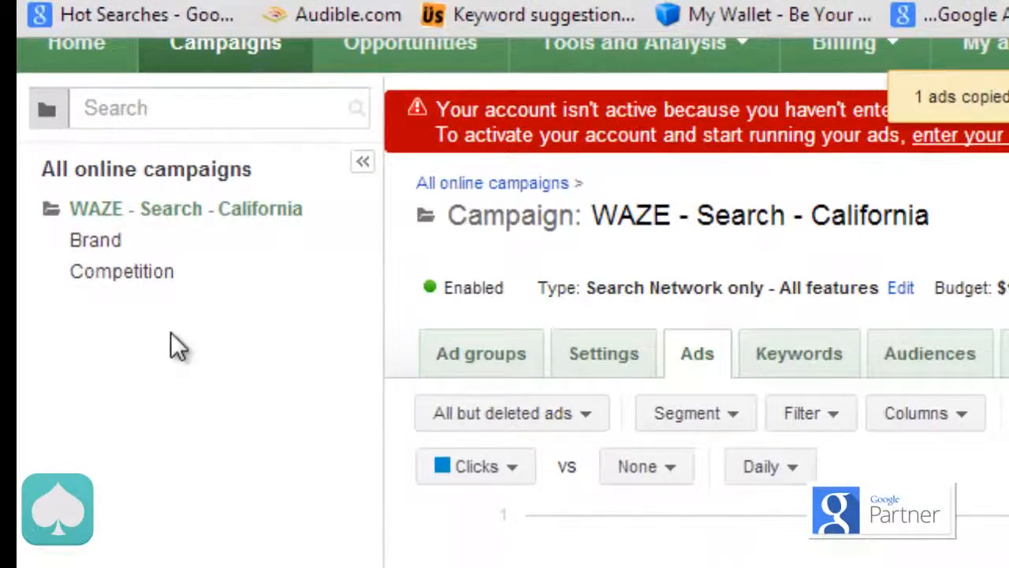
pyautogui.click(123, 288)
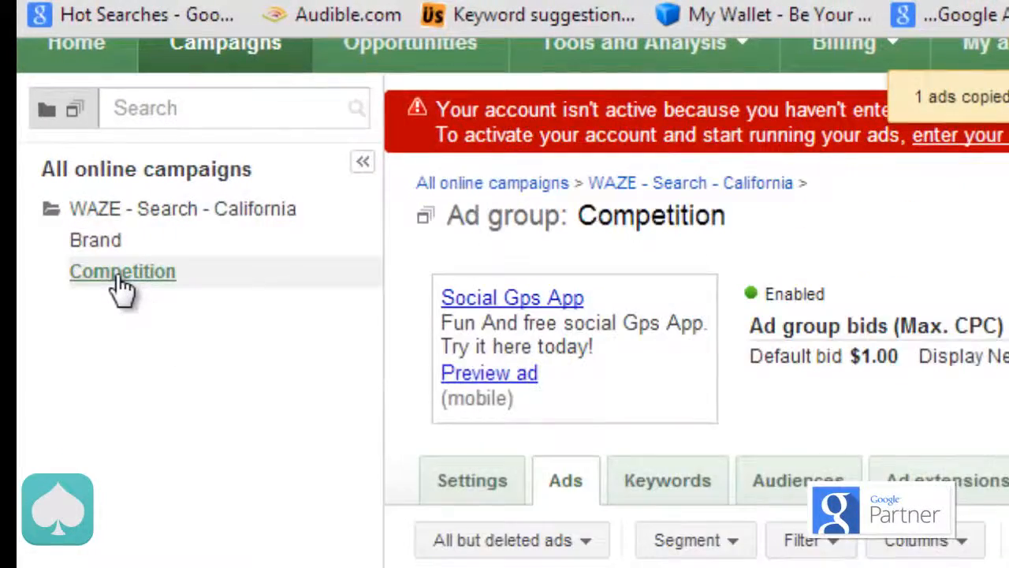
pyautogui.scroll(-3, 260, 328)
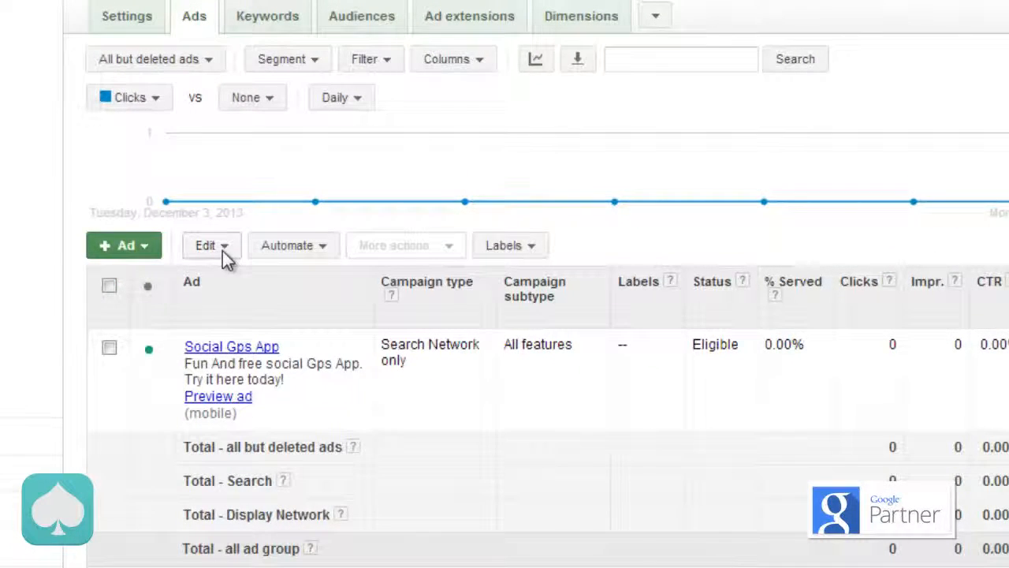
pyautogui.click(222, 251)
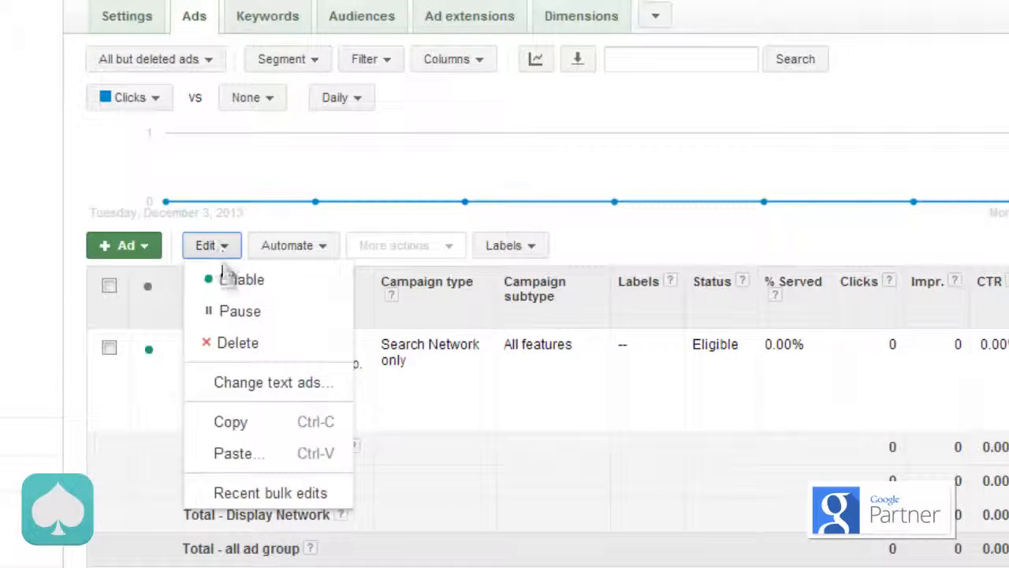
pyautogui.click(228, 453)
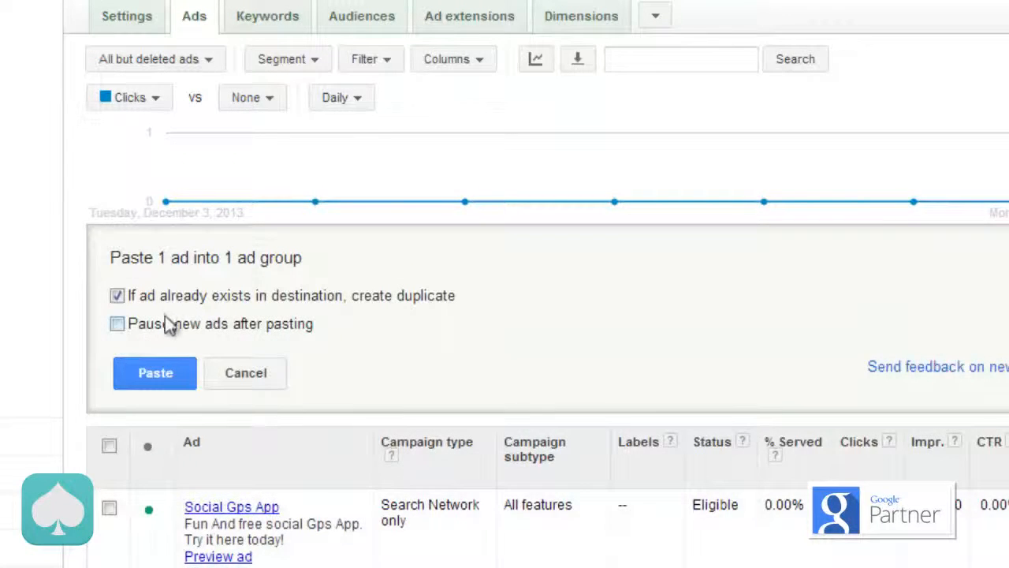
pyautogui.click(155, 375)
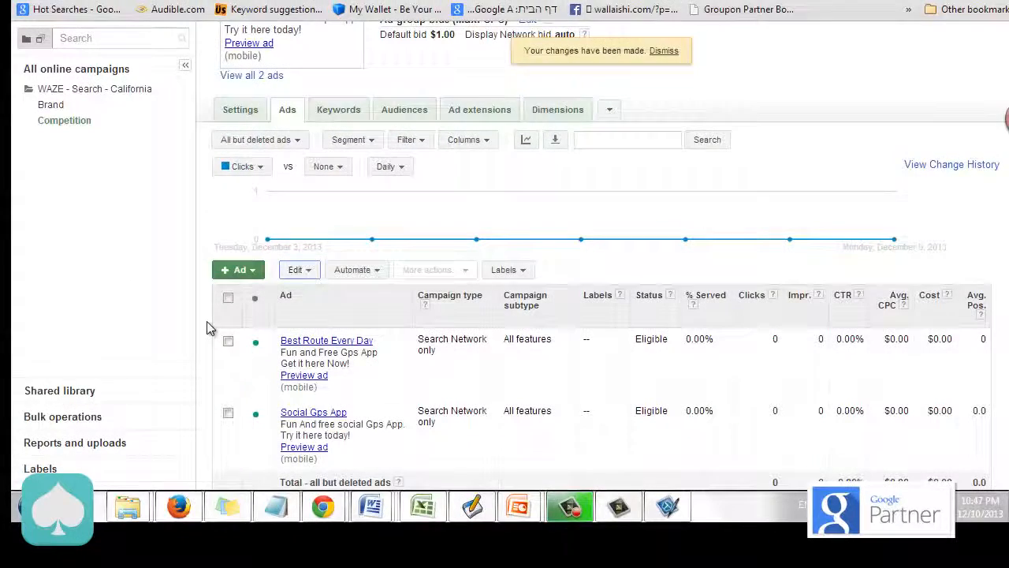
# Step: Return to the WAZE - Search - California campaign and open its list of ad groups
pyautogui.scroll(-3, 209, 328)
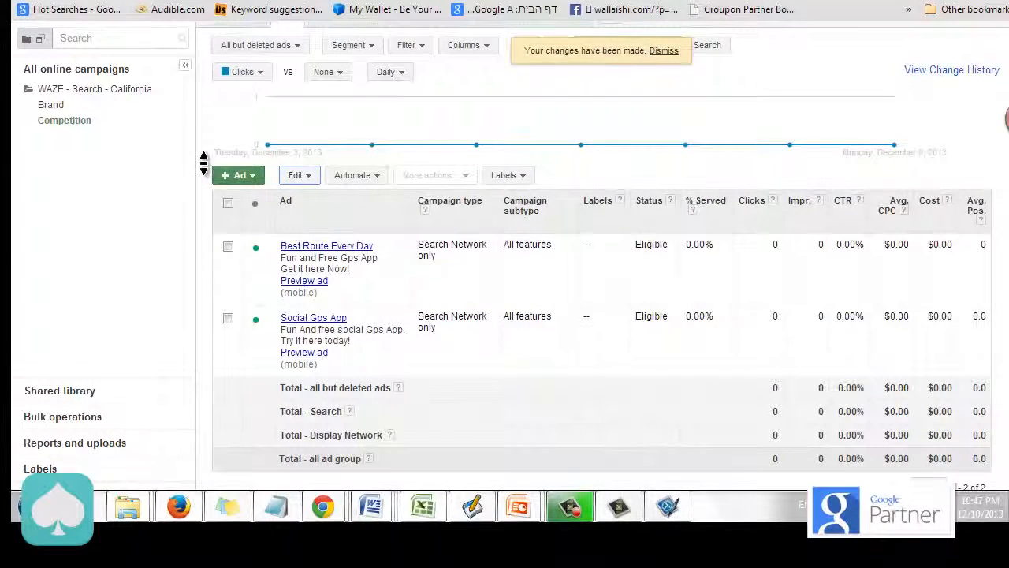
pyautogui.scroll(2, 203, 161)
pyautogui.scroll(2, 203, 171)
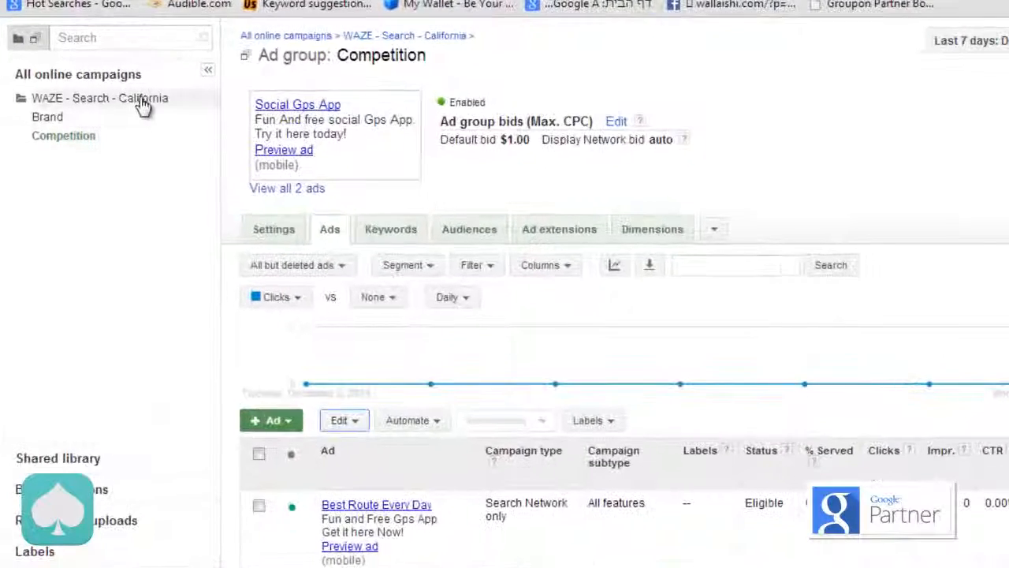
pyautogui.click(142, 105)
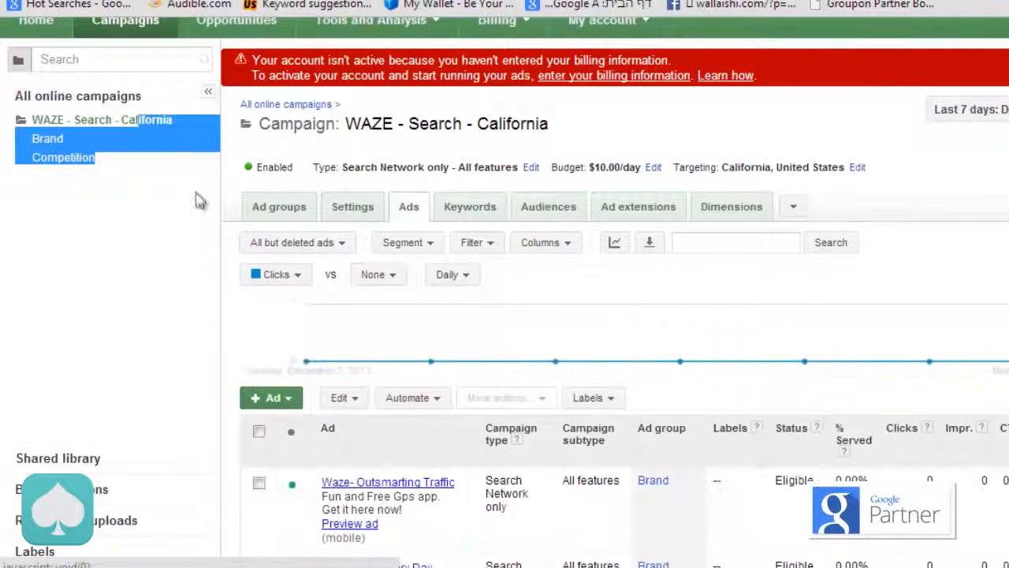
pyautogui.click(215, 230)
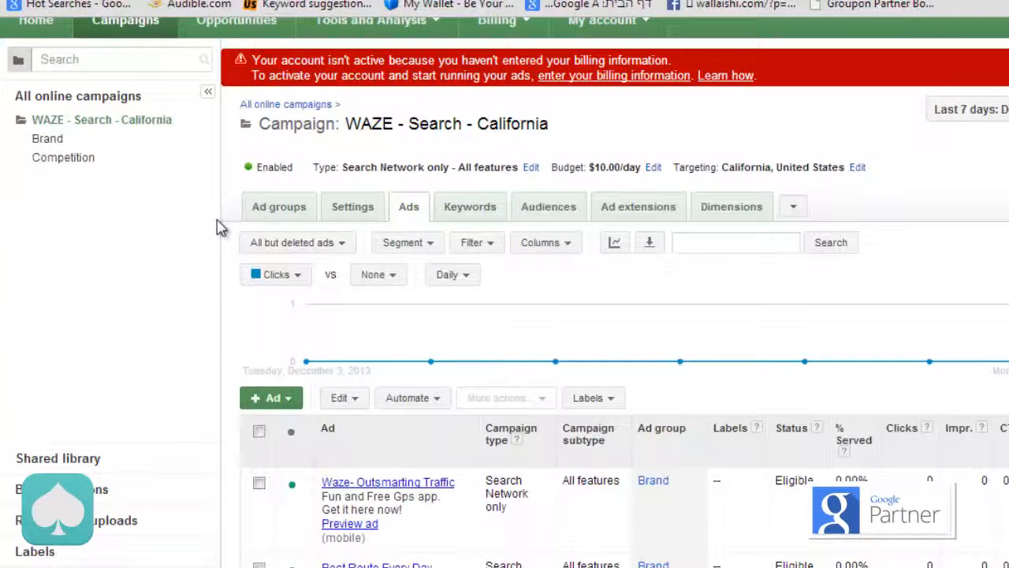
pyautogui.click(276, 213)
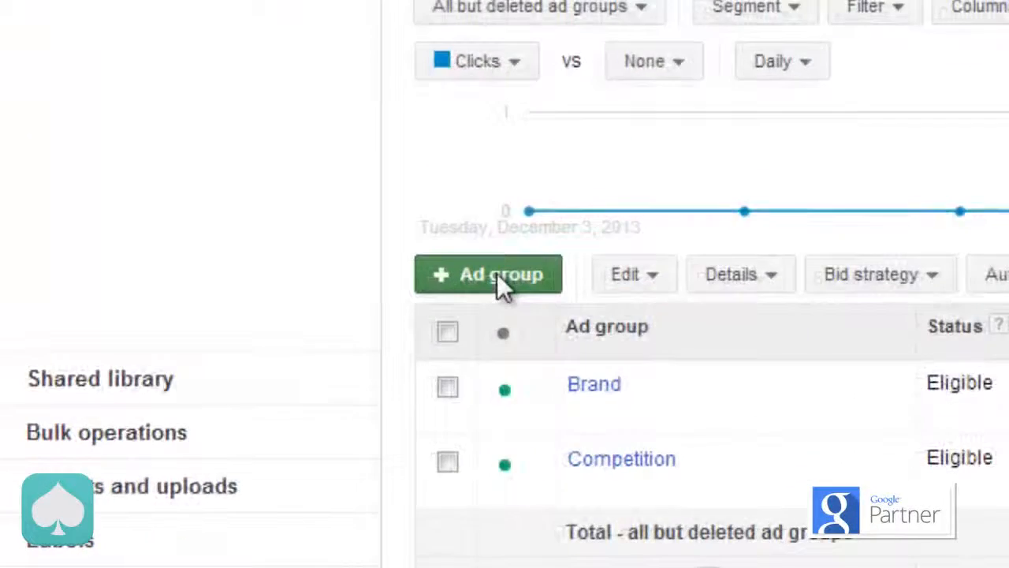
# Step: Start a new ad group named Generic with App / digital content ad as its ad type
pyautogui.click(288, 398)
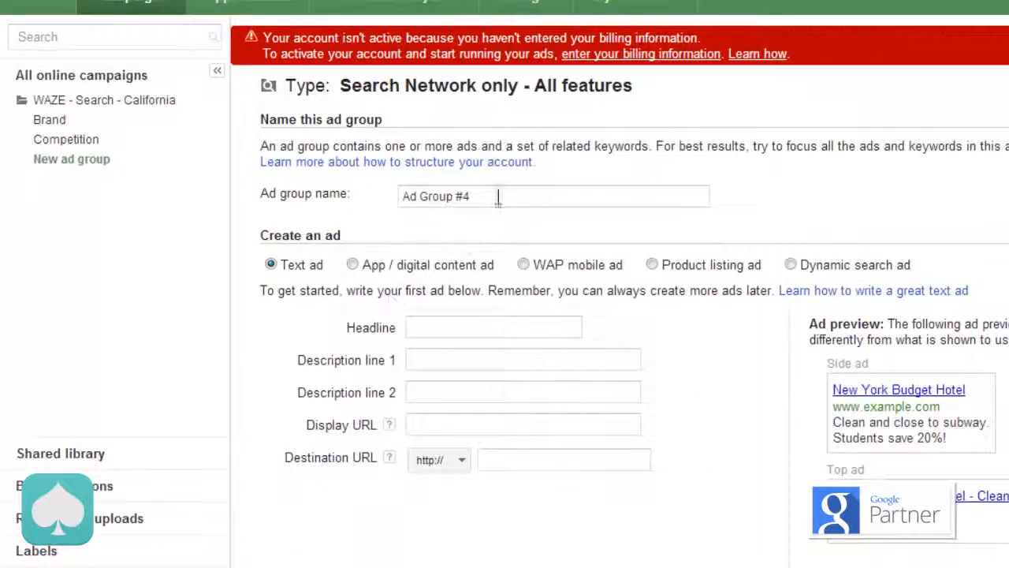
pyautogui.click(497, 196)
pyautogui.tripleClick(498, 196)
pyautogui.write('Generic')
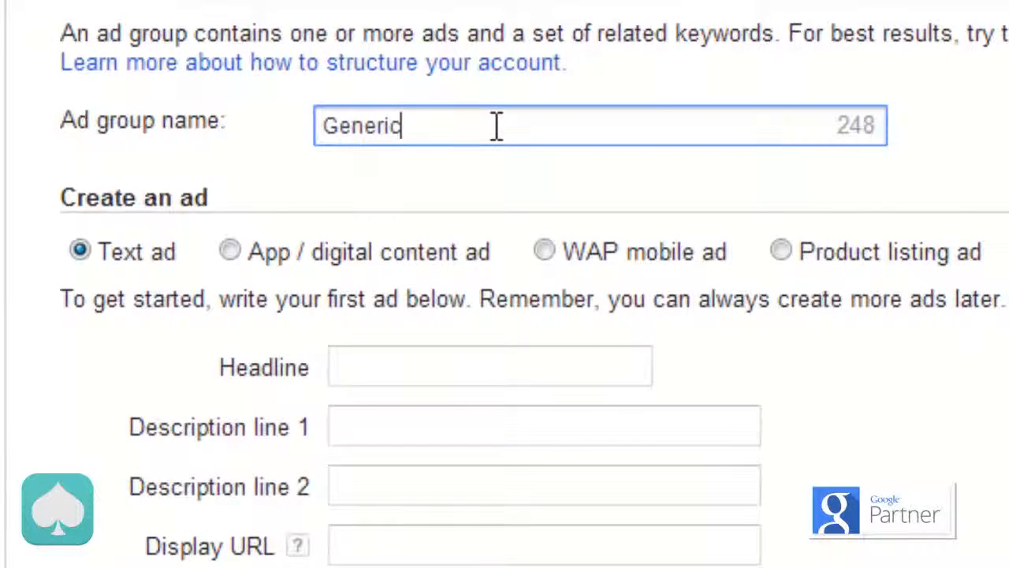
pyautogui.scroll(-3, 497, 126)
pyautogui.scroll(-10, 131, 124)
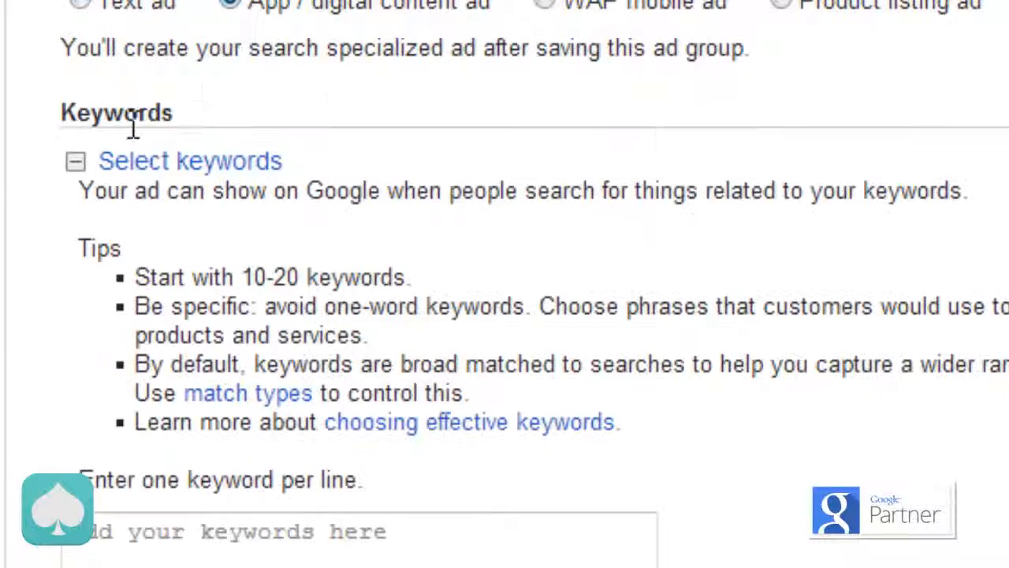
# Step: Enter the Generic ad group's keywords: Free Gps app, download gps app, gps for iphone, navigation app, maps app and [gps app]
pyautogui.click(185, 335)
pyautogui.write('Free Gp')
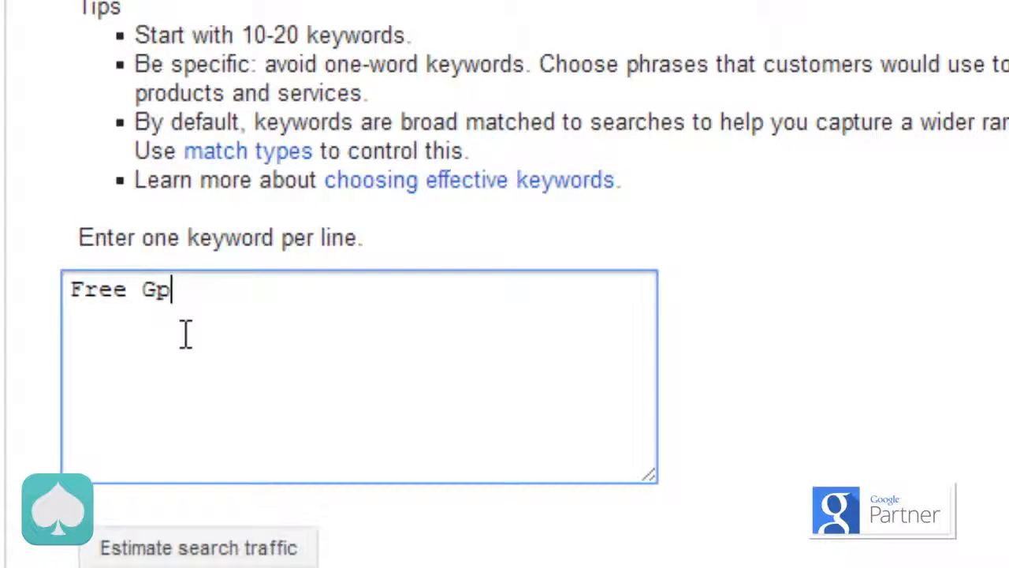
pyautogui.write('s app ')
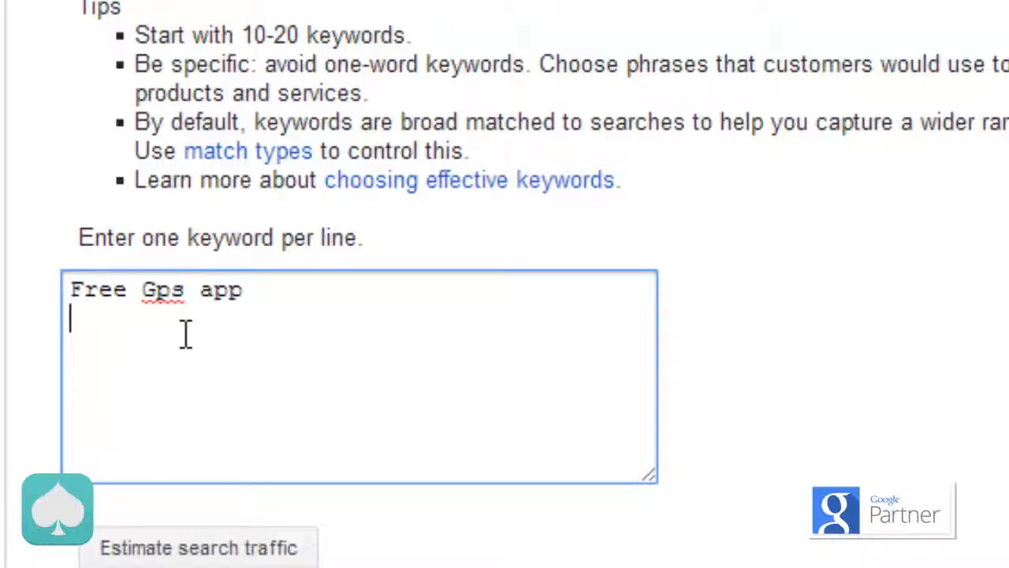
pyautogui.write('download gps ap')
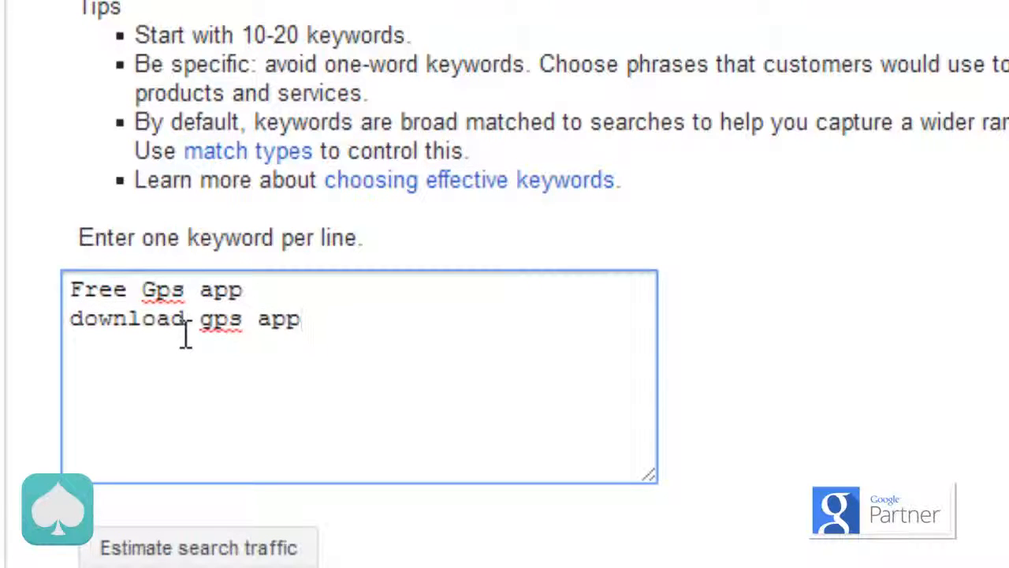
pyautogui.write('p')
pyautogui.press('Return')
pyautogui.write('gps')
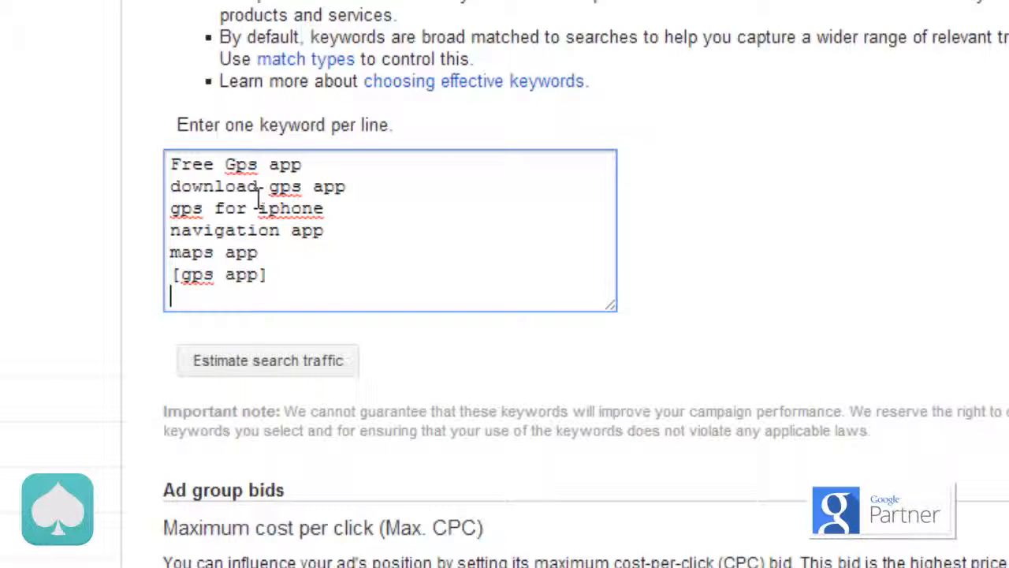
# Step: Set the Generic ad group's default bid to $1 and estimate the search traffic for its keywords
pyautogui.scroll(-2, 259, 198)
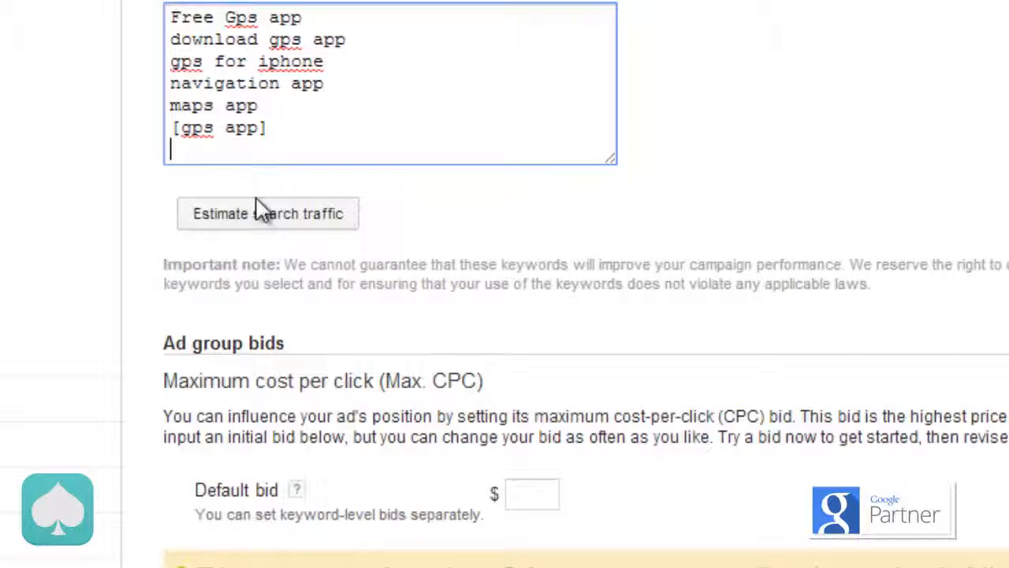
pyautogui.scroll(-3, 259, 209)
pyautogui.click(547, 279)
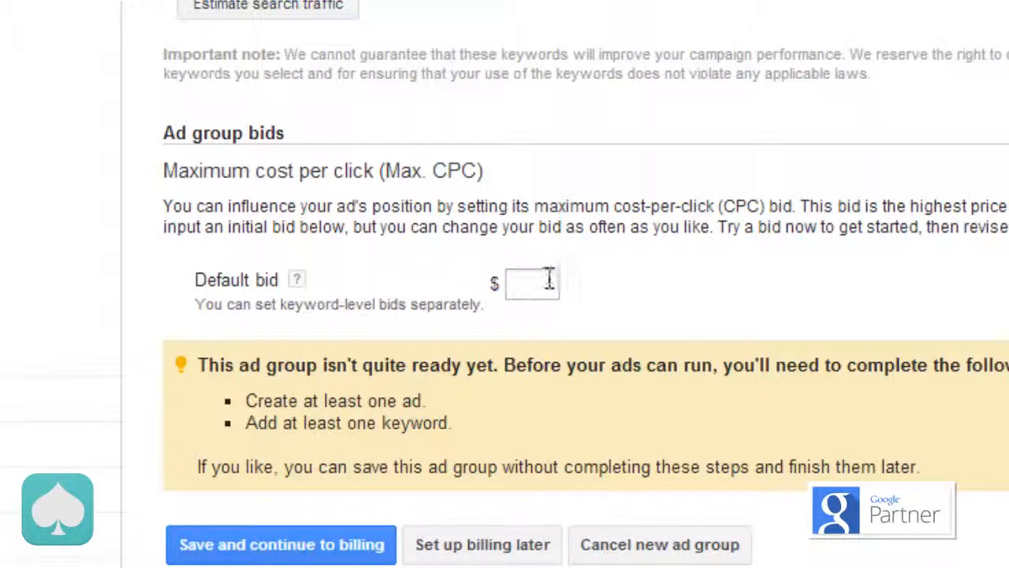
pyautogui.write('1')
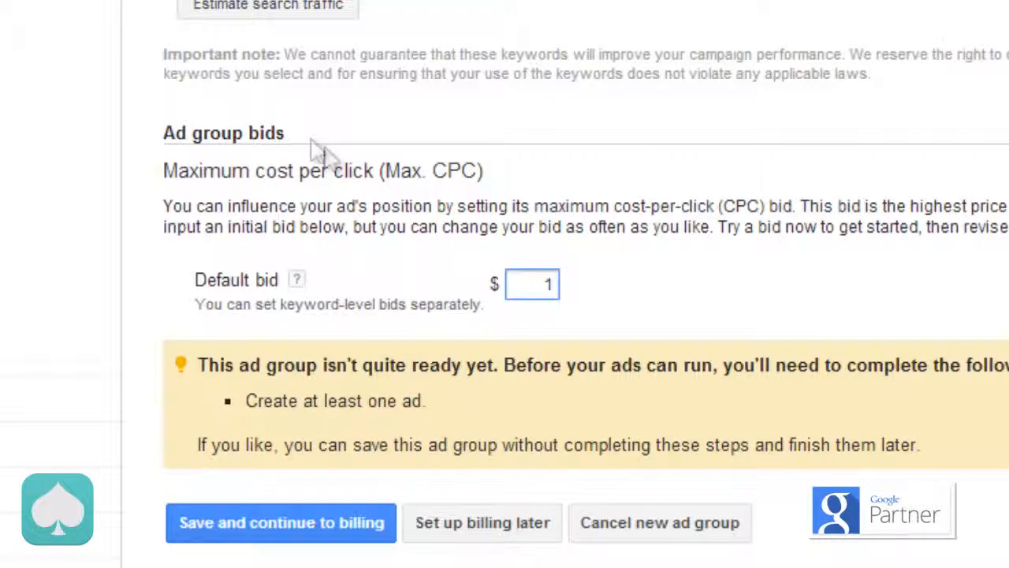
pyautogui.click(227, 17)
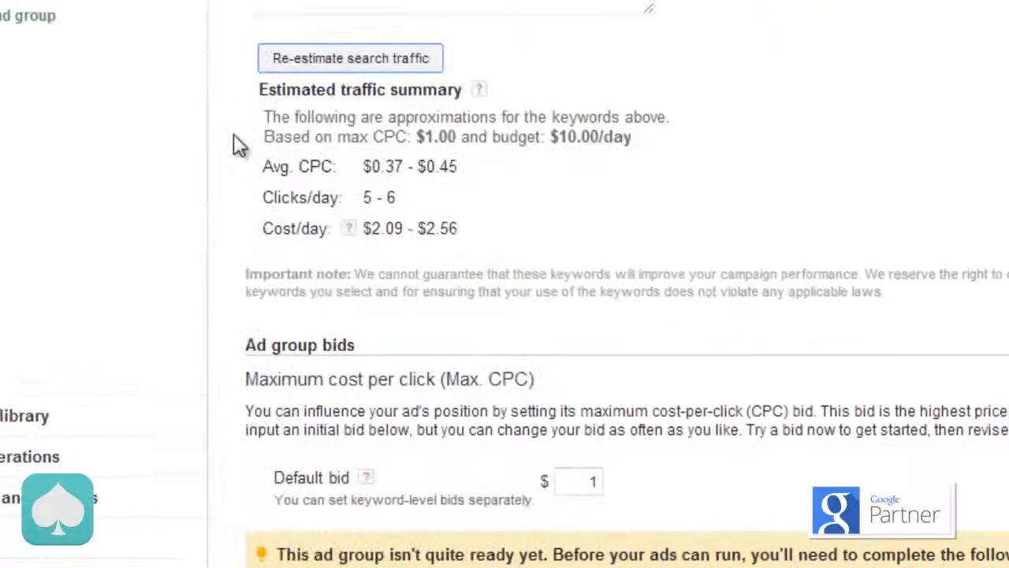
# Step: Save the Generic ad group, leaving billing setup for another time
pyautogui.scroll(-2, 239, 169)
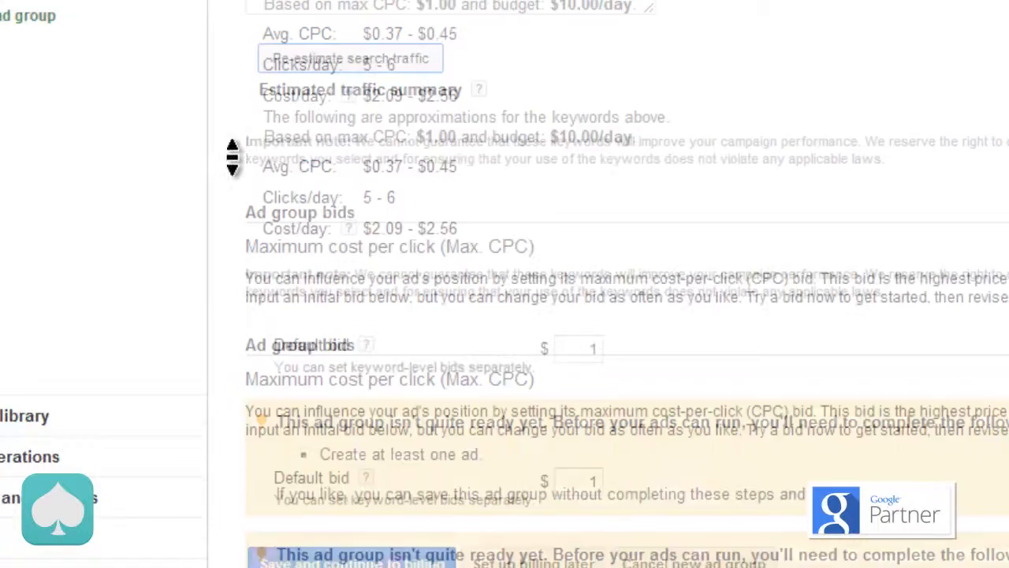
pyautogui.scroll(-2, 233, 161)
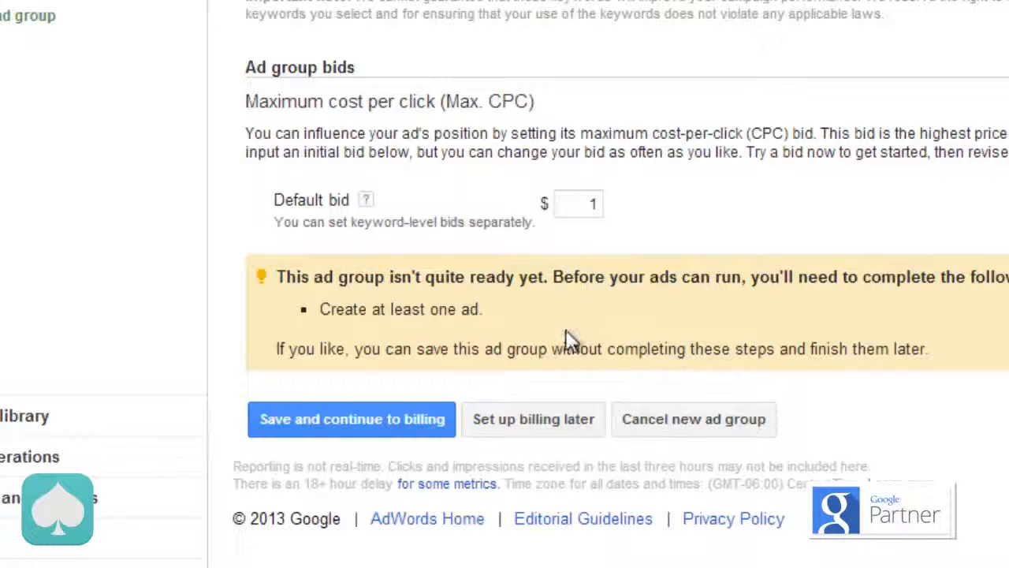
pyautogui.click(539, 418)
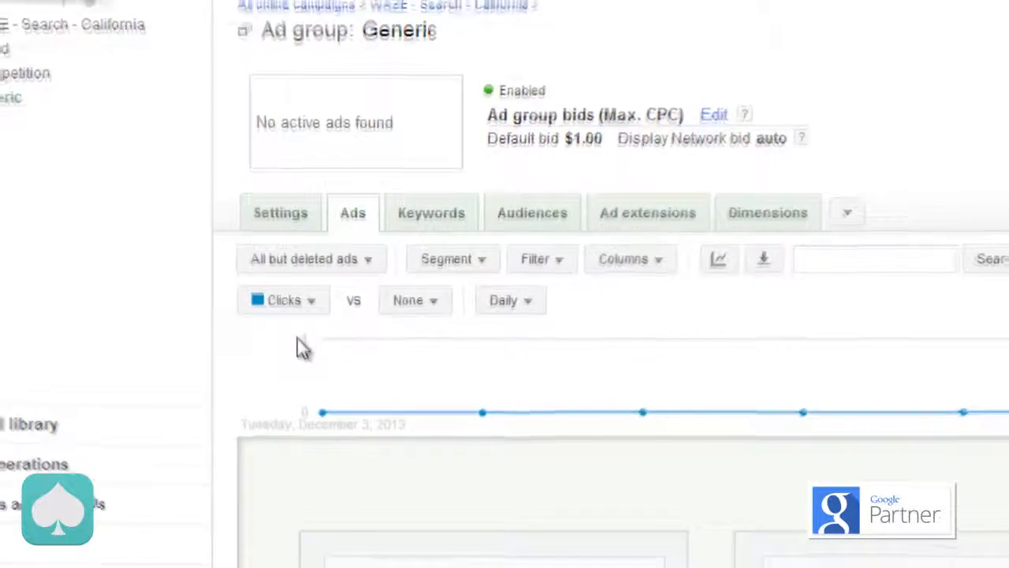
# Step: Copy both ads, Best Route Every Day and Social Gps App, from the Competition ad group
pyautogui.scroll(-2, 292, 373)
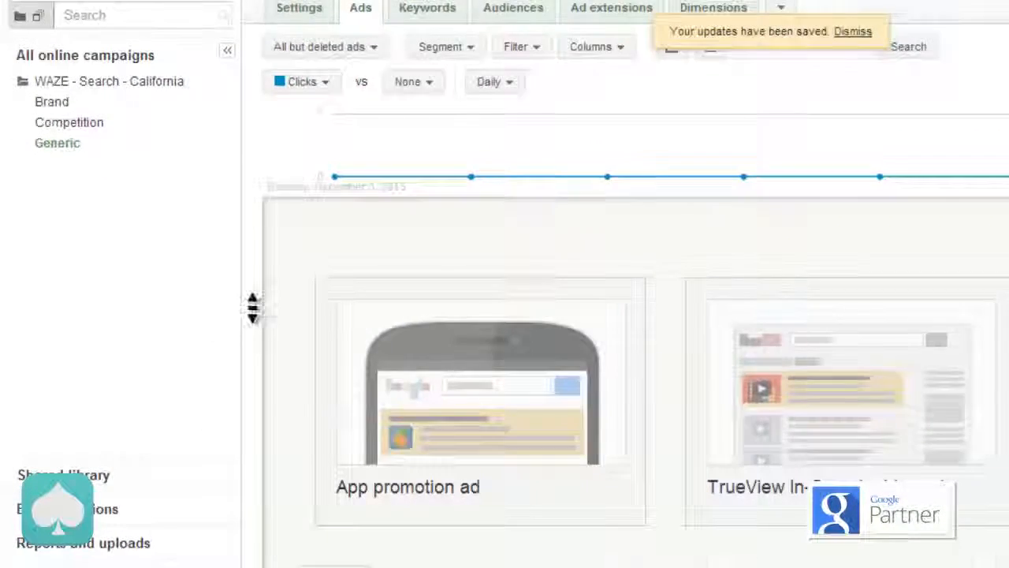
pyautogui.scroll(1, 252, 309)
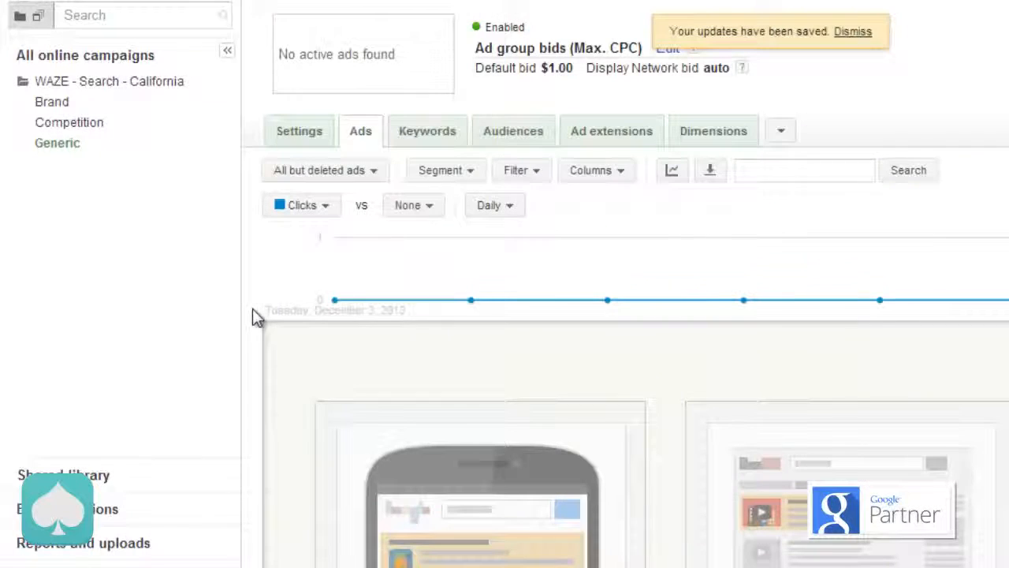
pyautogui.click(65, 124)
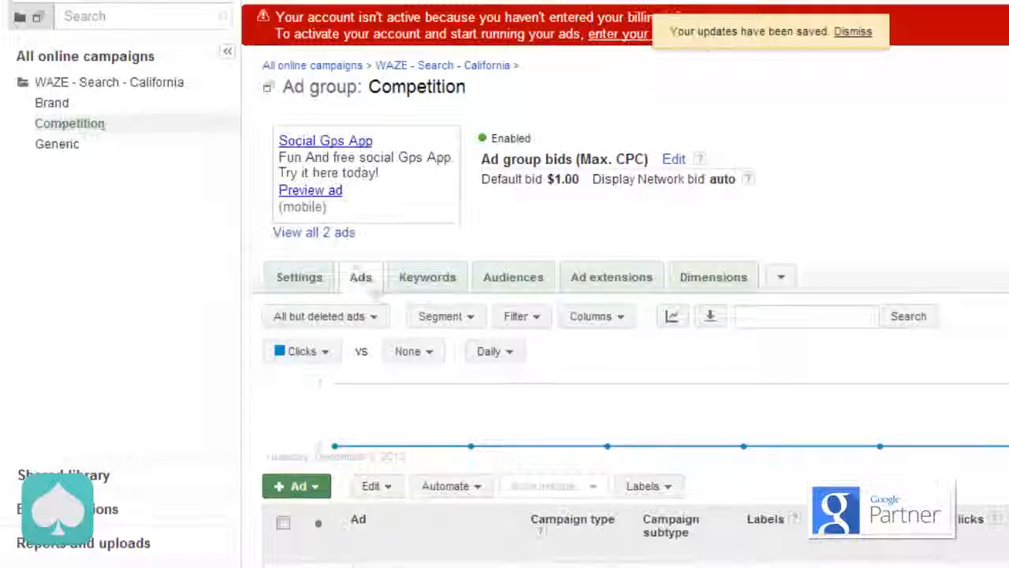
pyautogui.scroll(-3, 252, 329)
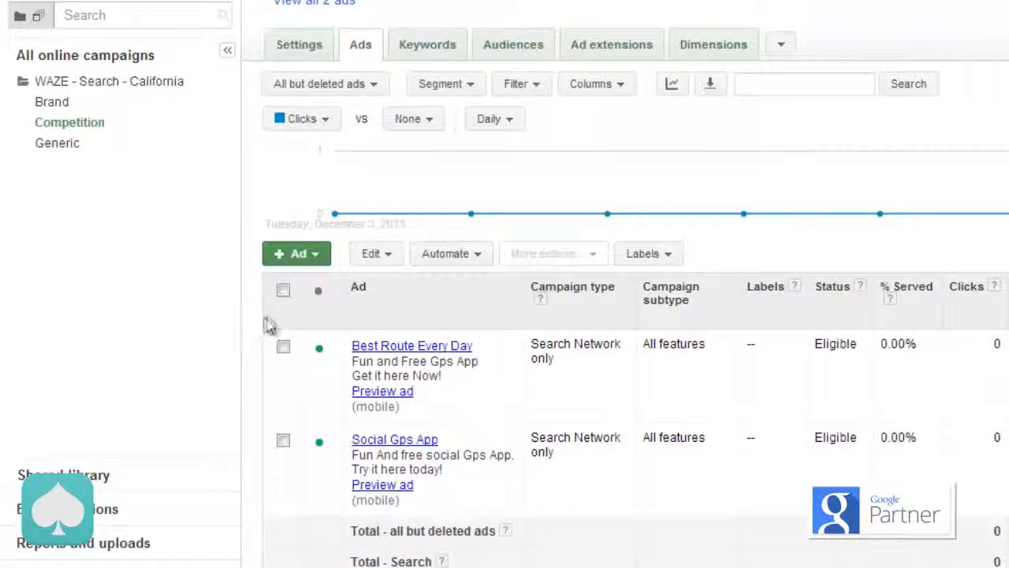
pyautogui.click(283, 291)
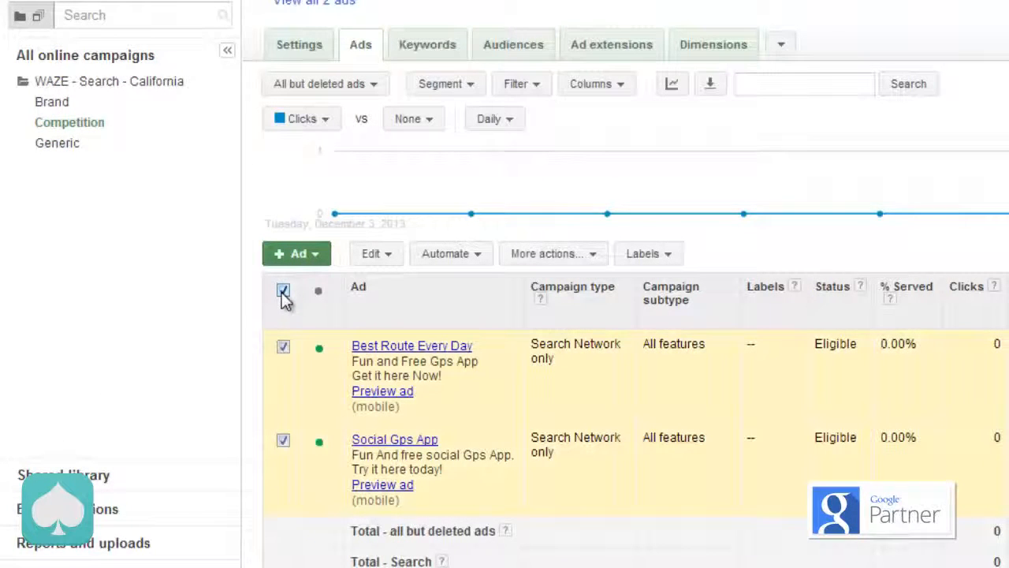
pyautogui.click(389, 259)
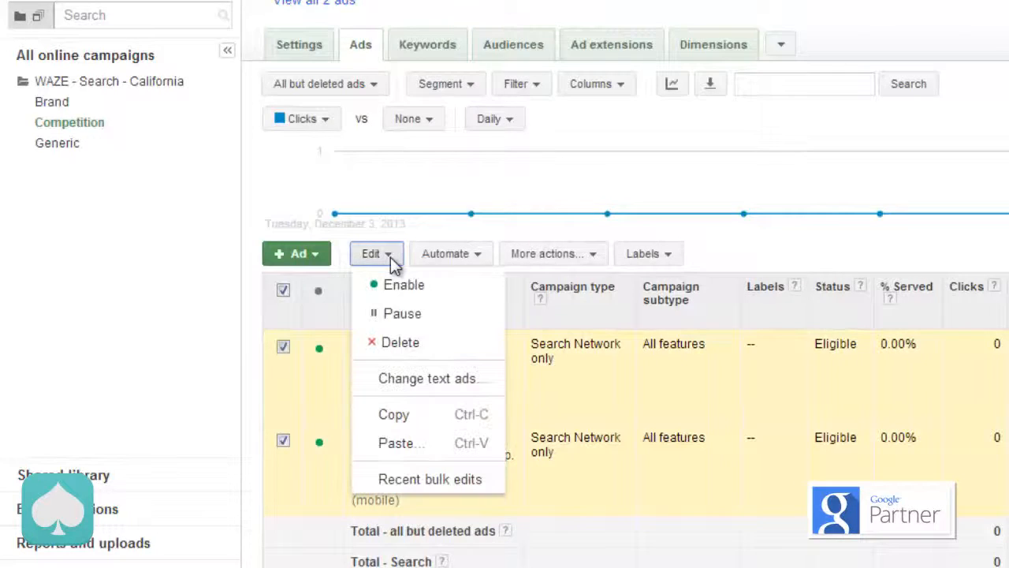
pyautogui.click(411, 418)
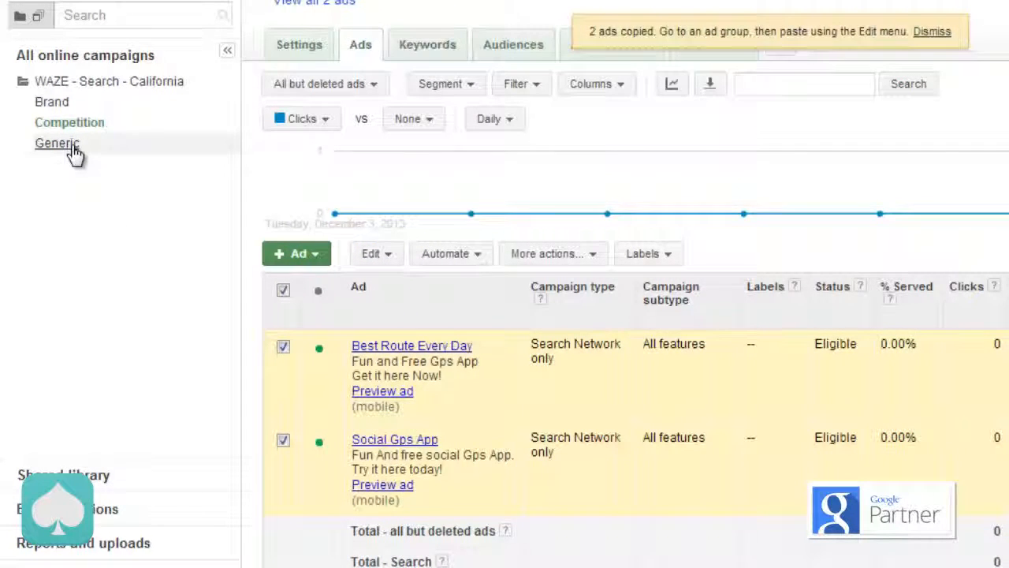
# Step: Paste the two copied ads into the Generic ad group, keeping duplicate creation enabled and new ads unpaused
pyautogui.click(57, 144)
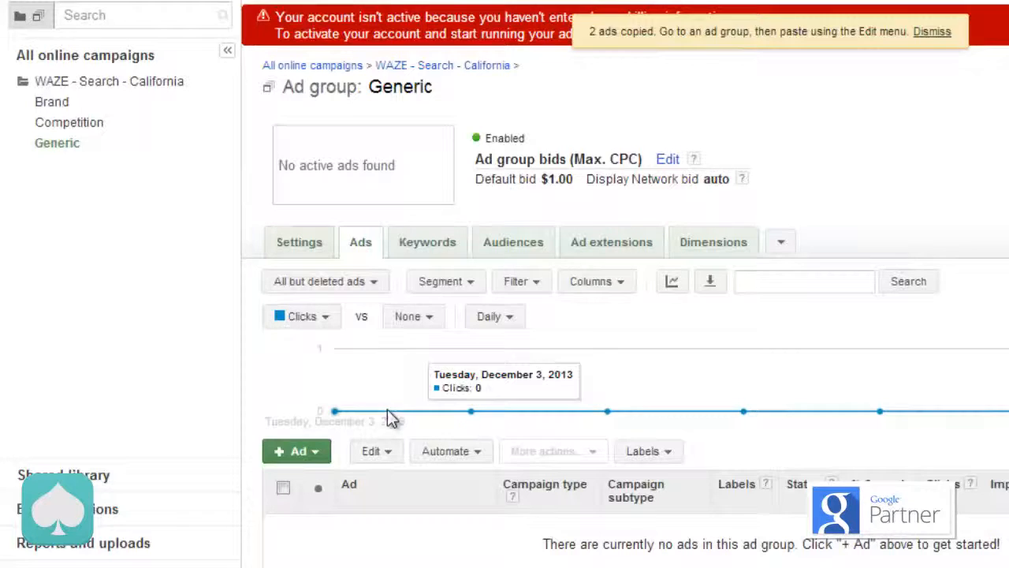
pyautogui.click(387, 453)
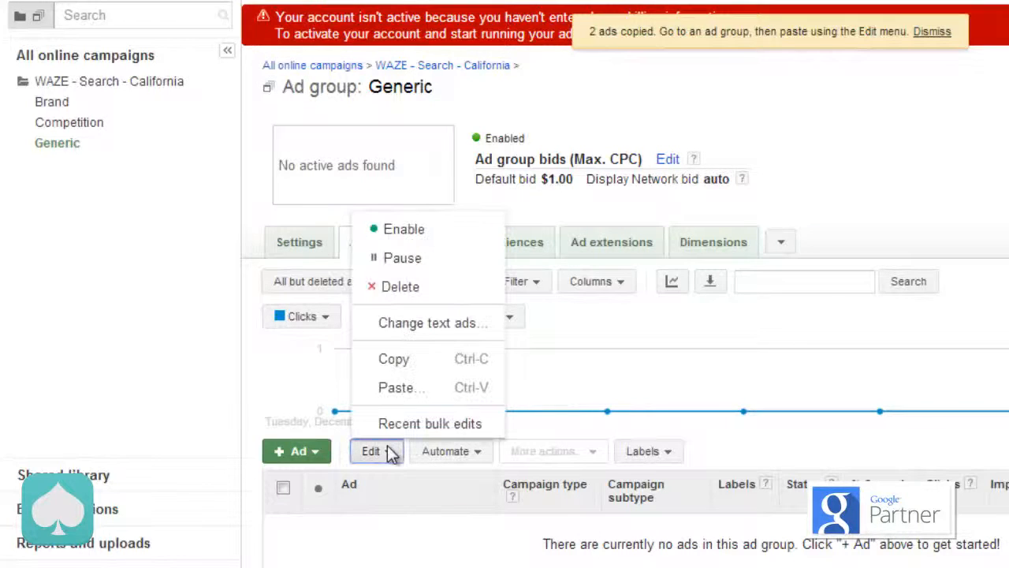
pyautogui.click(410, 387)
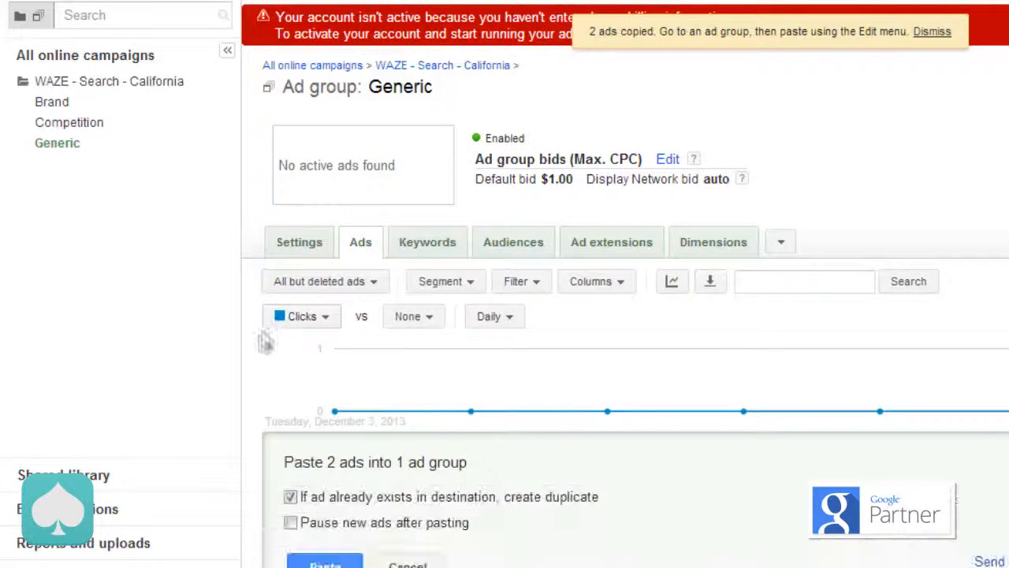
pyautogui.scroll(-4, 262, 347)
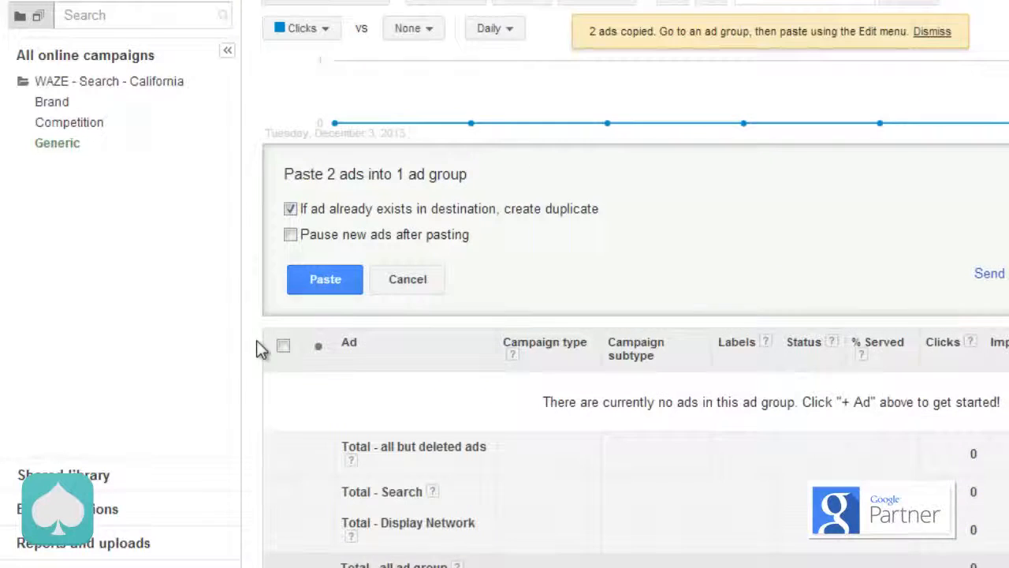
pyautogui.click(323, 280)
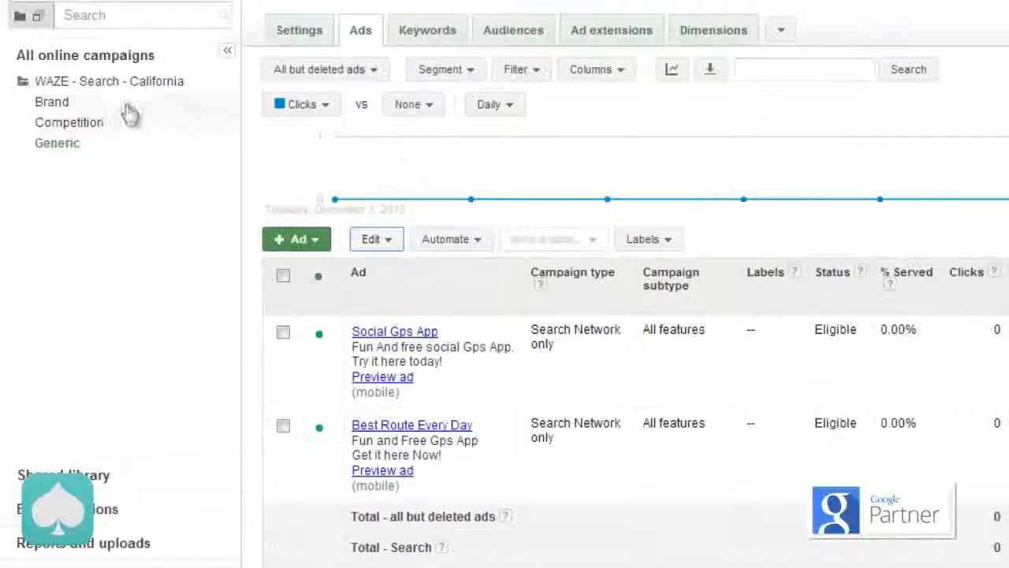
# Step: Review the list of all online campaigns and the list of their ad groups
pyautogui.click(124, 92)
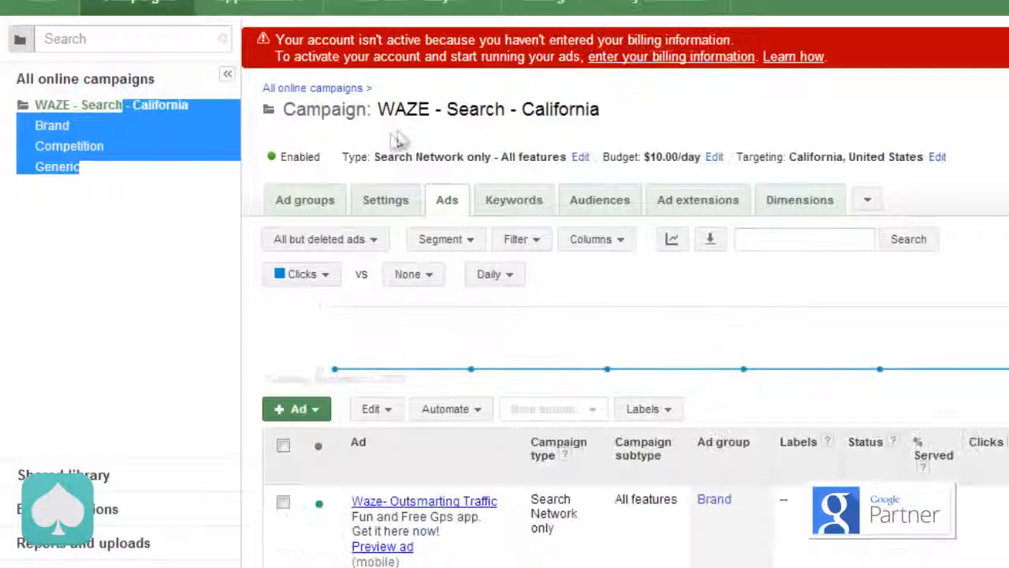
pyautogui.click(410, 127)
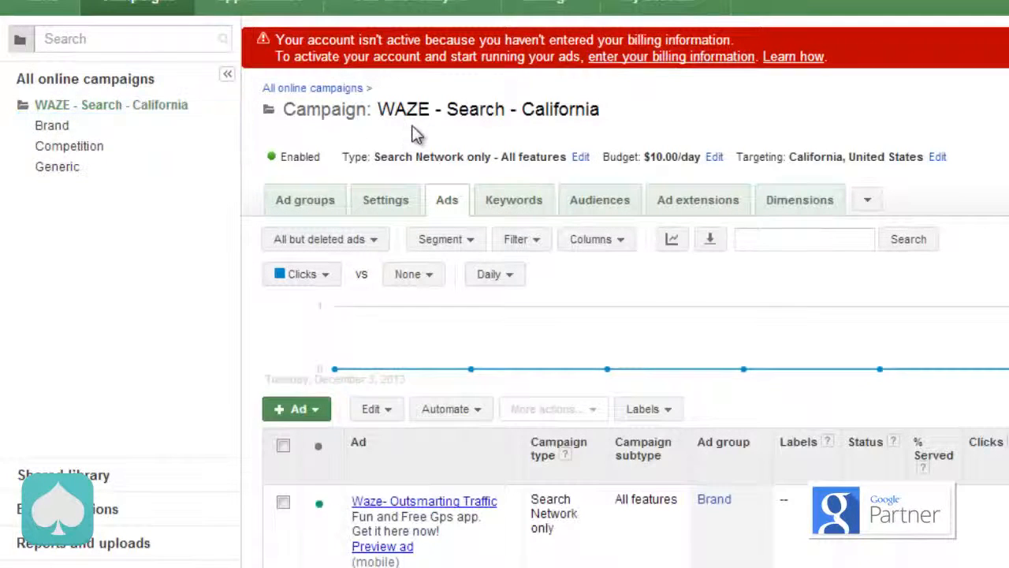
pyautogui.click(327, 90)
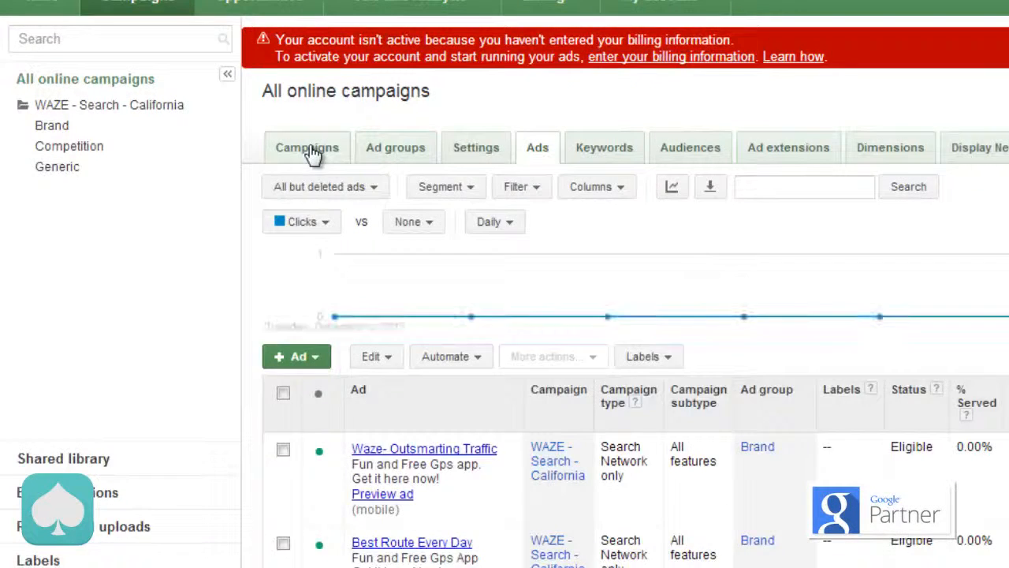
pyautogui.click(309, 153)
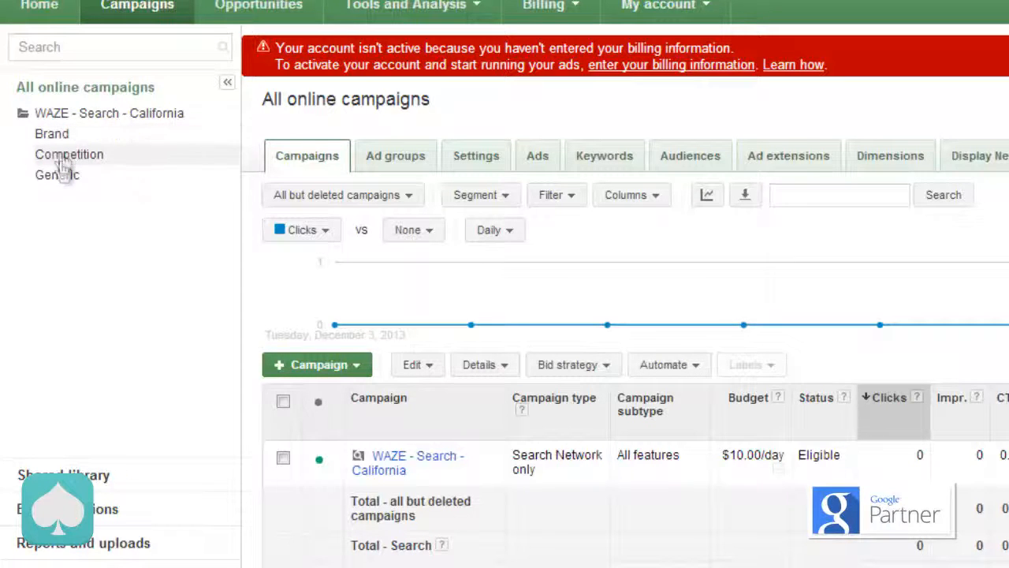
pyautogui.click(394, 162)
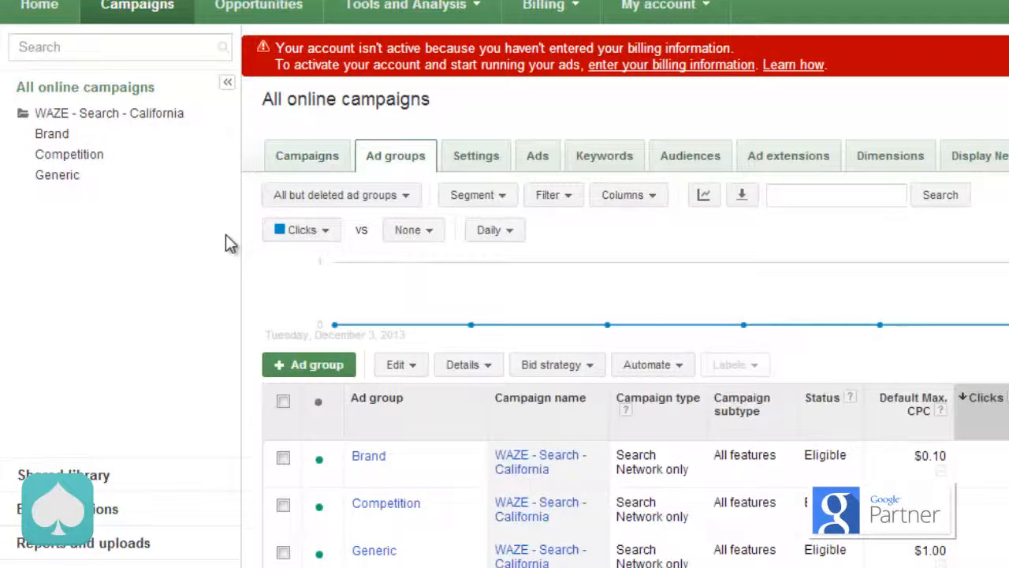
pyautogui.scroll(-2, 225, 235)
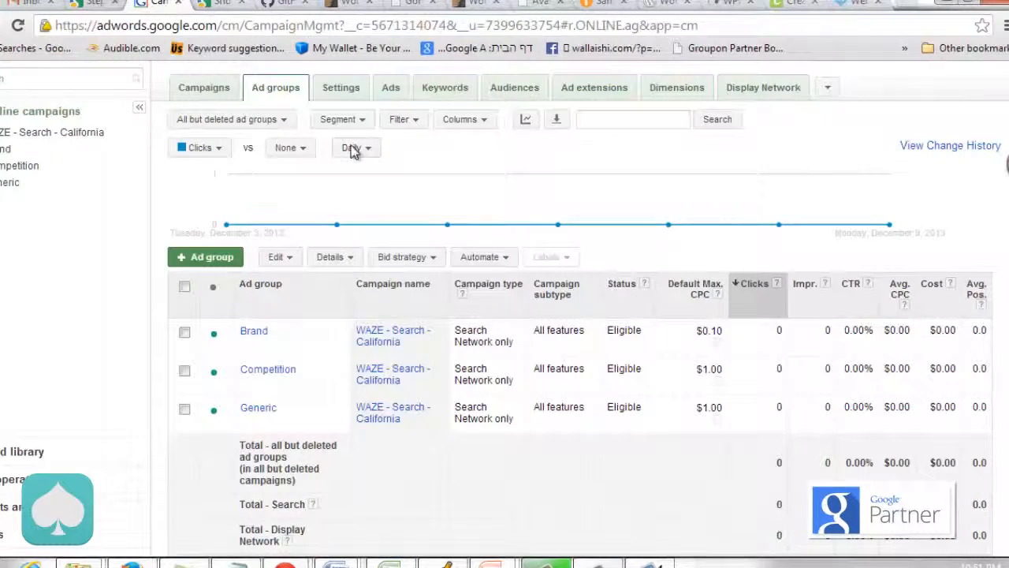
# Step: Review all ads across the Brand, Competition and Generic ad groups in the account-wide ads list
pyautogui.click(389, 88)
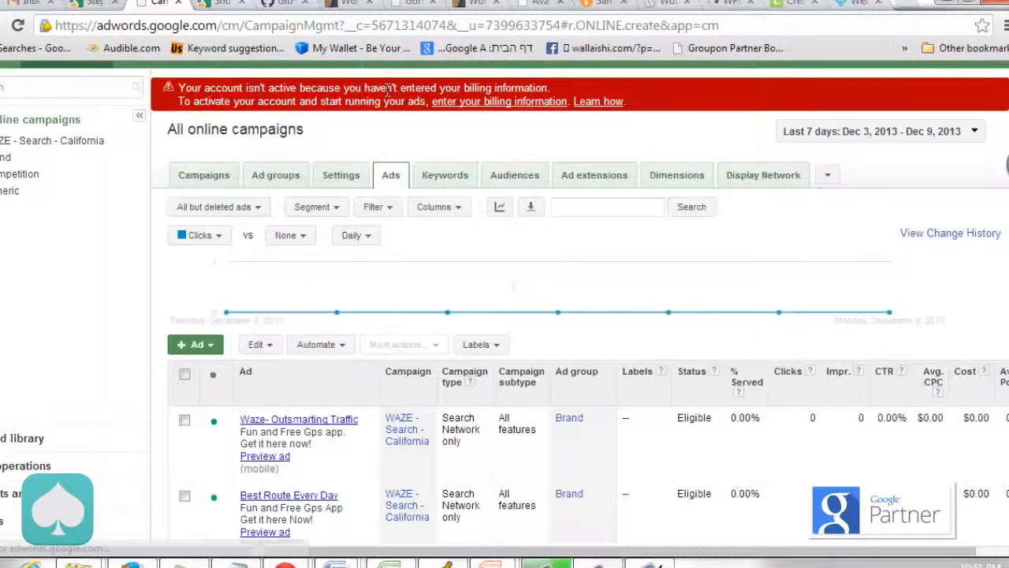
pyautogui.scroll(-5, 175, 226)
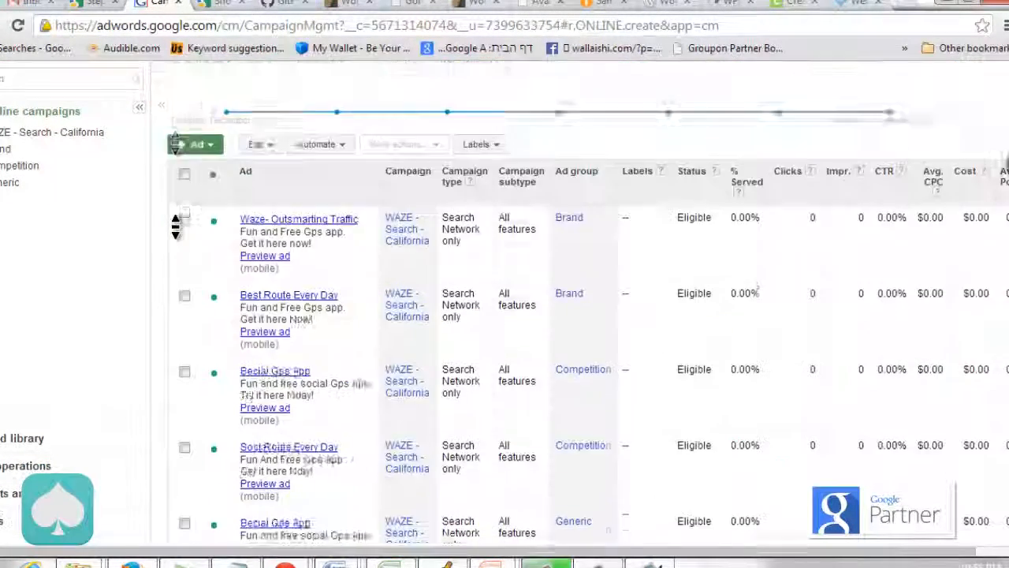
pyautogui.scroll(7, 175, 226)
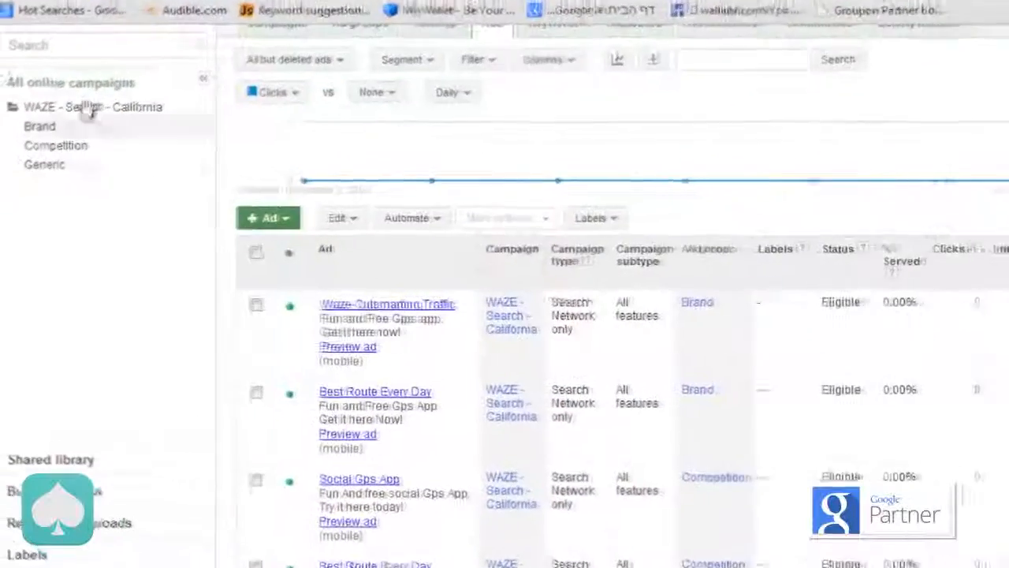
pyautogui.scroll(2, 167, 135)
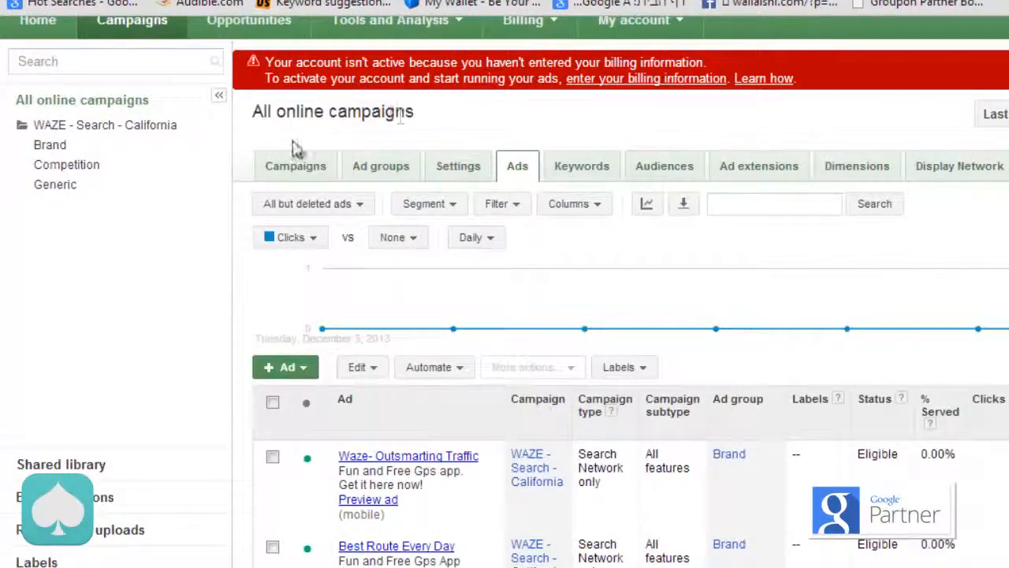
pyautogui.middleClick(250, 231)
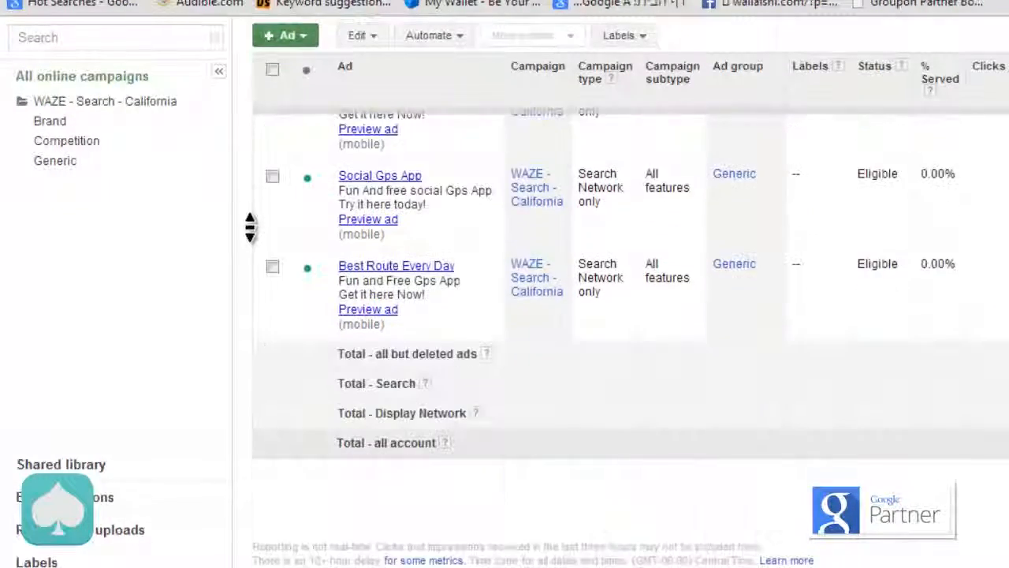
pyautogui.middleClick(251, 229)
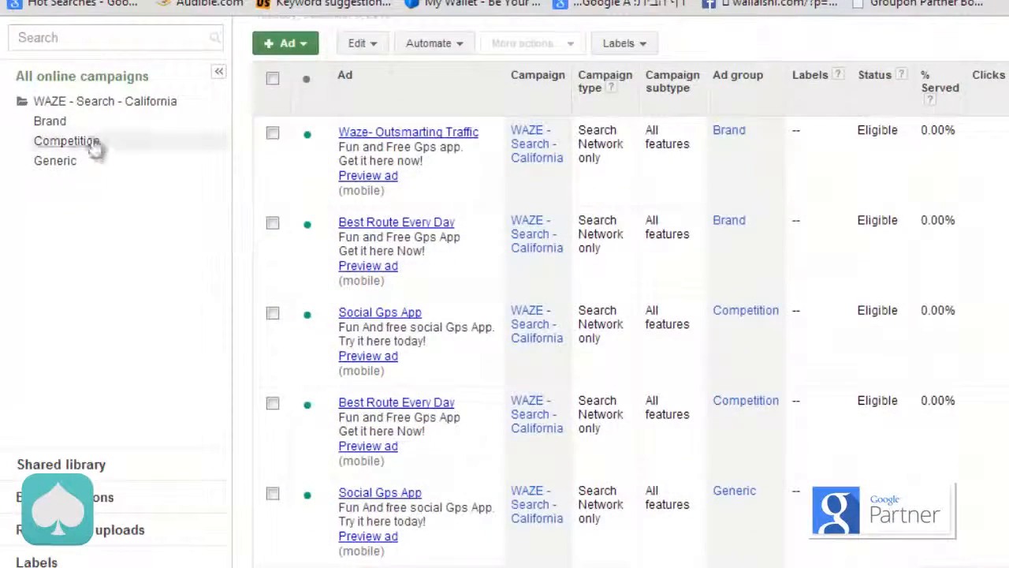
# Step: Go through the individual ad groups to Generic and review its full keyword list
pyautogui.click(49, 122)
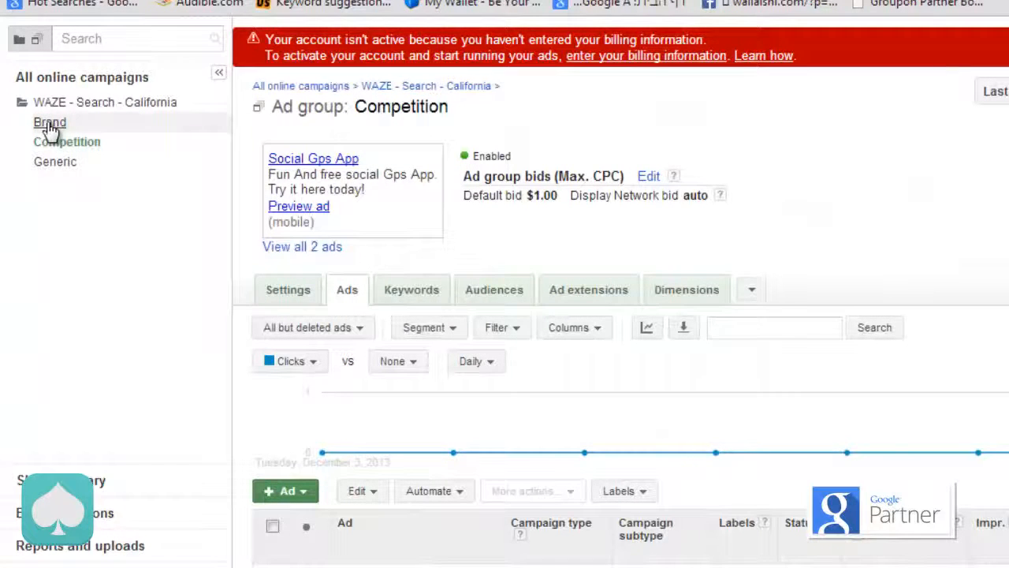
pyautogui.click(50, 169)
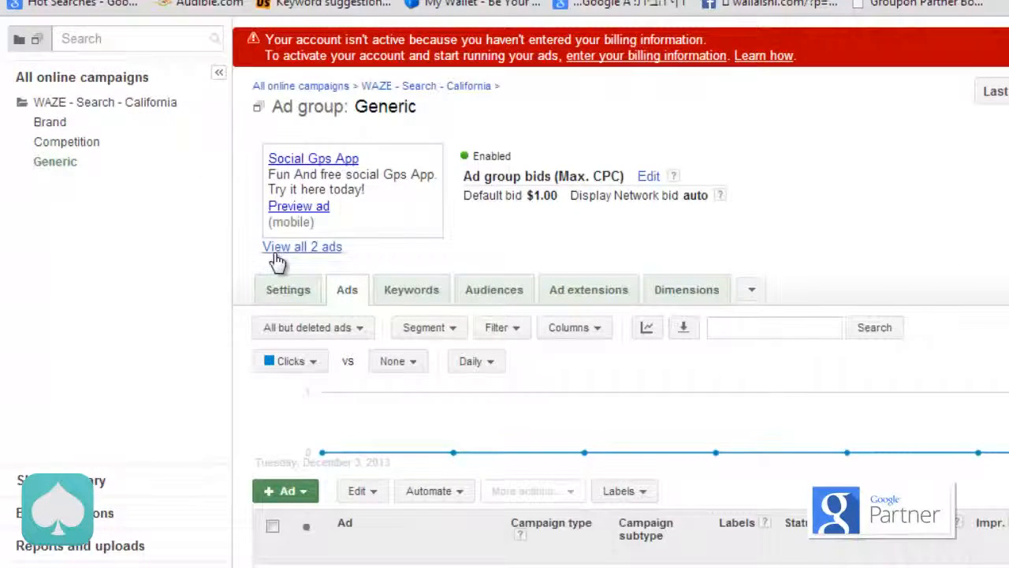
pyautogui.click(426, 293)
pyautogui.scroll(-2, 242, 288)
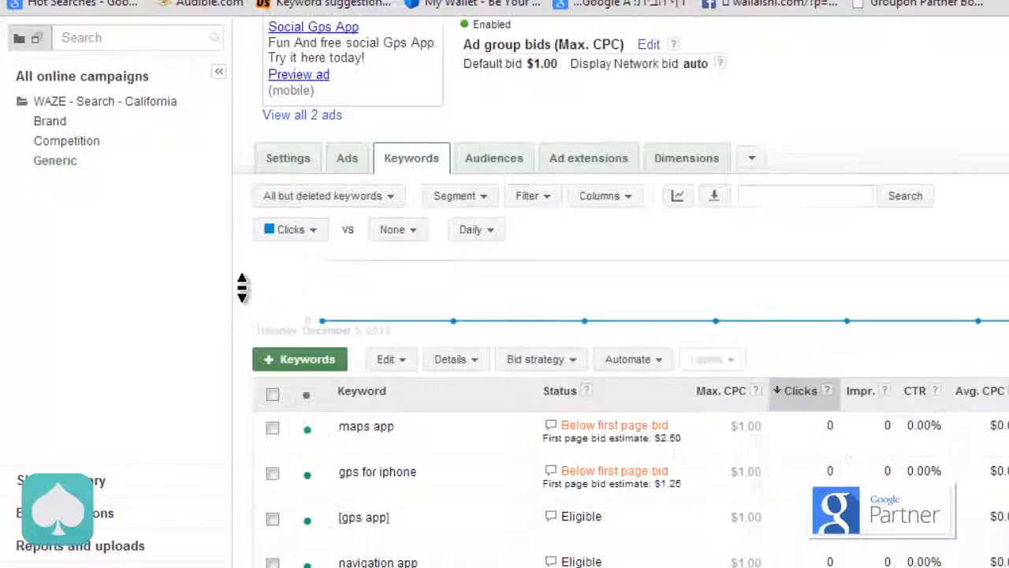
pyautogui.scroll(-1, 242, 287)
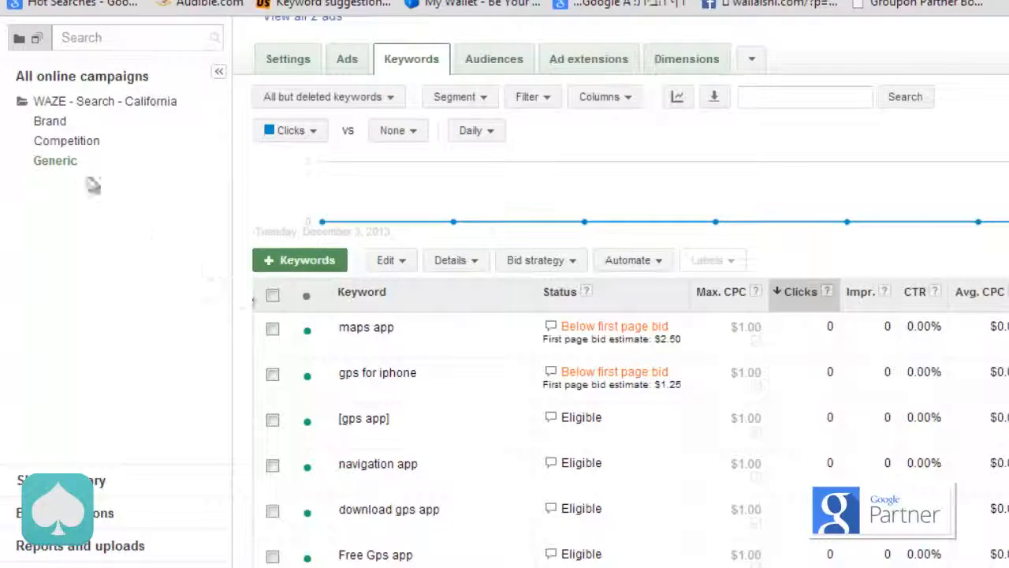
pyautogui.scroll(-2, 232, 254)
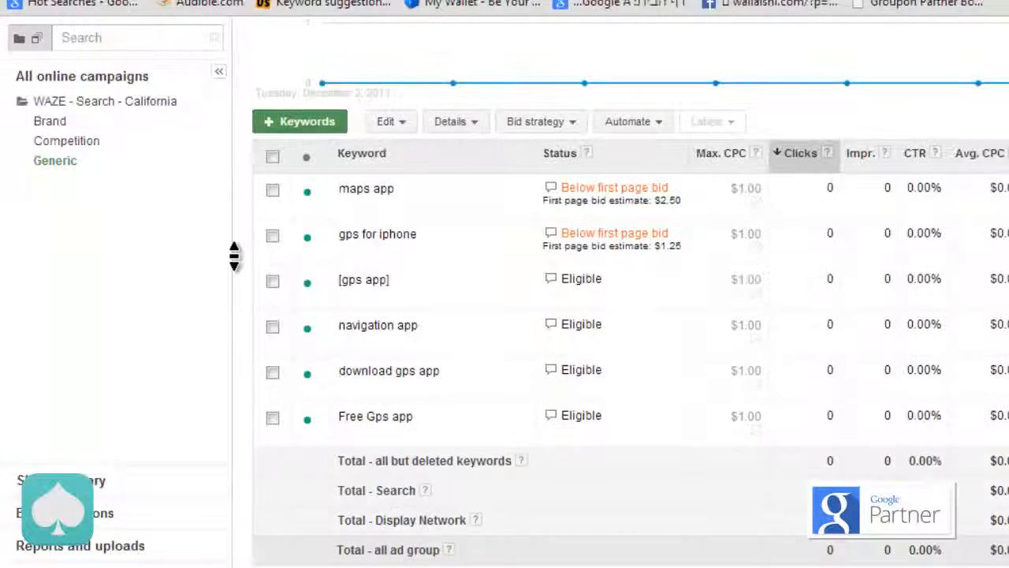
pyautogui.scroll(2, 232, 255)
# Step: Review the keyword lists of the Competition and Brand ad groups
pyautogui.click(69, 142)
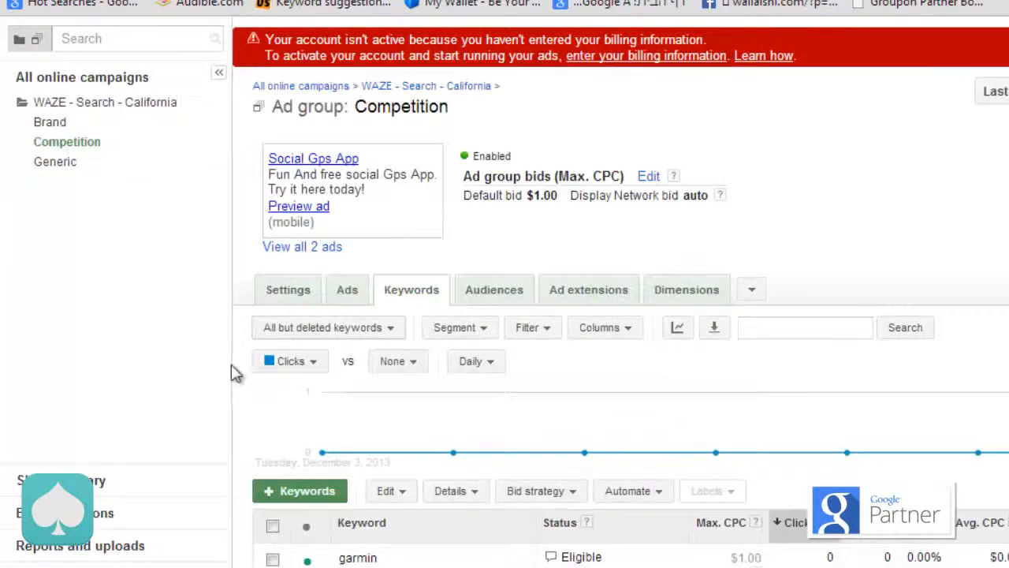
pyautogui.scroll(-3, 232, 367)
pyautogui.scroll(2, 231, 363)
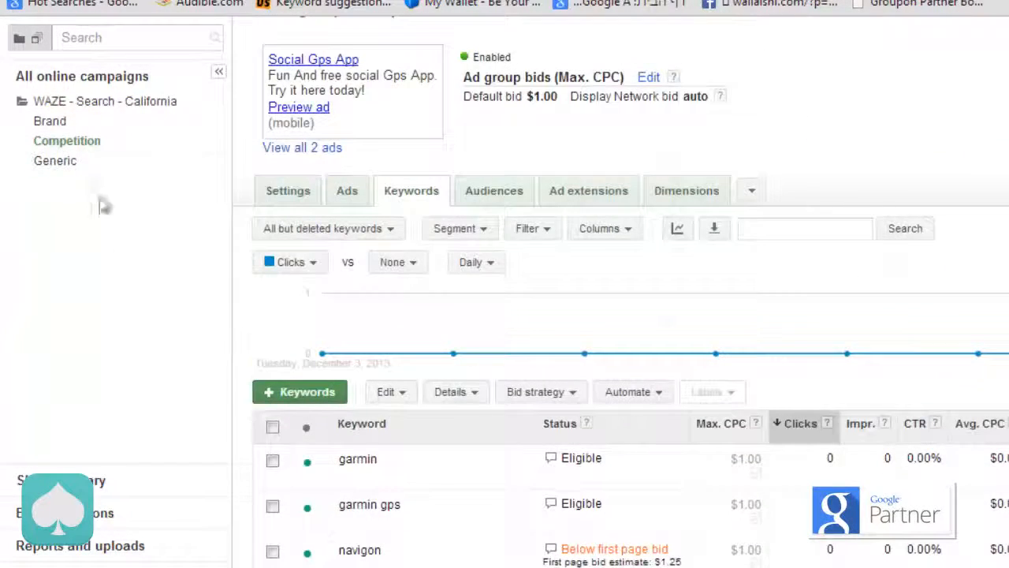
pyautogui.click(50, 122)
pyautogui.scroll(-5, 241, 227)
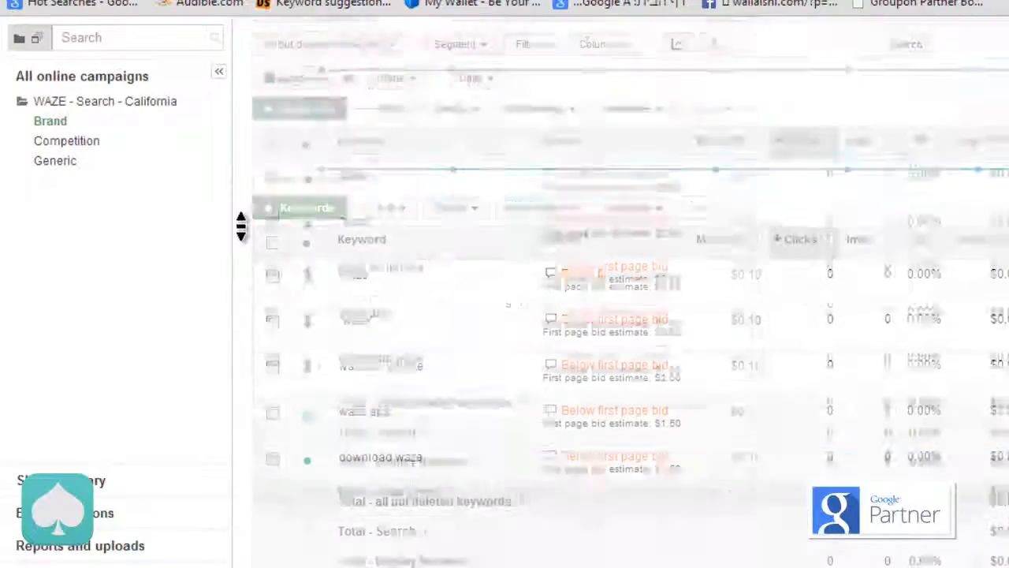
pyautogui.scroll(3, 241, 231)
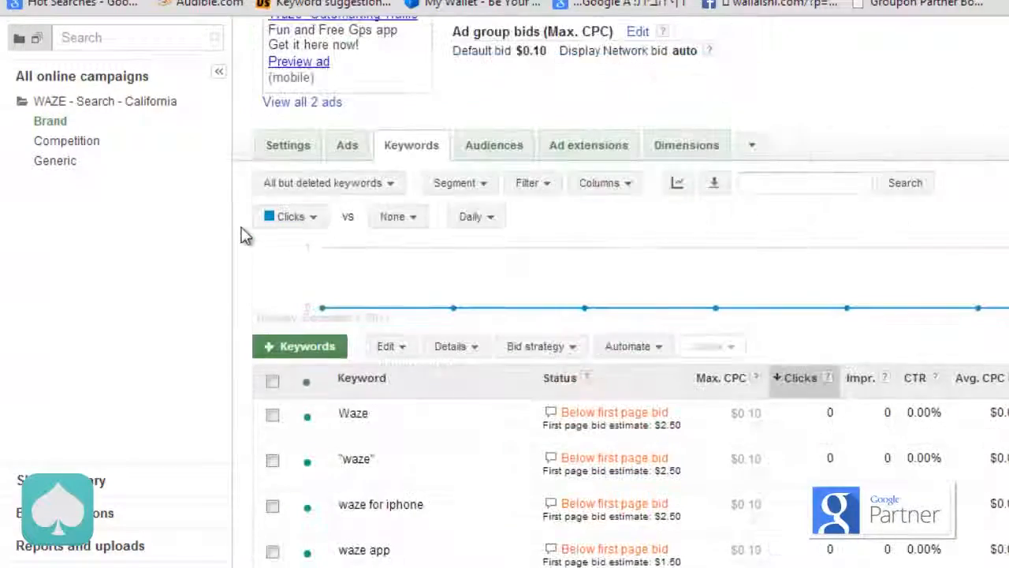
# Step: Review the combined keyword list of the WAZE - Search - California campaign, including each keyword's ad group, status and maximum CPC
pyautogui.click(120, 105)
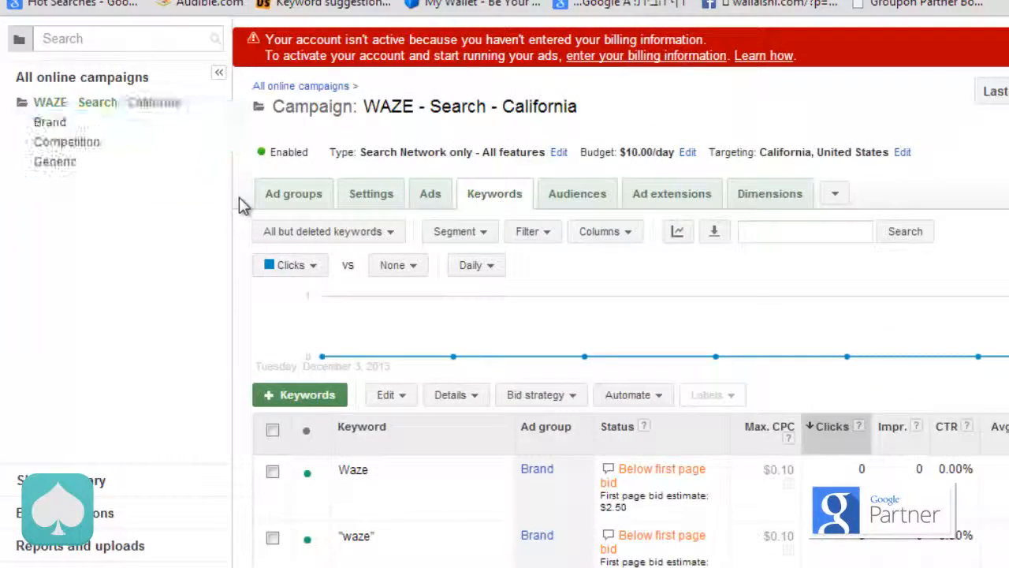
pyautogui.middleClick(238, 197)
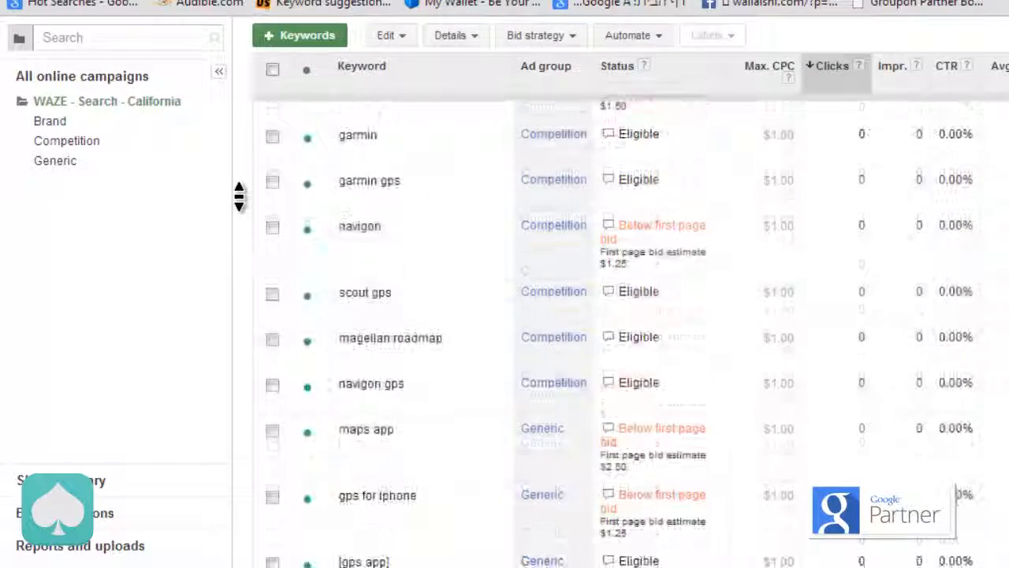
pyautogui.scroll(7, 239, 197)
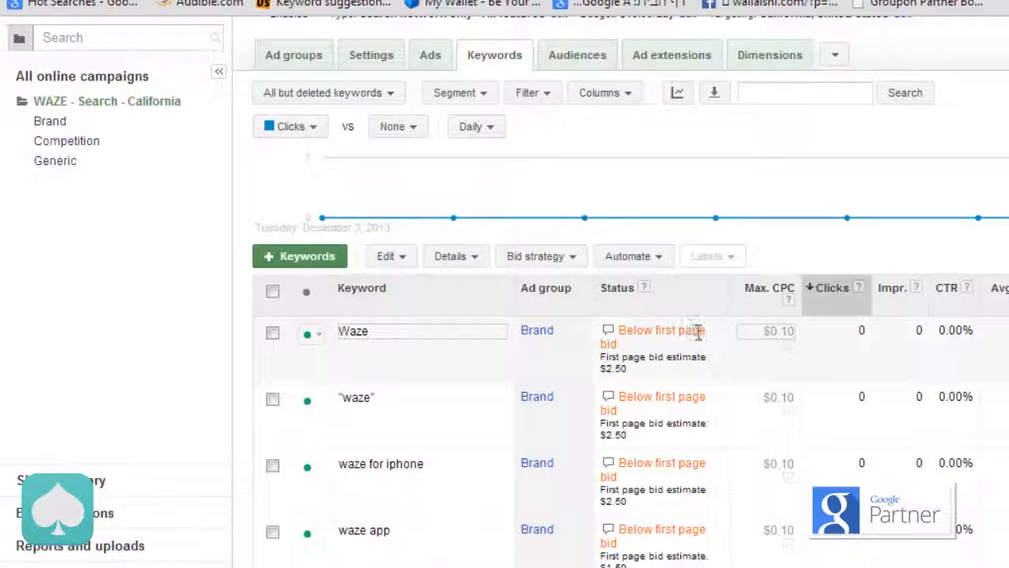
pyautogui.scroll(-3, 698, 335)
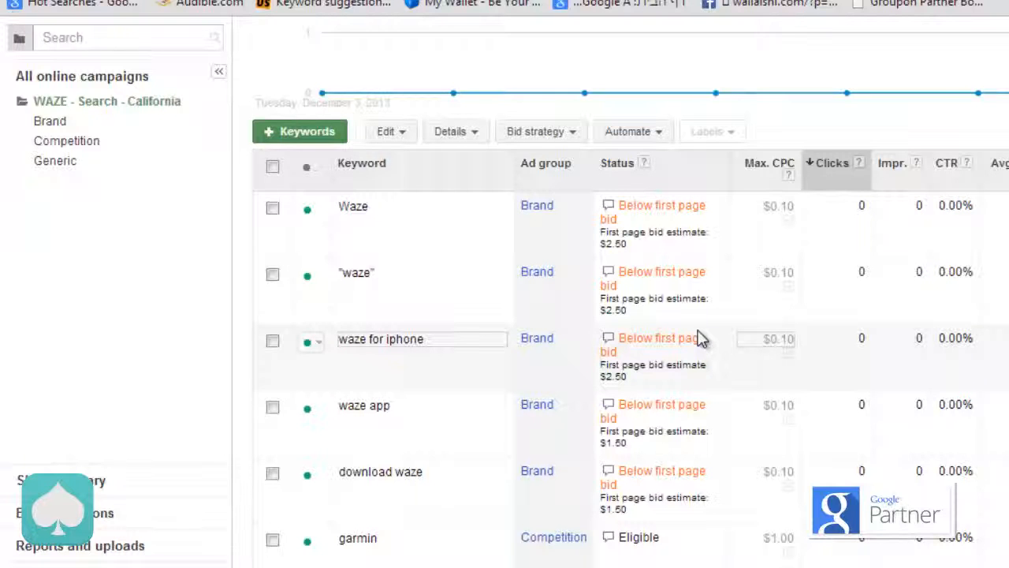
pyautogui.scroll(5, 674, 326)
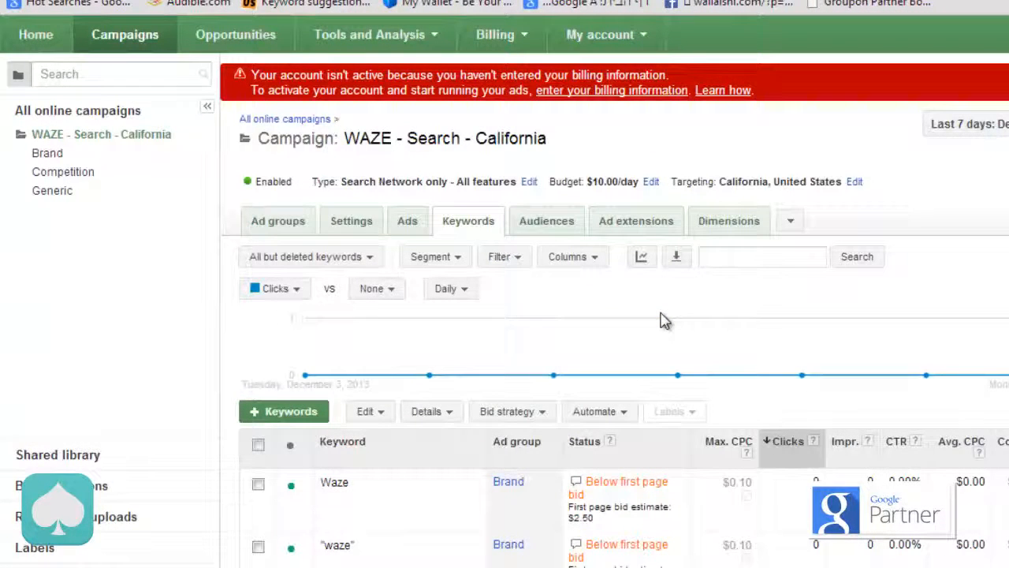
# Step: Inspect the status details and quality scores of the Brand keywords, including Waze and waze for iphone
pyautogui.scroll(-3, 665, 320)
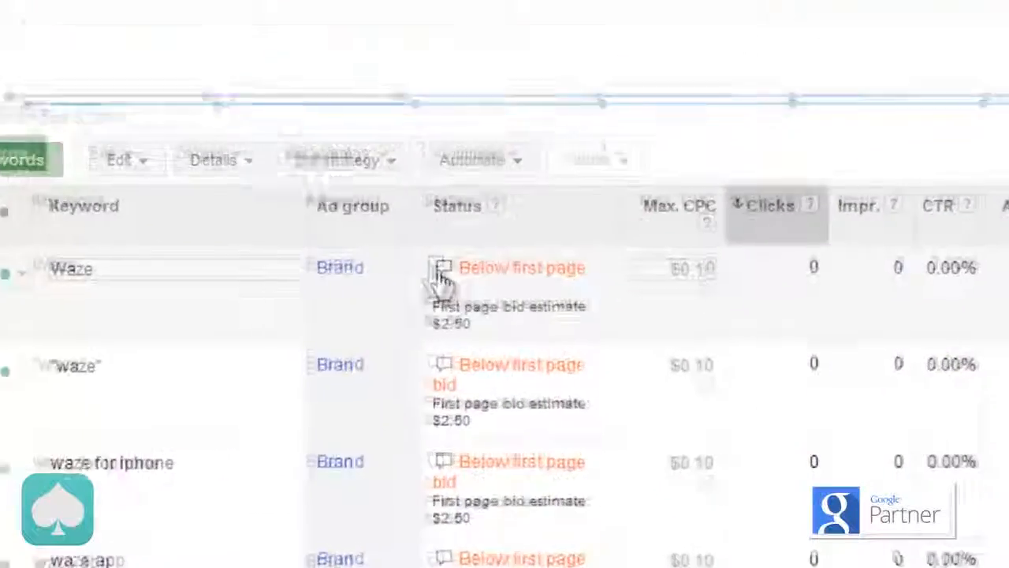
pyautogui.moveTo(329, 220)
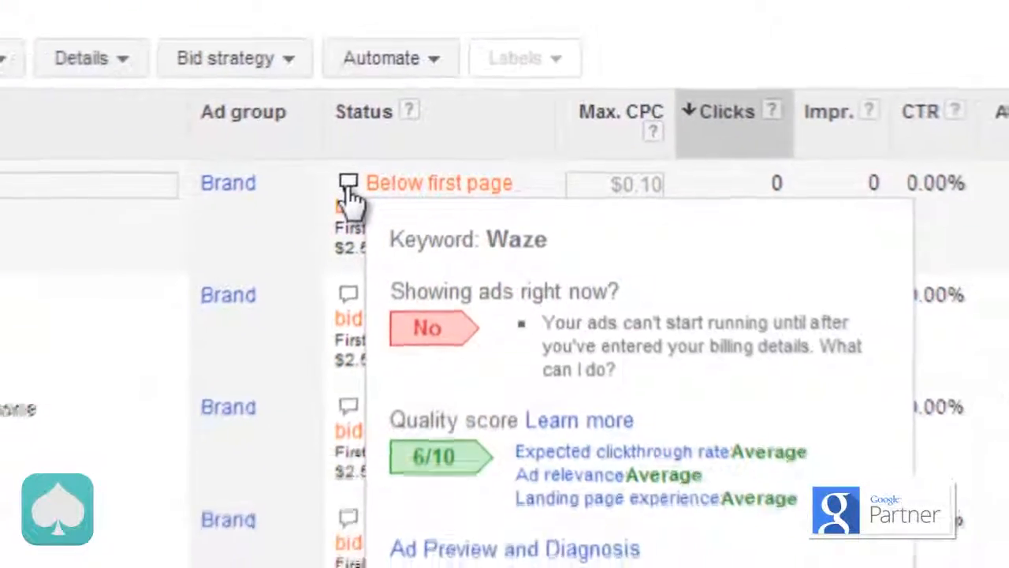
pyautogui.scroll(-3, 356, 189)
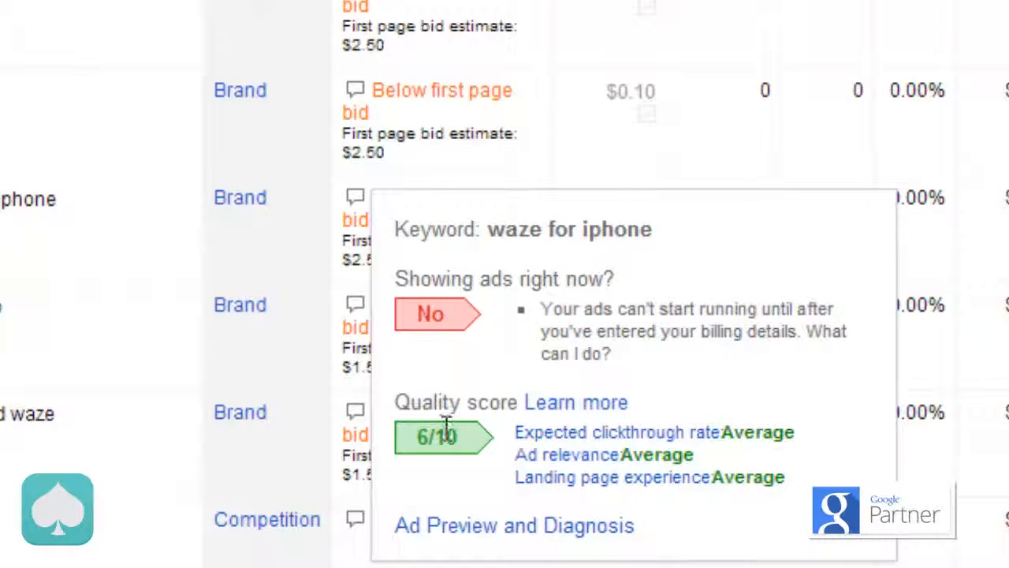
pyautogui.moveTo(361, 99)
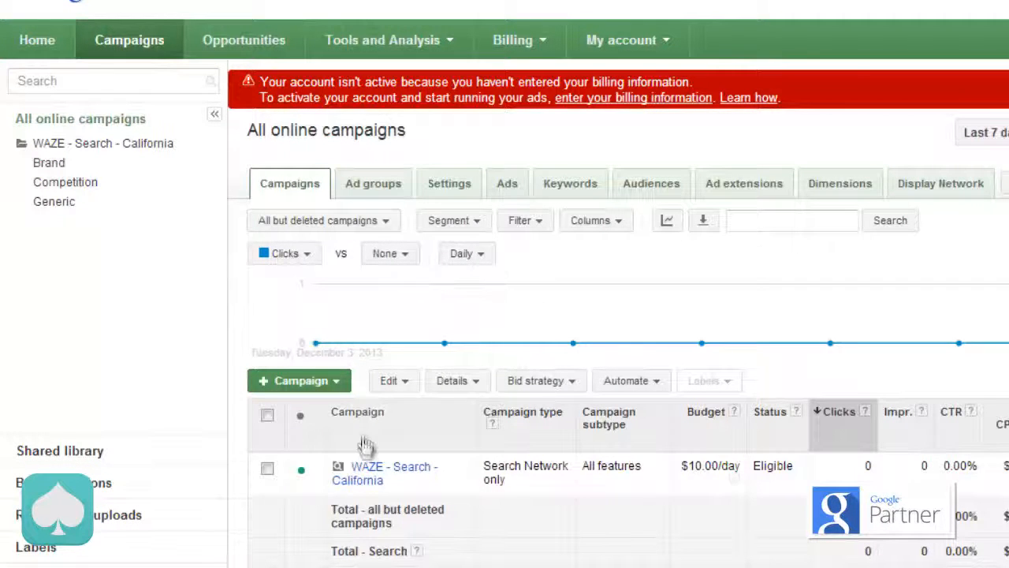
# Step: Open the WAZE - Search - California campaign from the campaigns list and review its ad groups
pyautogui.click(362, 473)
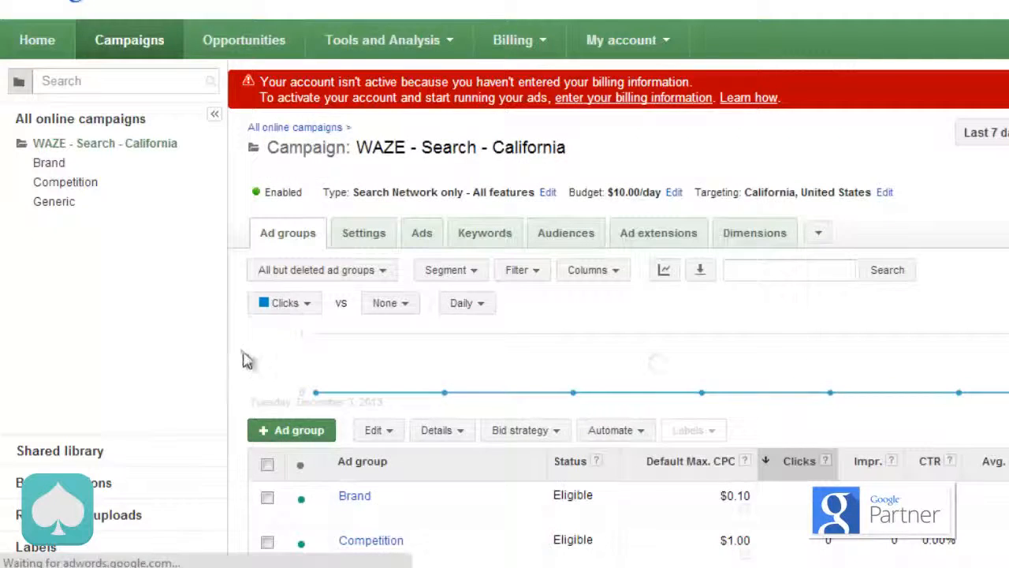
pyautogui.scroll(-2, 243, 354)
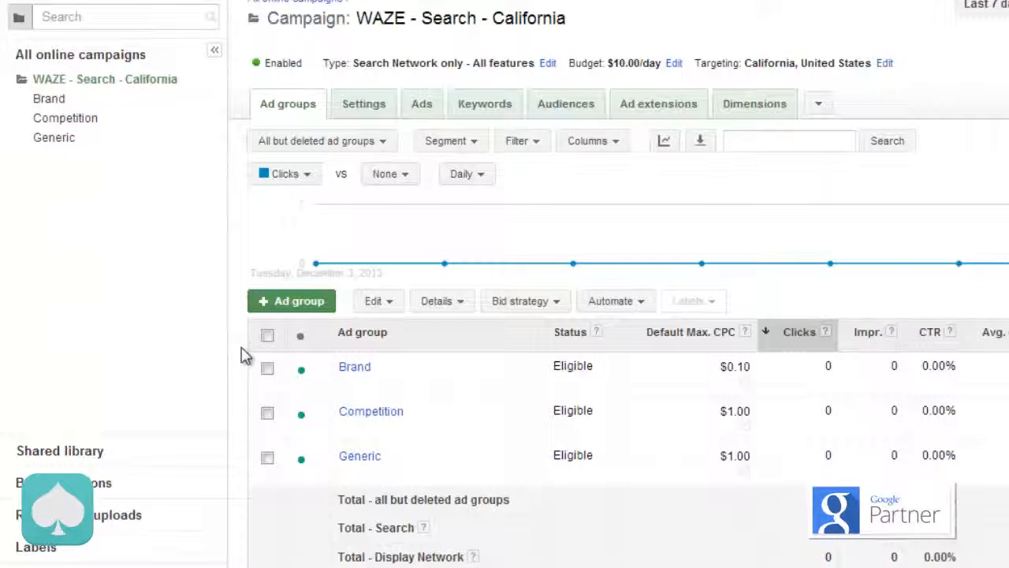